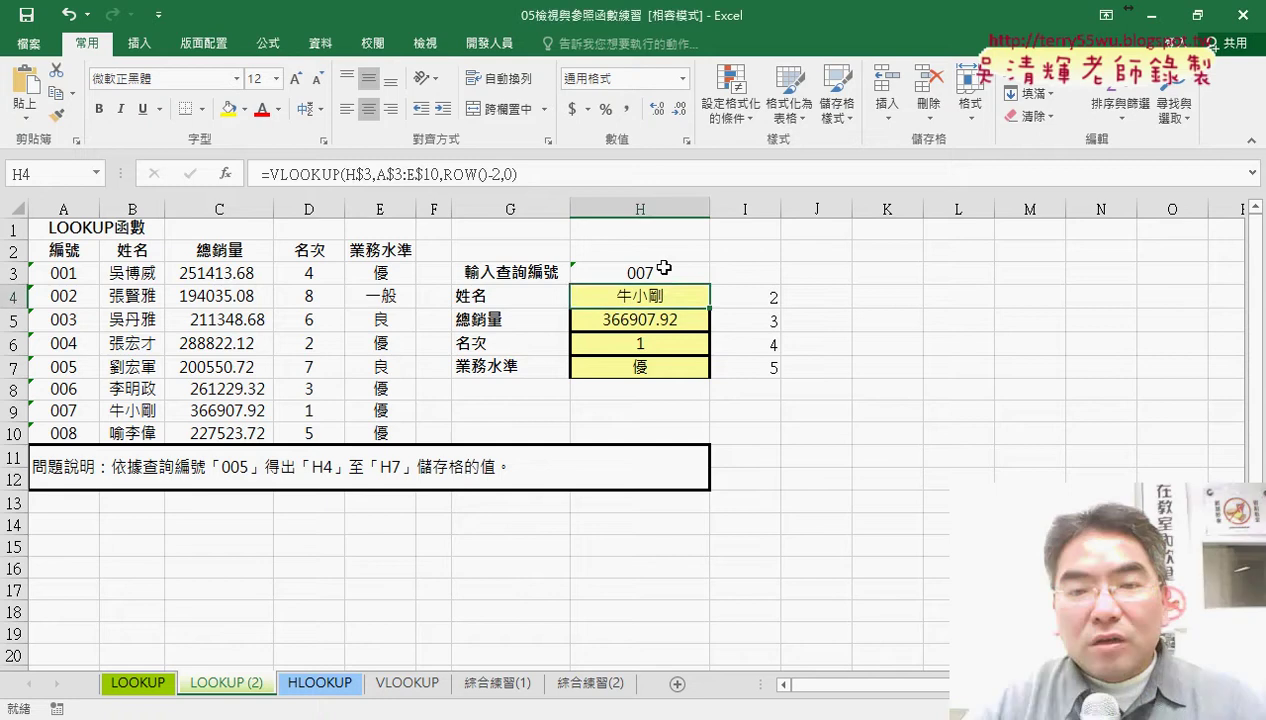
Step: Select the ID input cell H3, then try selections over the ID column A2:A10
{"action": "left_click", "coordinate": [704, 275]}
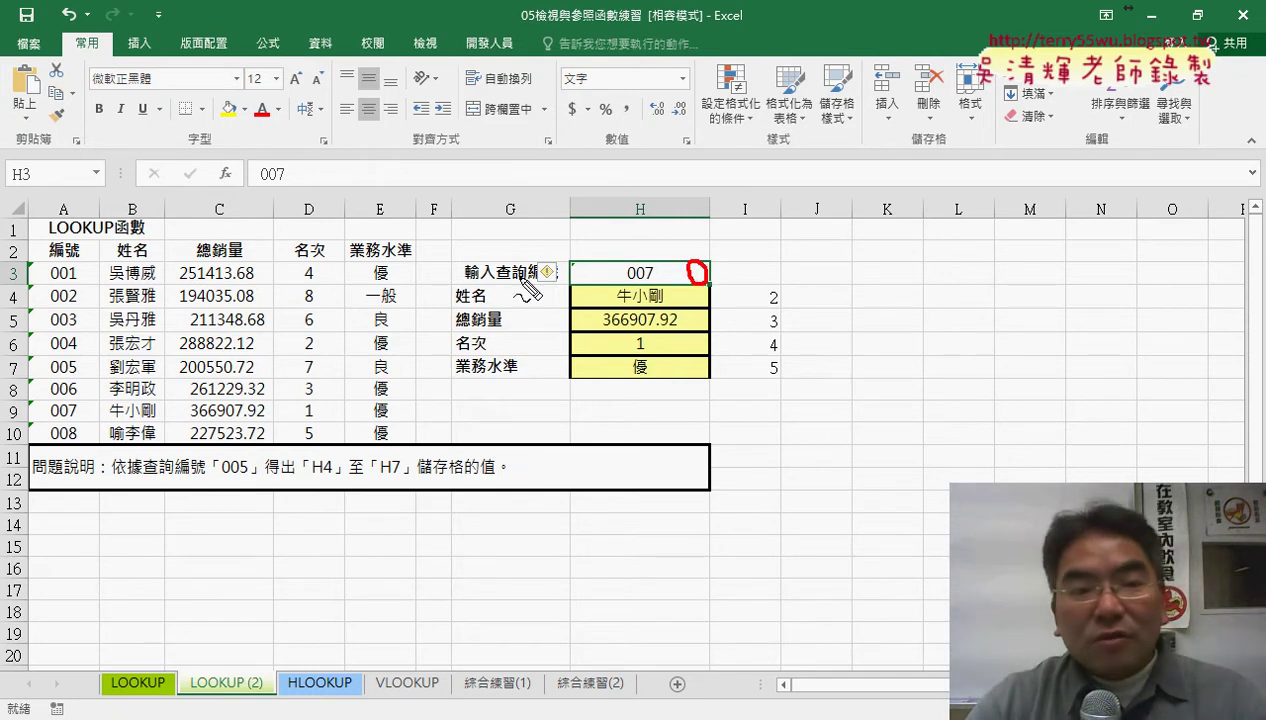
{"action": "left_click_drag", "start_coordinate": [36, 263], "coordinate": [30, 441]}
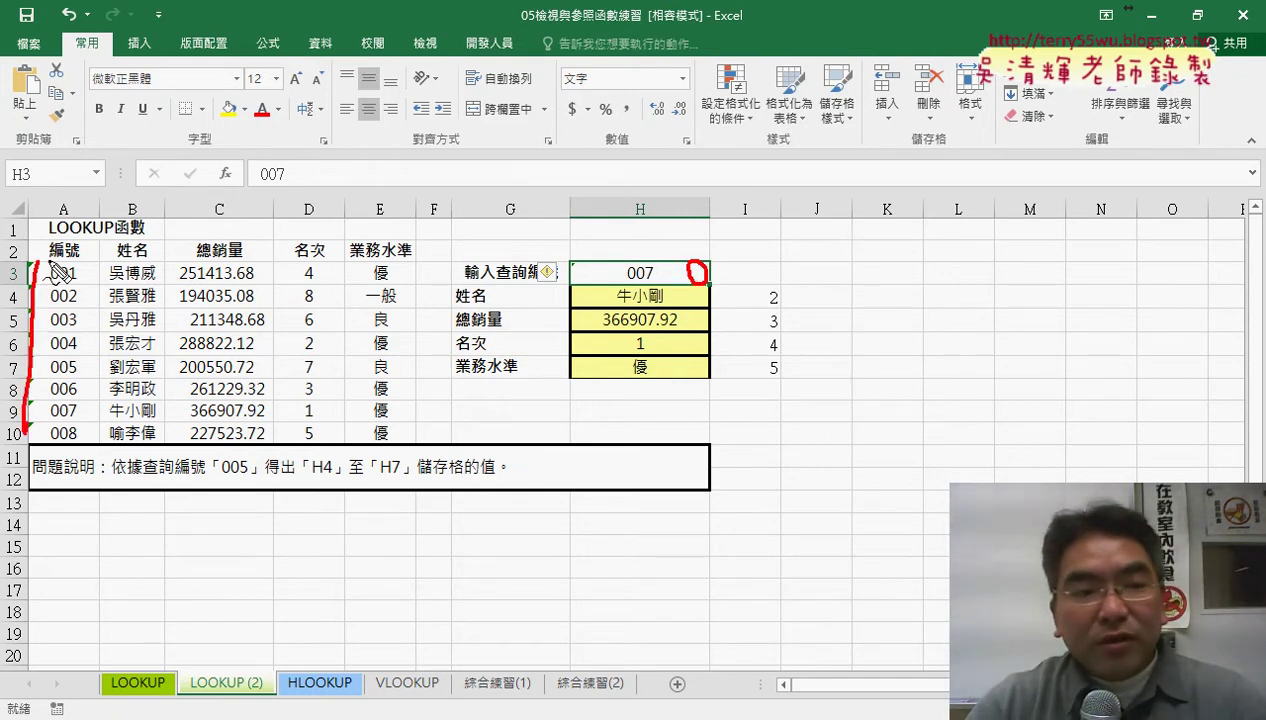
{"action": "left_click_drag", "start_coordinate": [40, 262], "coordinate": [28, 440]}
{"action": "mouse_move", "coordinate": [88, 263]}
{"action": "left_mouse_down"}
{"action": "mouse_move", "coordinate": [640, 262]}
{"action": "mouse_move", "coordinate": [586, 278]}
{"action": "left_mouse_up"}
{"action": "left_click_drag", "start_coordinate": [668, 270], "coordinate": [612, 288]}
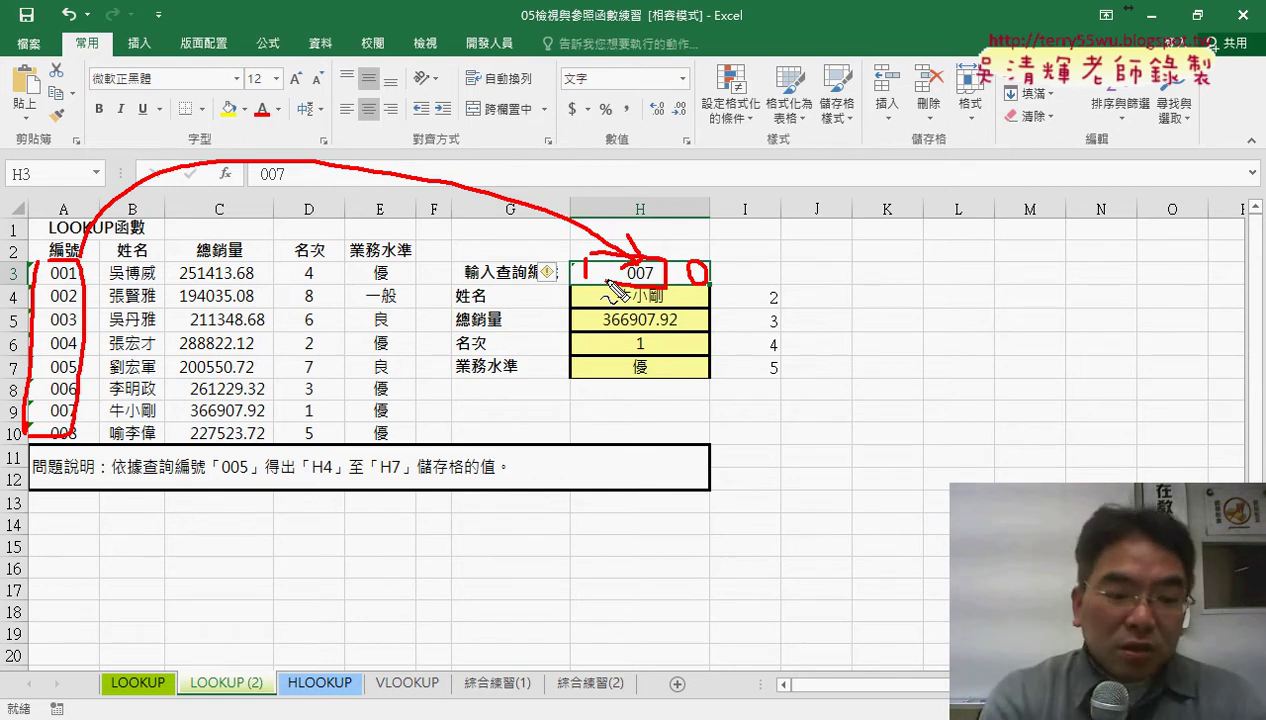
{"action": "key", "text": "Escape"}
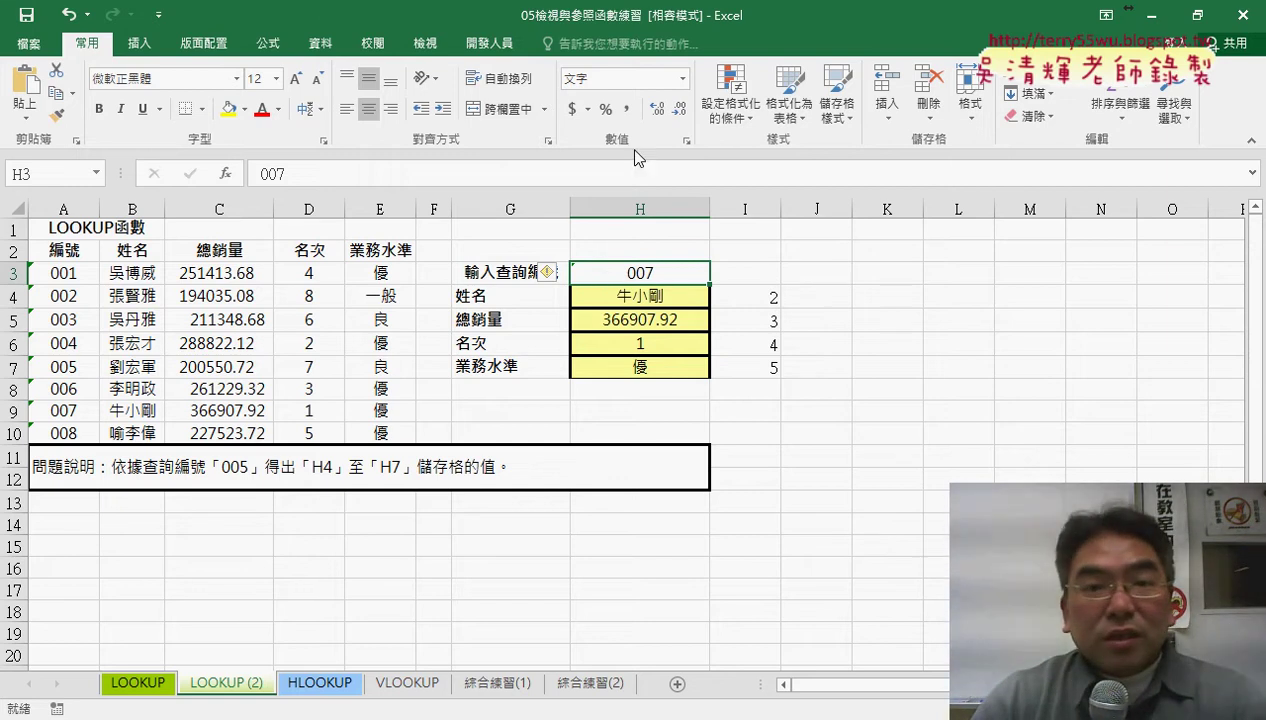
Step: Start a list validation on H3 sourced from A3:A10, then cancel without applying it
{"action": "left_click", "coordinate": [320, 45]}
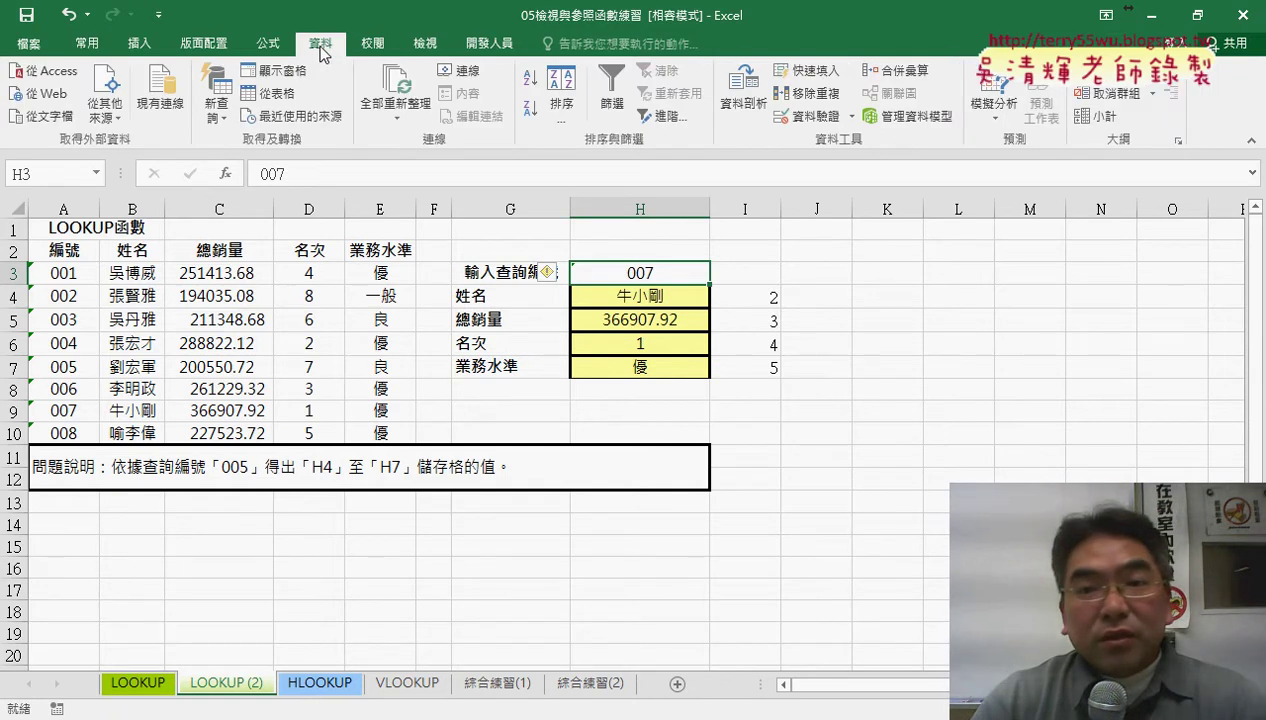
{"action": "left_click", "coordinate": [818, 120]}
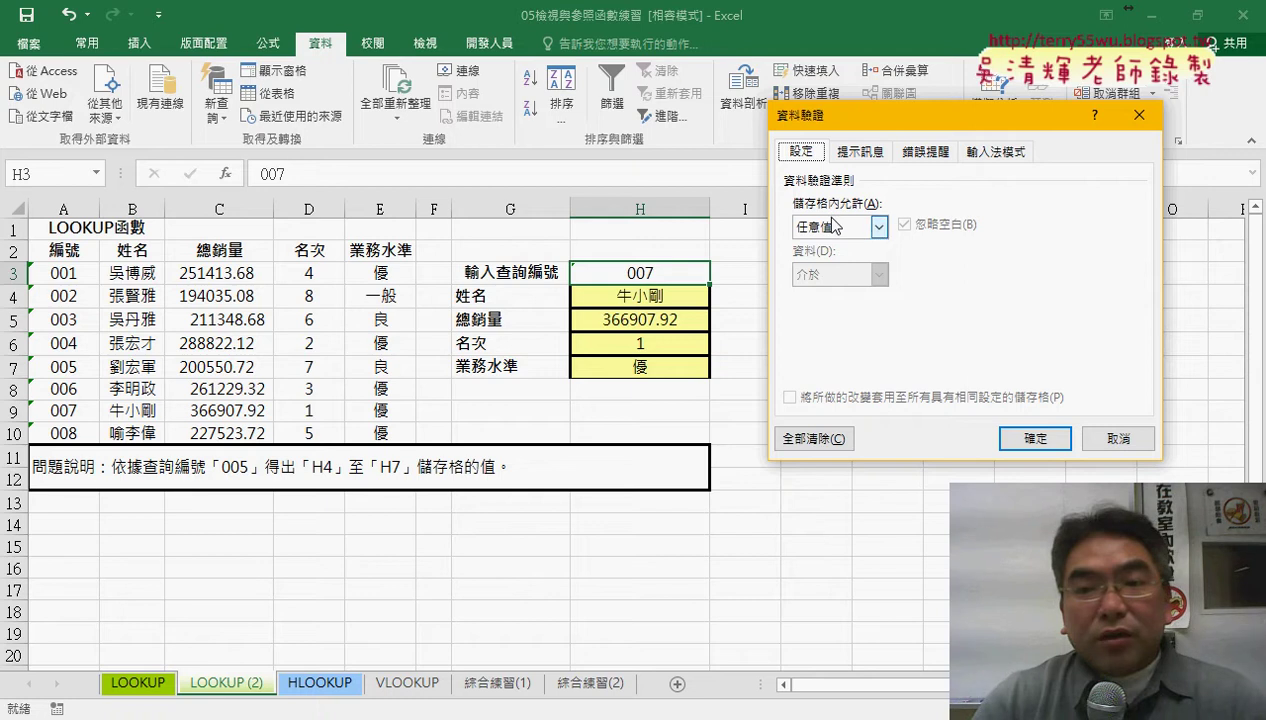
{"action": "left_click", "coordinate": [824, 226]}
{"action": "left_click", "coordinate": [822, 292]}
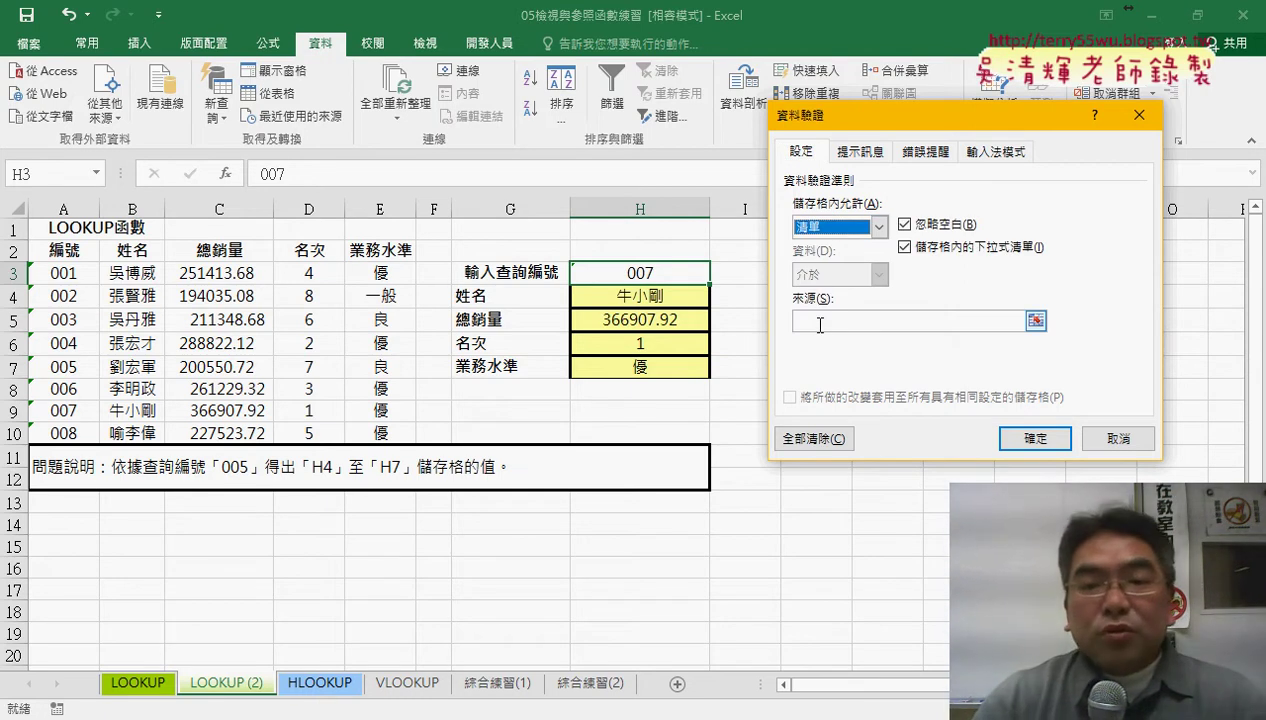
{"action": "left_click", "coordinate": [819, 322]}
{"action": "left_click_drag", "start_coordinate": [63, 270], "coordinate": [63, 433]}
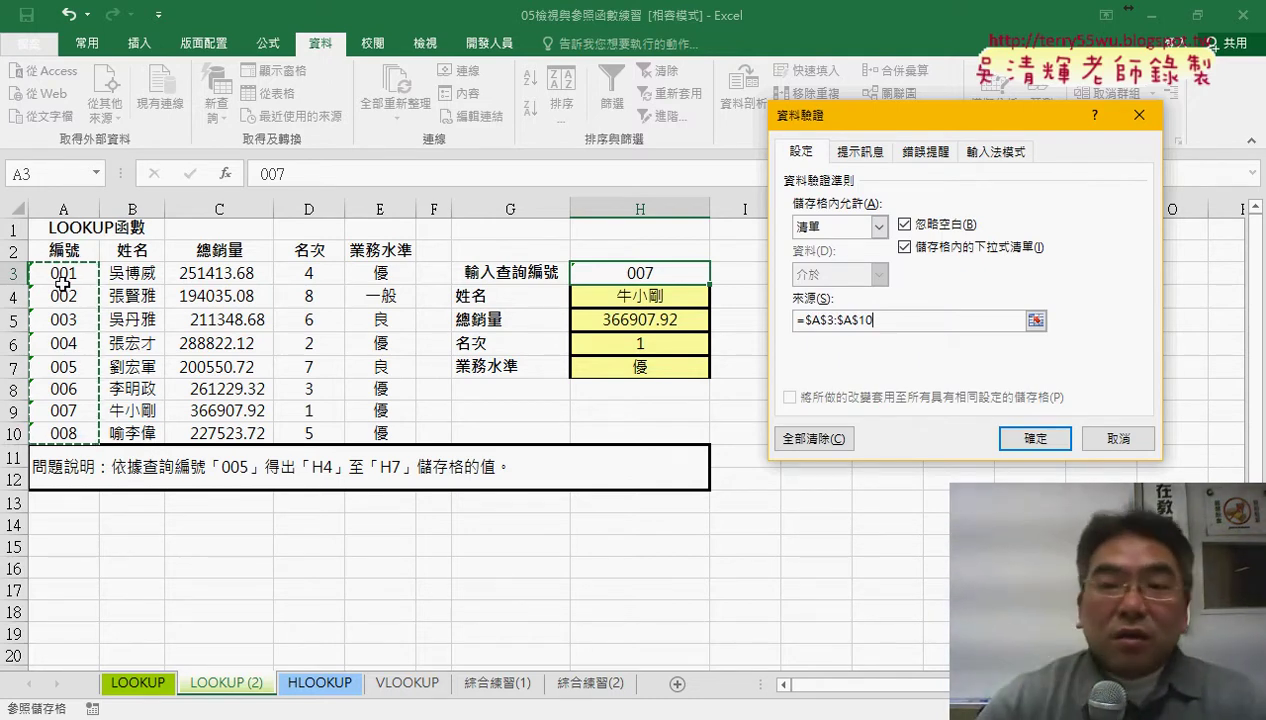
{"action": "left_click", "coordinate": [1125, 438]}
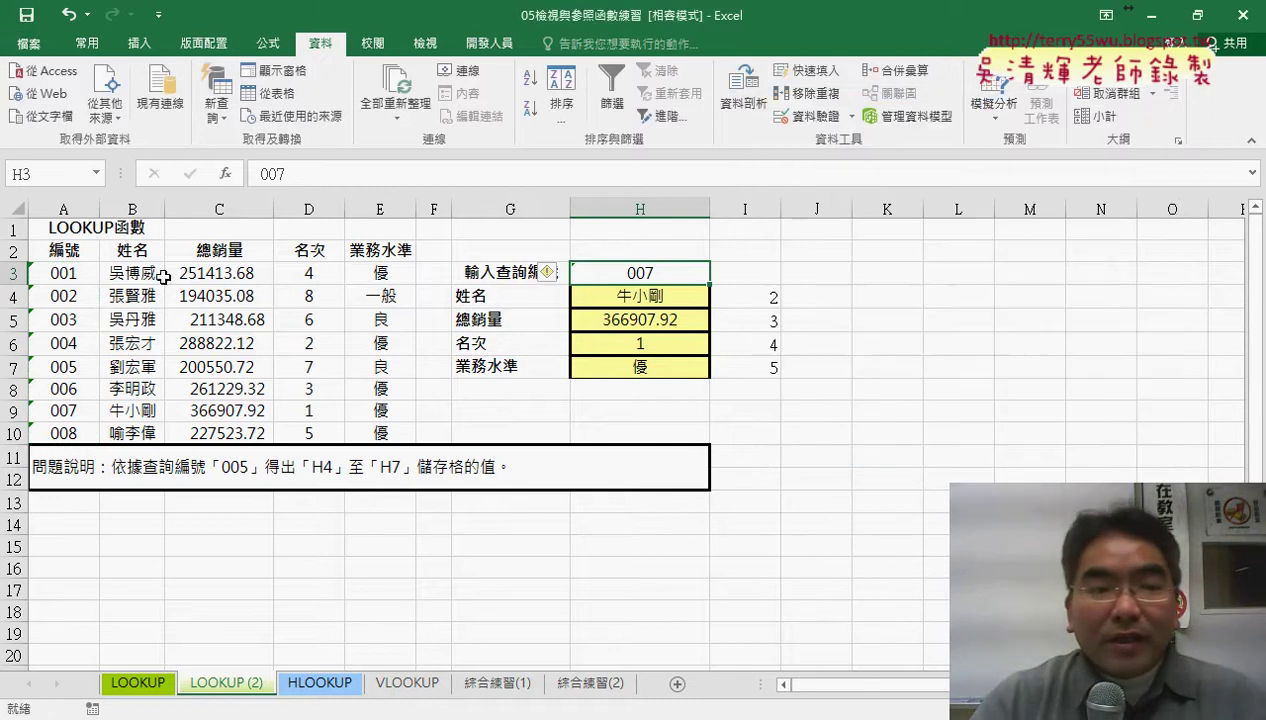
Step: Name A3:A10 '編號' from its top-row header and verify it in Name Manager
{"action": "left_click_drag", "start_coordinate": [64, 250], "coordinate": [68, 437]}
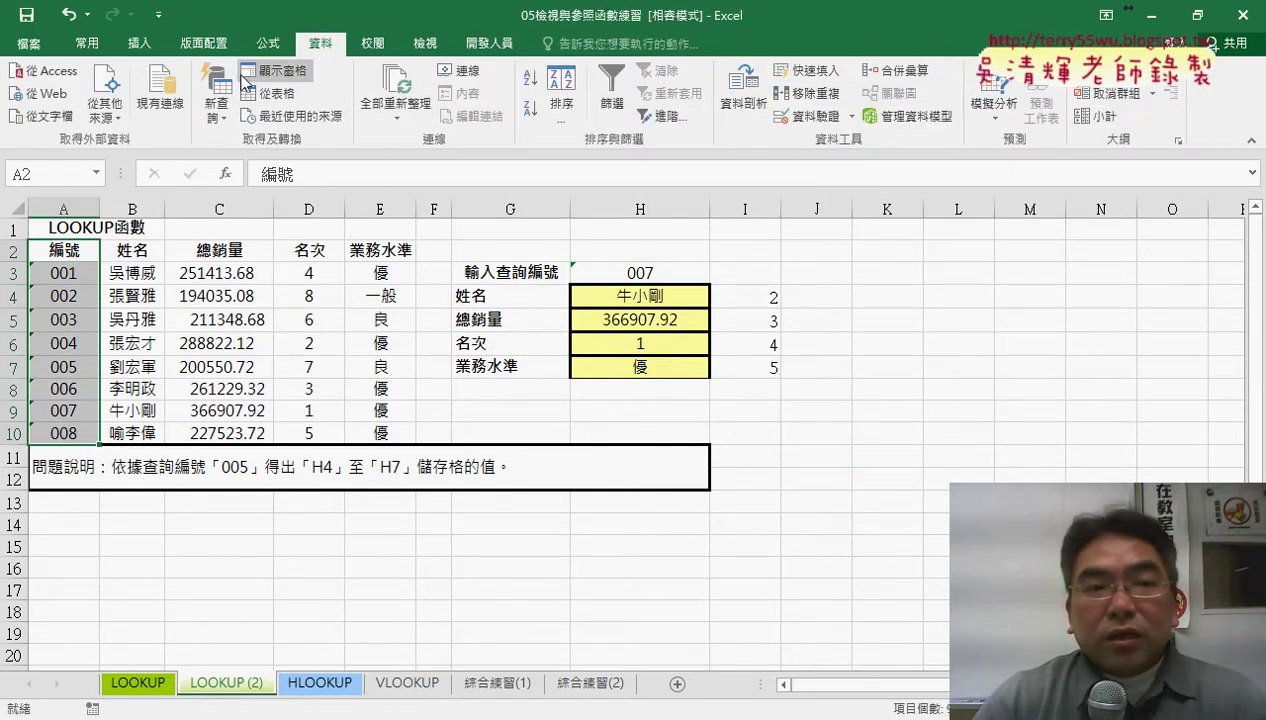
{"action": "left_click", "coordinate": [270, 44]}
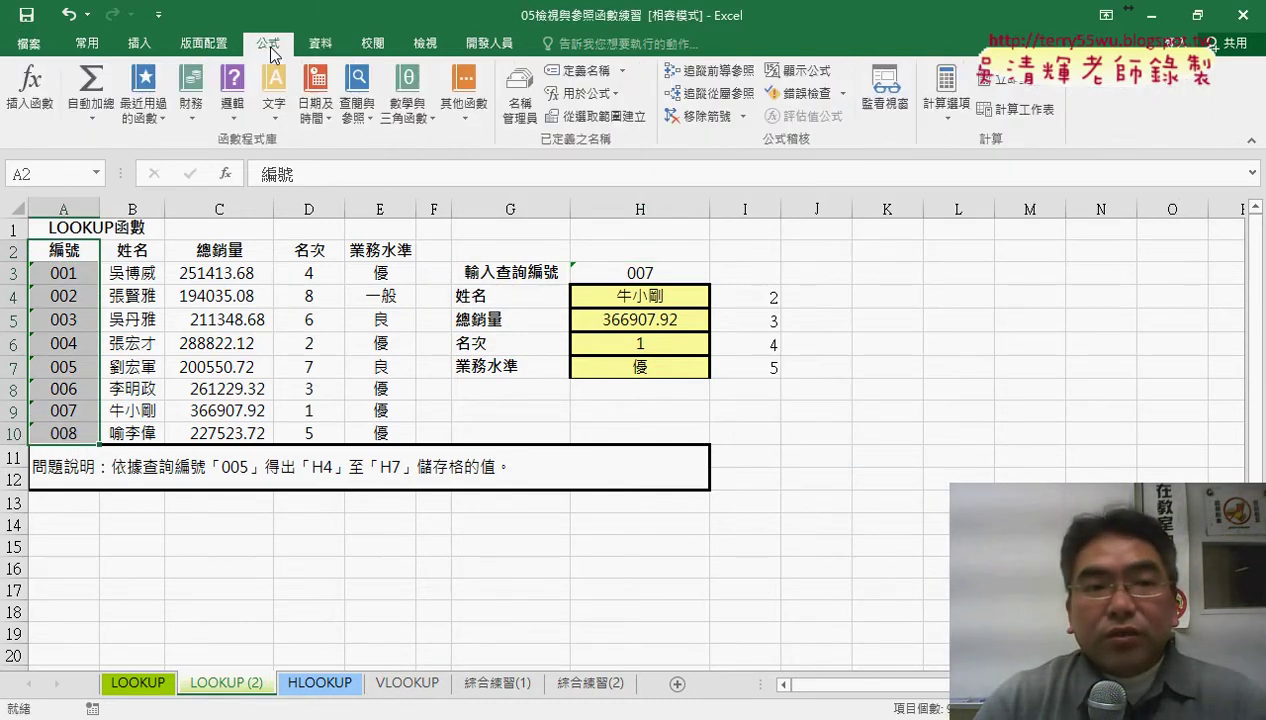
{"action": "left_click", "coordinate": [590, 116]}
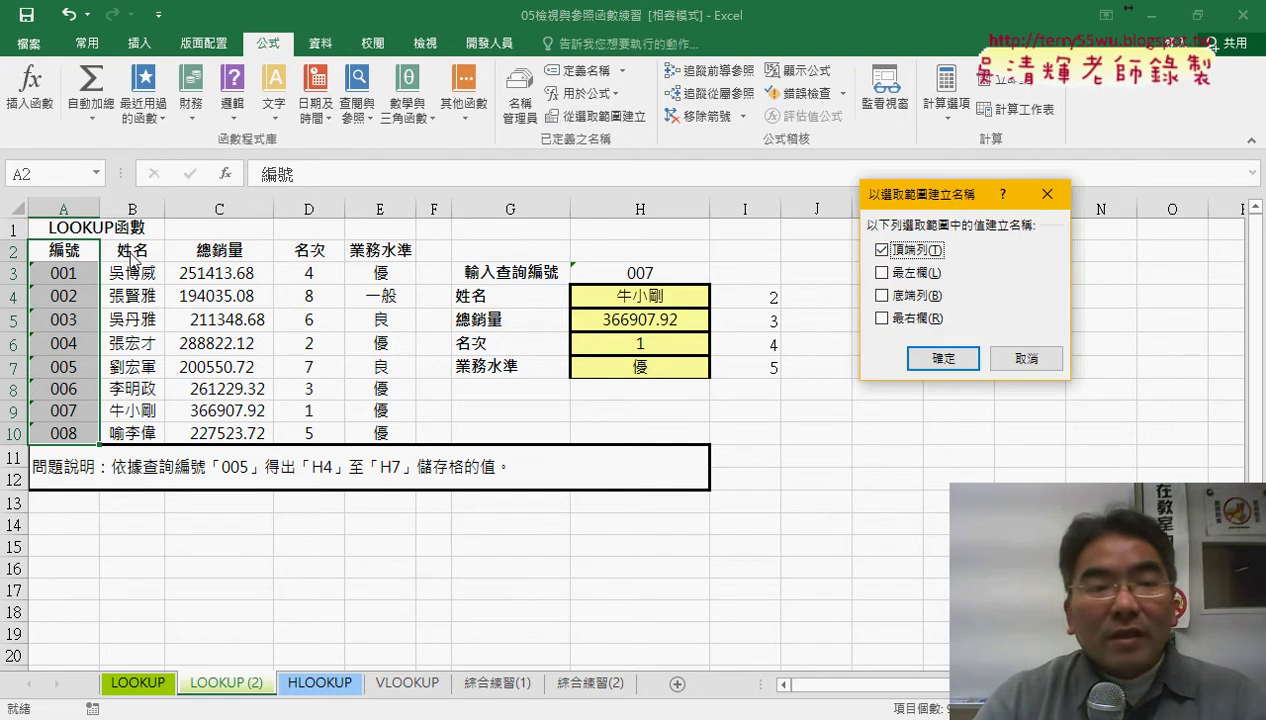
{"action": "left_click", "coordinate": [912, 360]}
{"action": "left_click", "coordinate": [520, 100]}
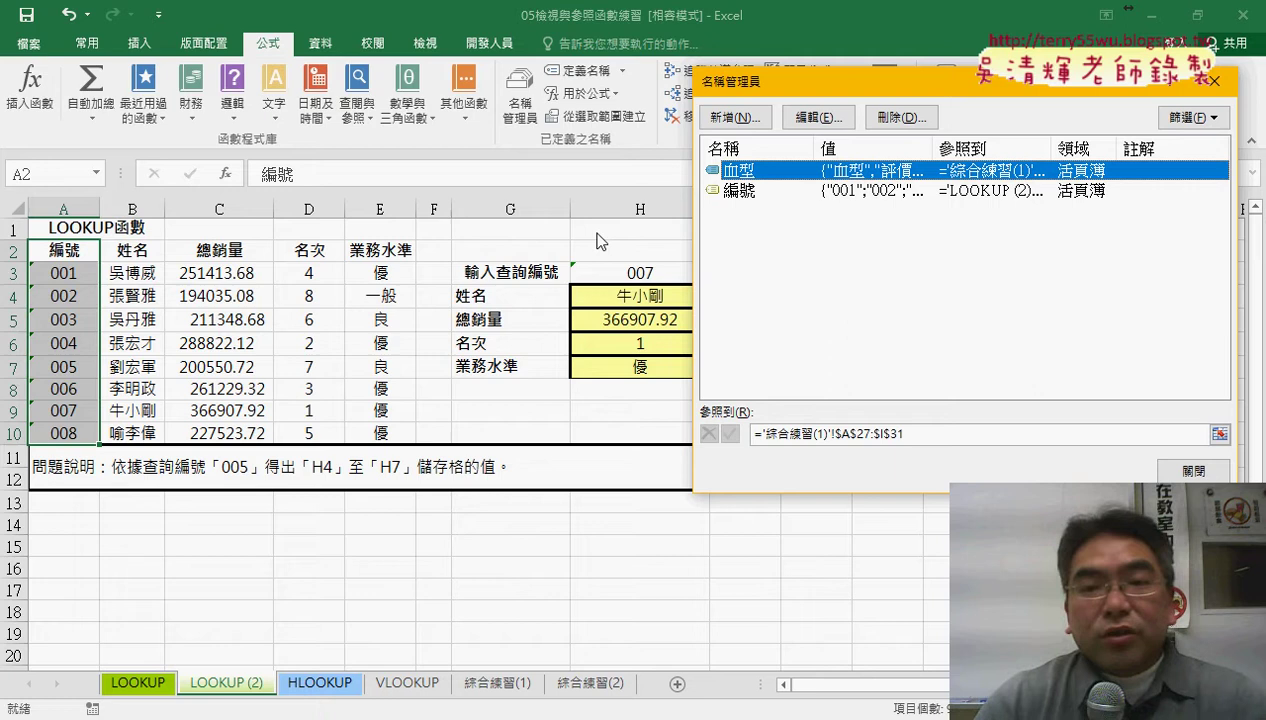
{"action": "left_click", "coordinate": [745, 192]}
{"action": "left_click", "coordinate": [914, 435]}
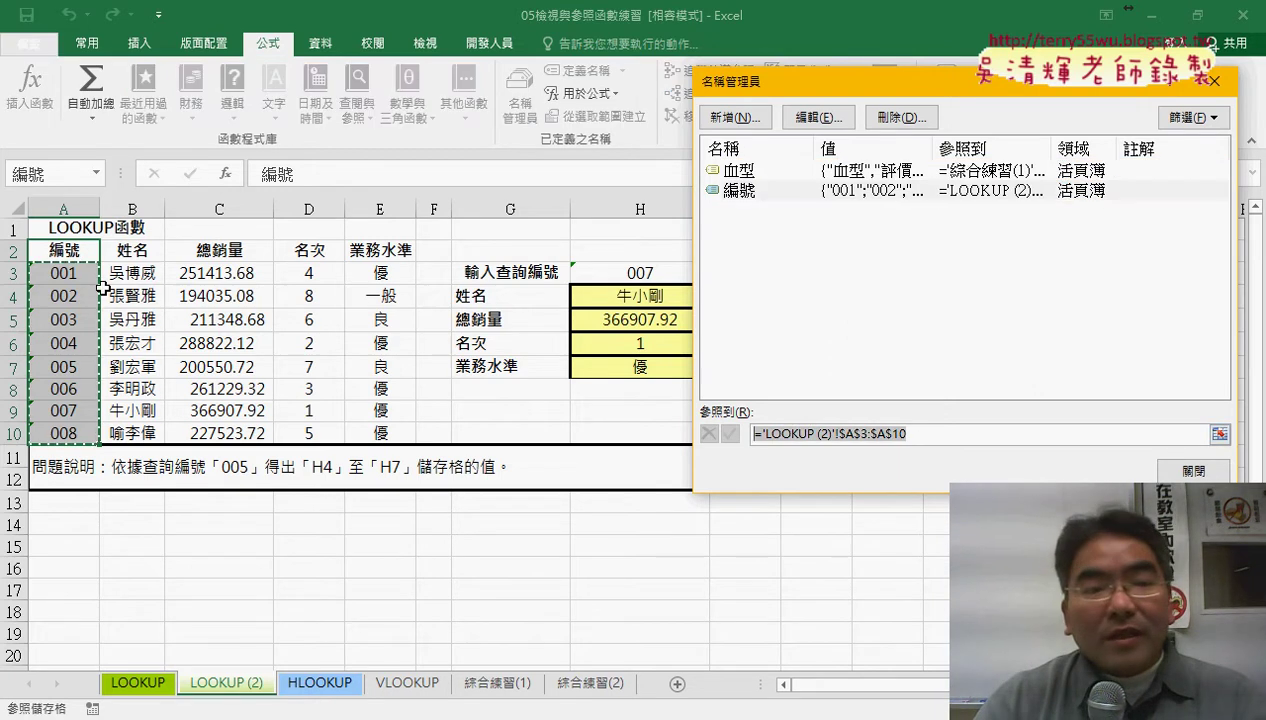
{"action": "left_click", "coordinate": [1193, 470]}
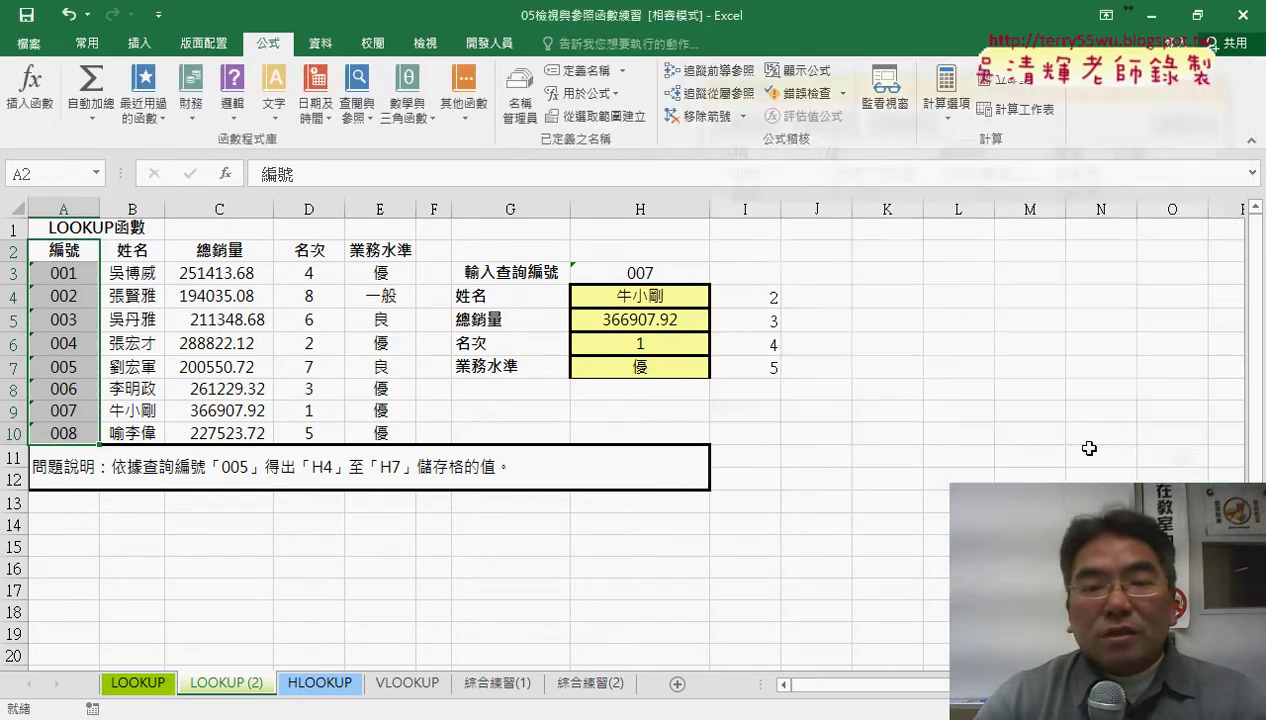
{"action": "left_click", "coordinate": [630, 272]}
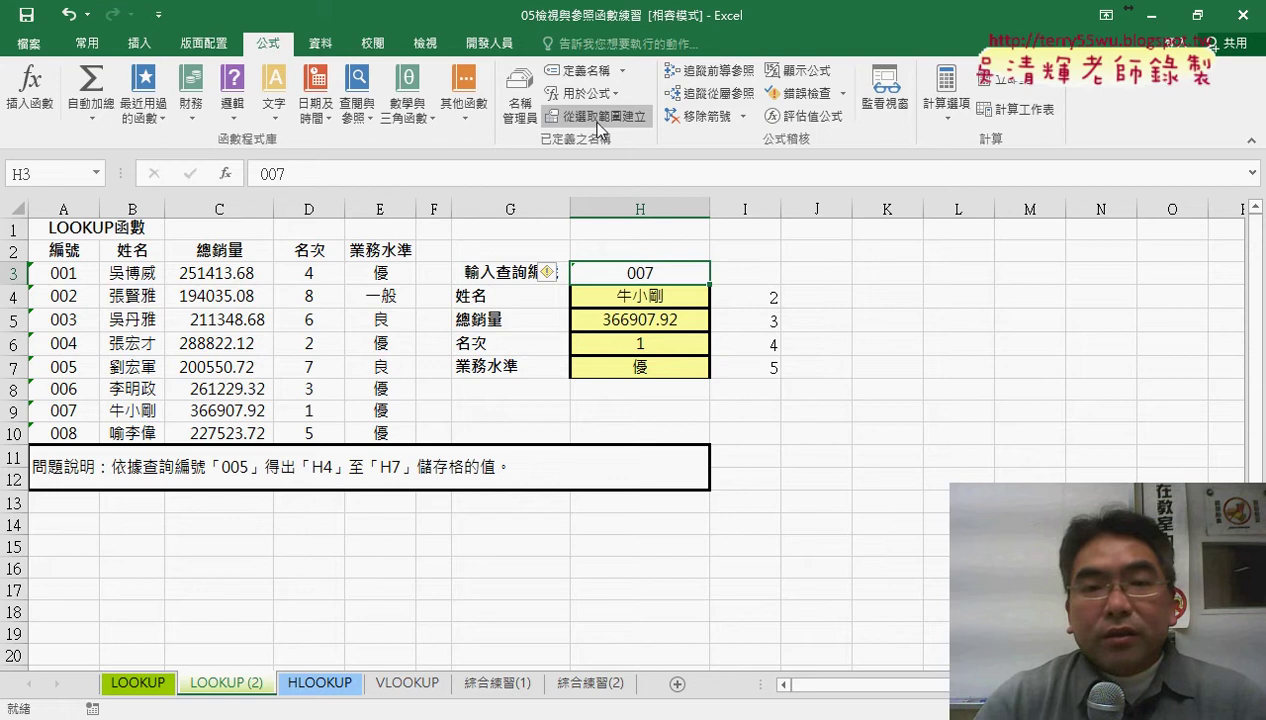
Step: Give H3 a list validation sourced from the name 編號, then open its dropdown of IDs 001–008
{"action": "left_click", "coordinate": [320, 43]}
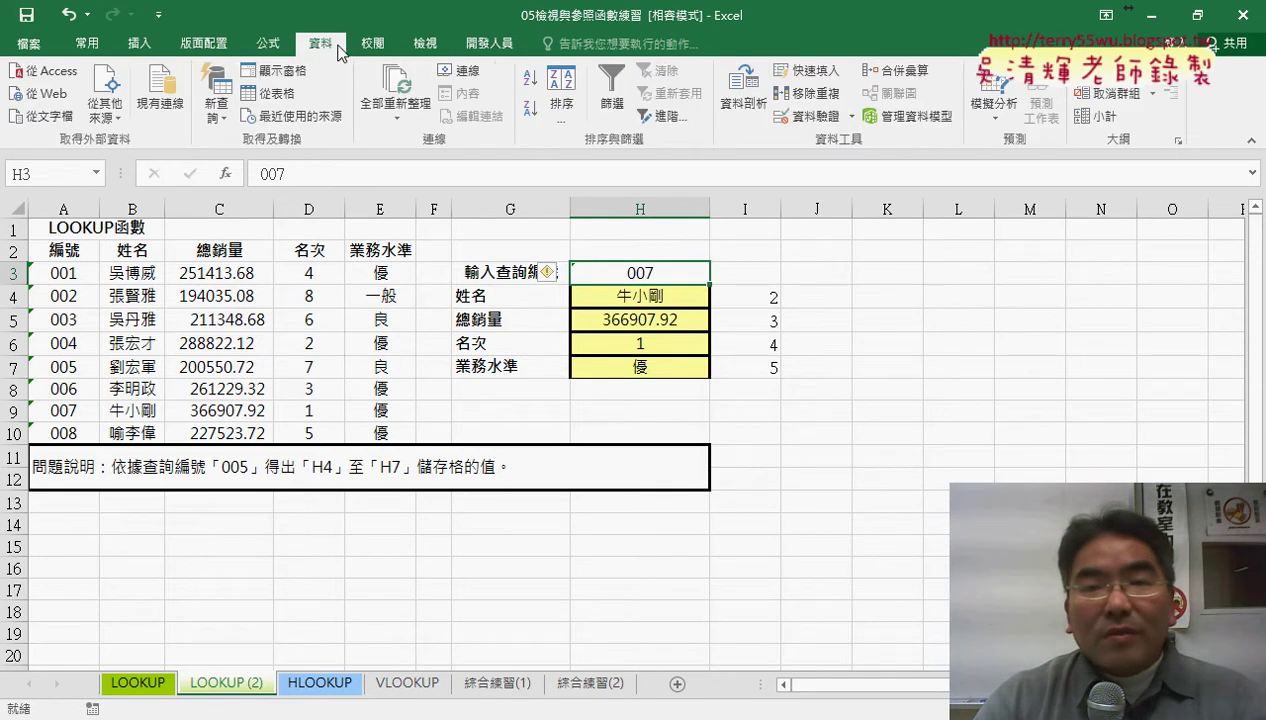
{"action": "left_click", "coordinate": [818, 117]}
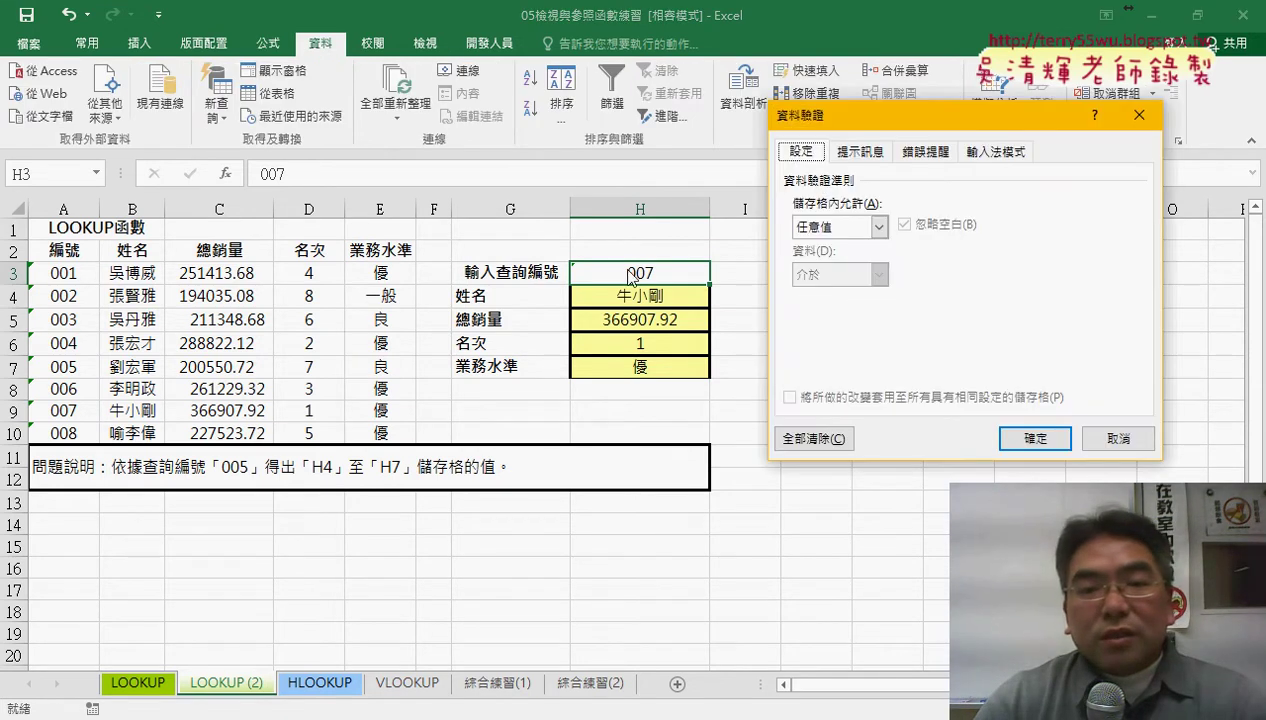
{"action": "left_click", "coordinate": [803, 230]}
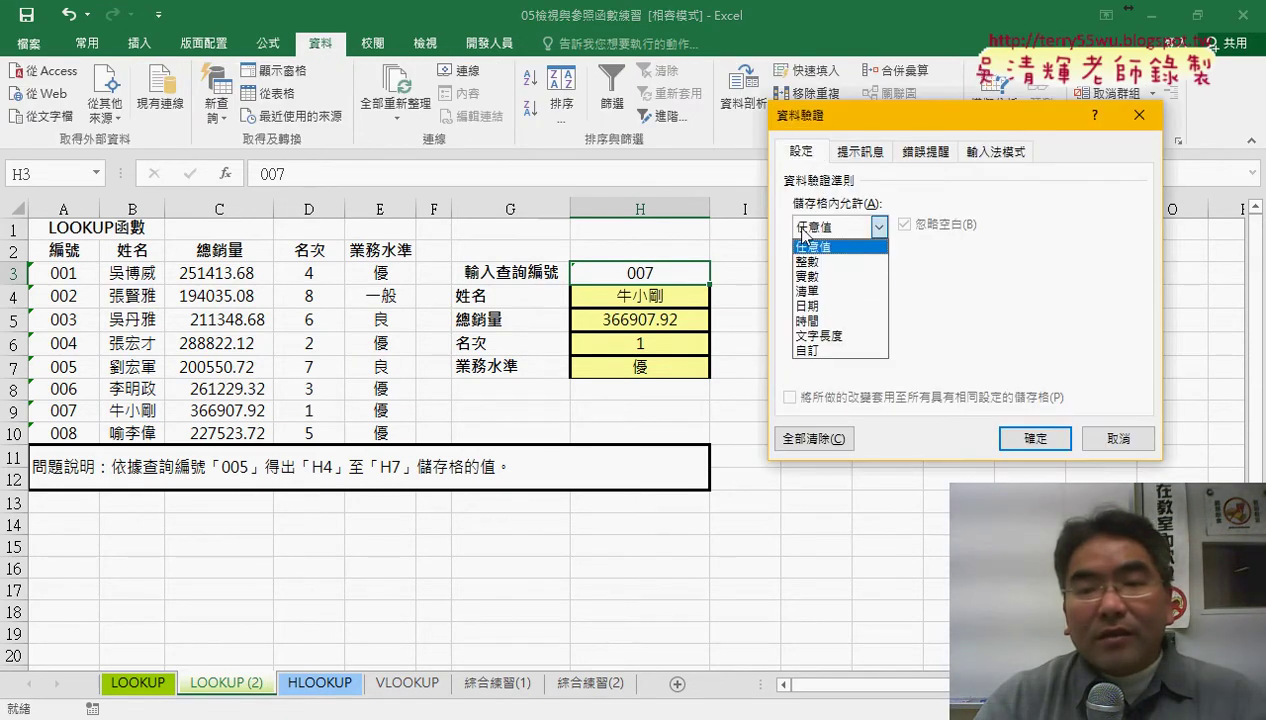
{"action": "left_click", "coordinate": [833, 292]}
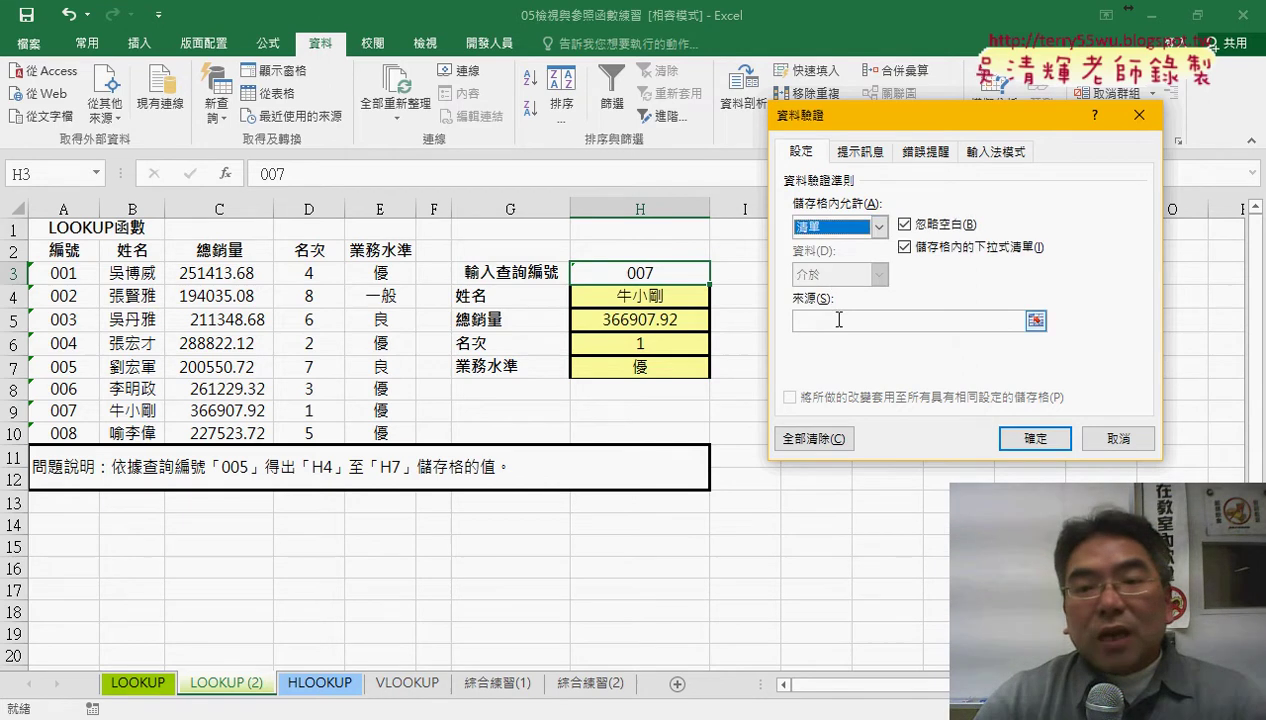
{"action": "key", "text": "F3"}
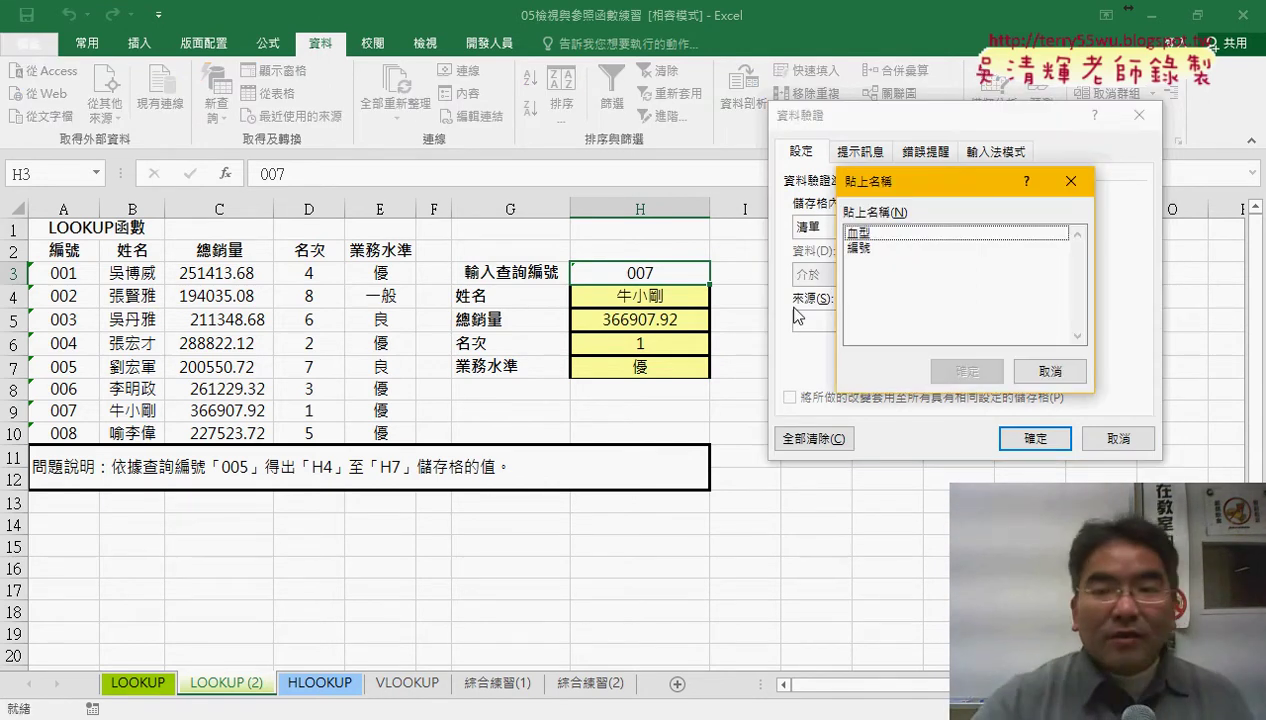
{"action": "left_click", "coordinate": [862, 247]}
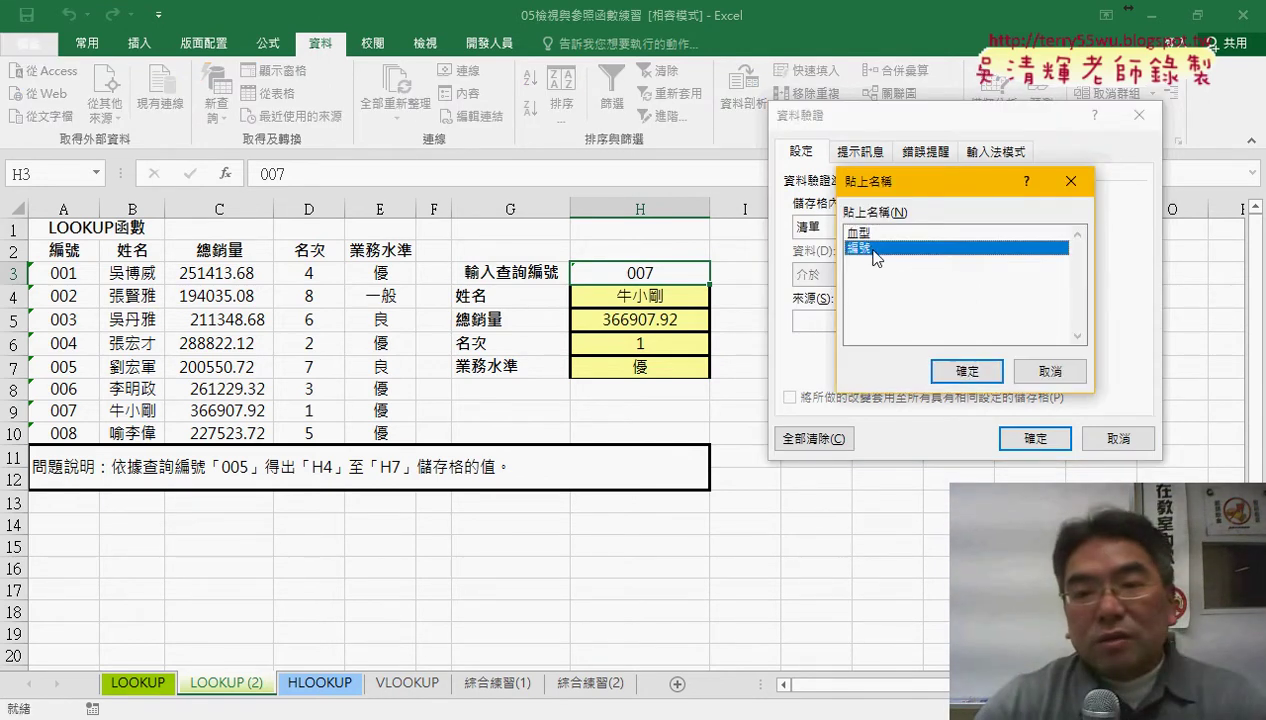
{"action": "left_click", "coordinate": [964, 372]}
{"action": "left_click", "coordinate": [1040, 444]}
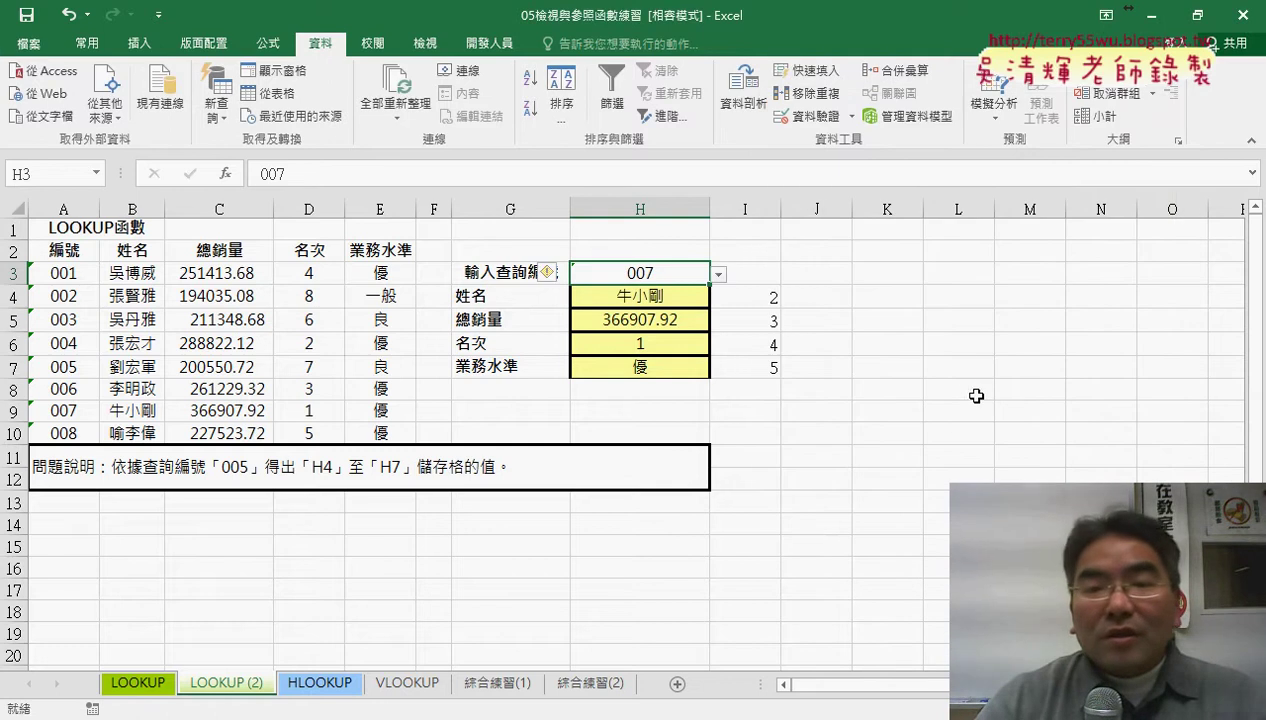
{"action": "left_click", "coordinate": [712, 279]}
{"action": "left_click", "coordinate": [689, 270]}
{"action": "left_click", "coordinate": [718, 277]}
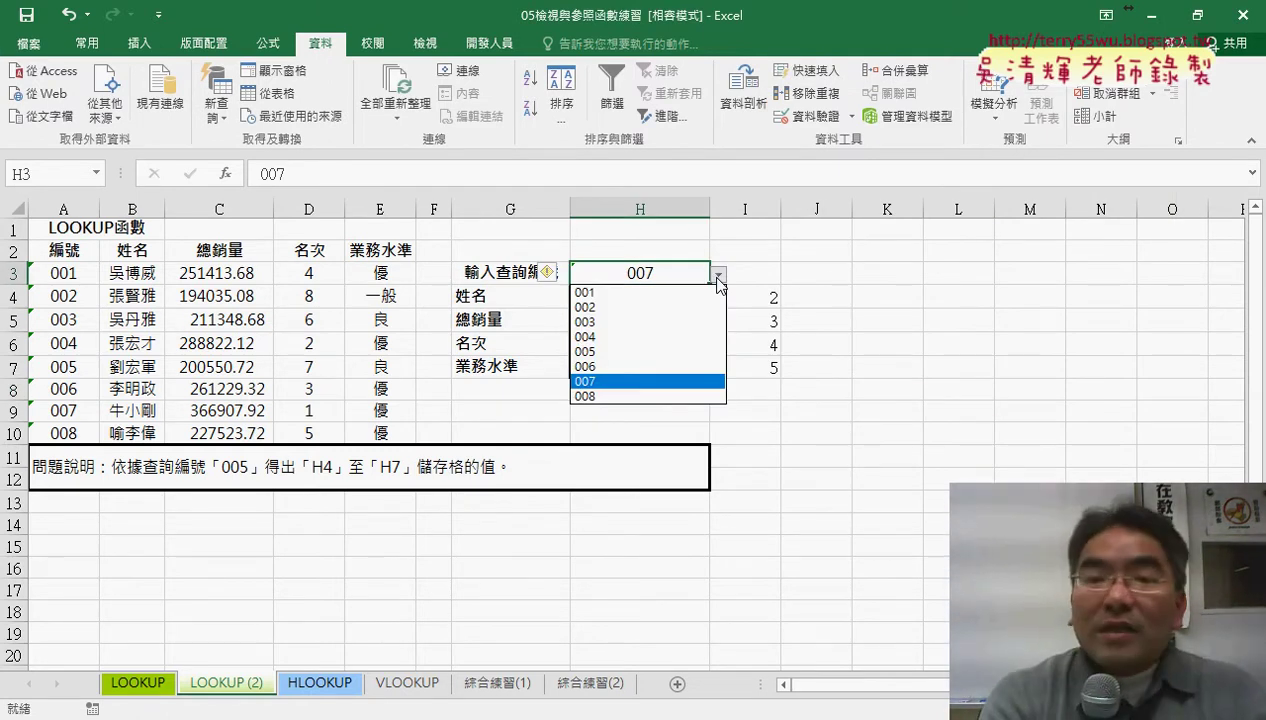
Step: Try IDs 008 and 003 in H3, undo, then settle on 002 and select result cell H4
{"action": "left_click", "coordinate": [650, 395]}
{"action": "left_click", "coordinate": [718, 274]}
{"action": "left_click", "coordinate": [672, 317]}
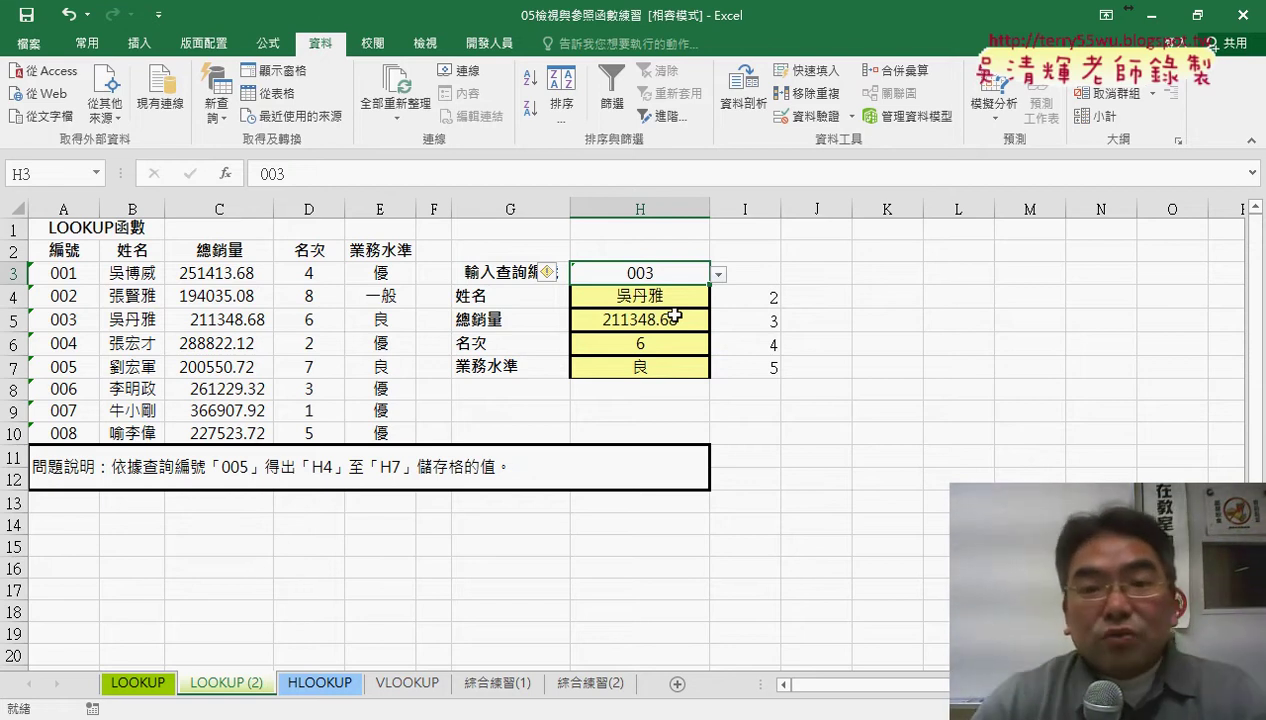
{"action": "key", "text": "ctrl+z"}
{"action": "key", "text": "ctrl+z"}
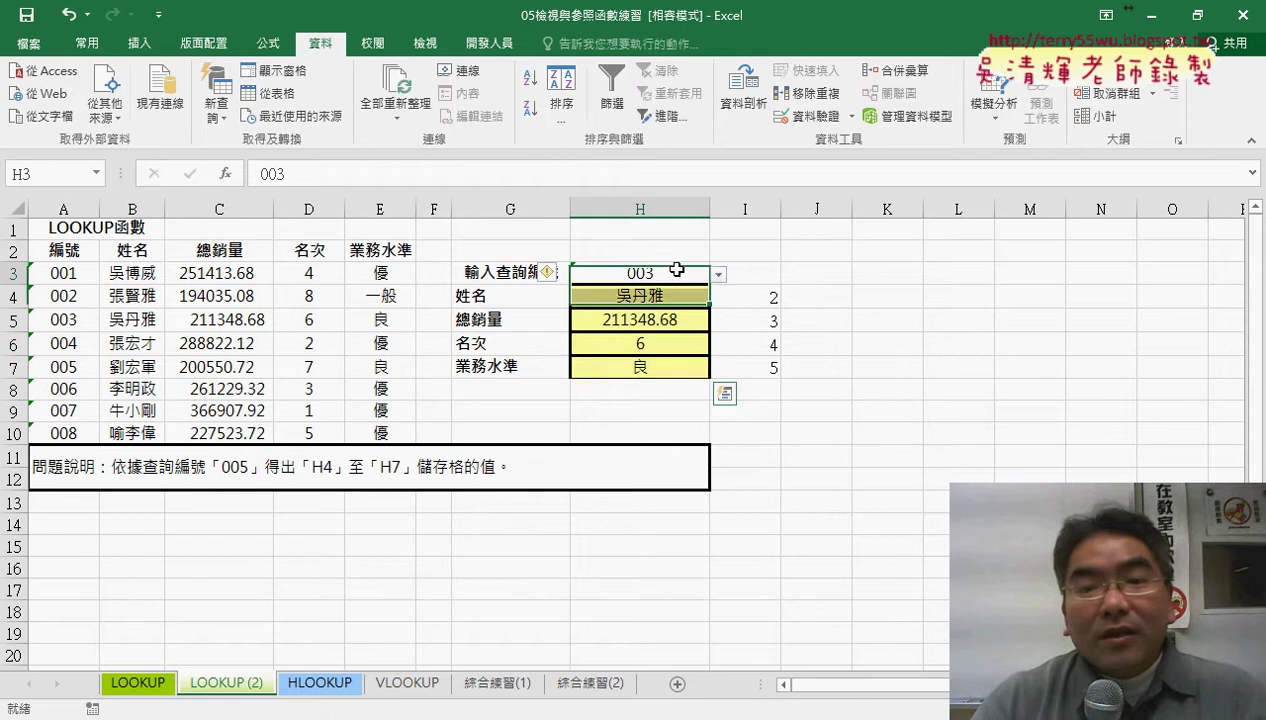
{"action": "key", "text": "ctrl+z"}
{"action": "left_click", "coordinate": [719, 275]}
{"action": "left_click", "coordinate": [695, 308]}
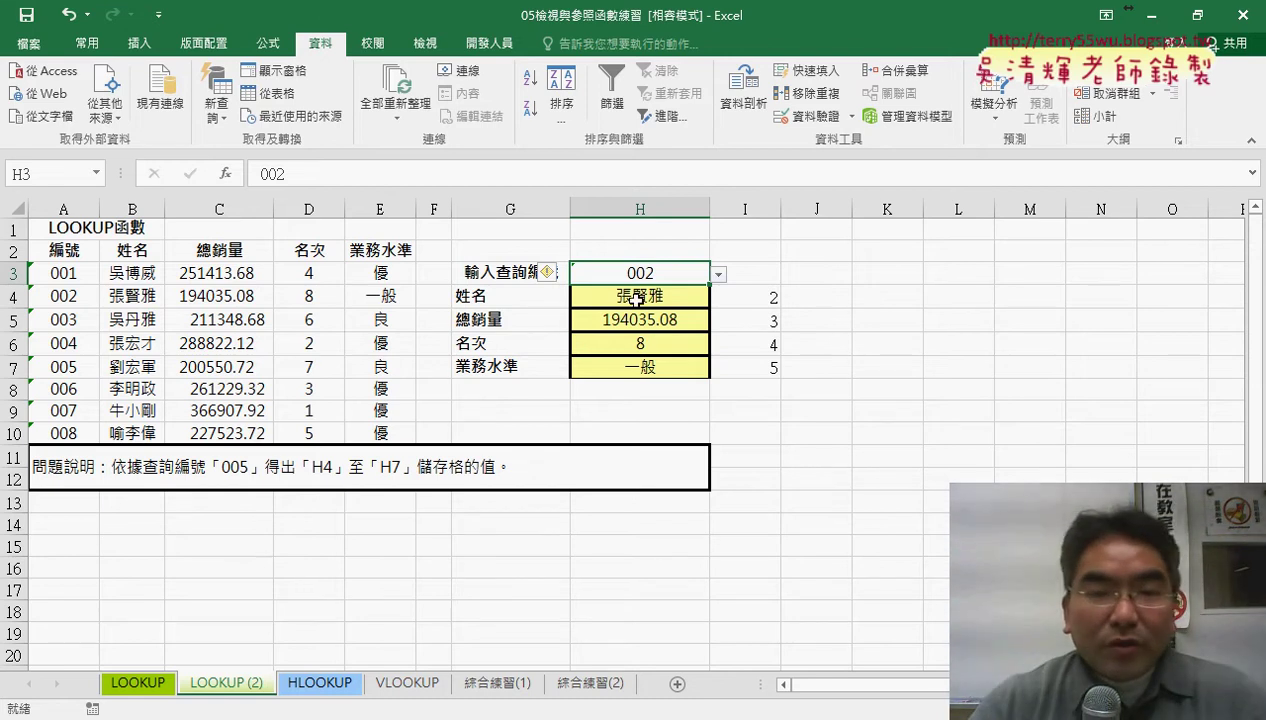
{"action": "left_click", "coordinate": [636, 298]}
Step: Edit H4's formula to =VLOOKUP(H$3,A$3:E$10,ROW()-2,0), working on its ROW( part
{"action": "left_click", "coordinate": [455, 174]}
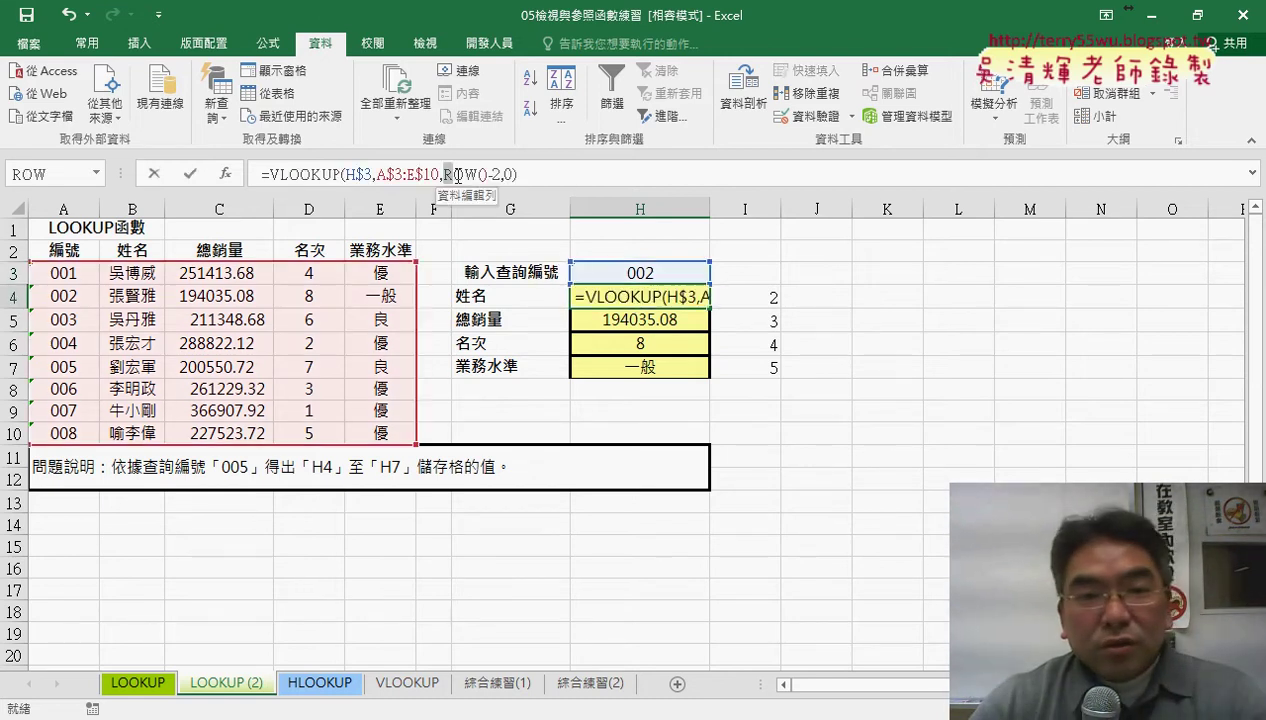
{"action": "left_click_drag", "start_coordinate": [457, 175], "coordinate": [487, 176]}
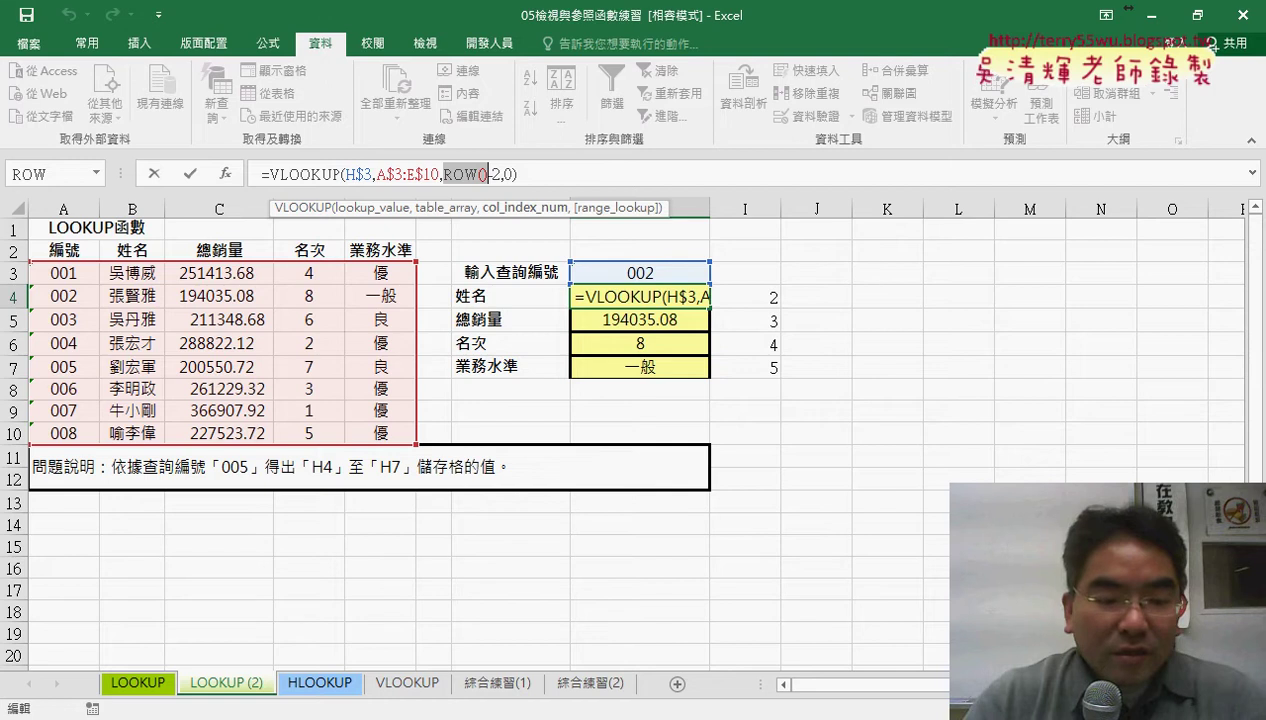
Step: Review the 9×9 multiplication table notes in Google Docs, then return to the Excel workbook
{"action": "left_click", "coordinate": [400, 590]}
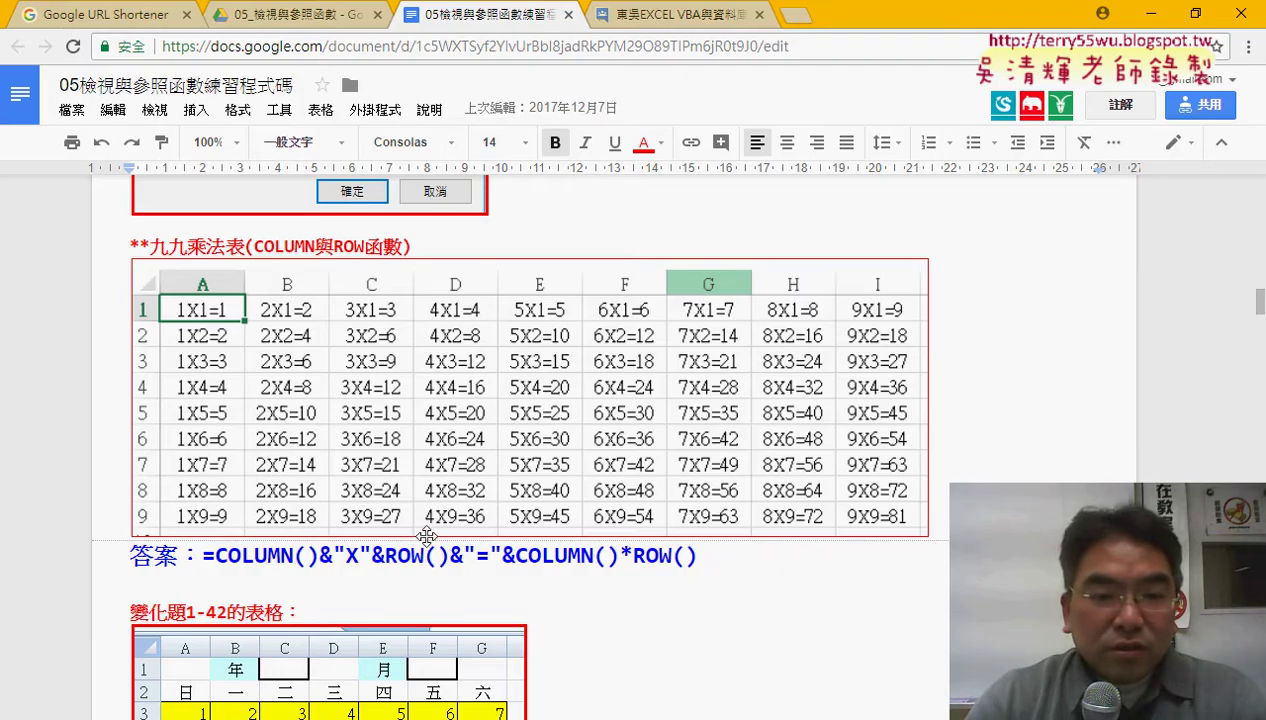
{"action": "scroll", "coordinate": [396, 483], "scroll_direction": "up", "scroll_amount": 1}
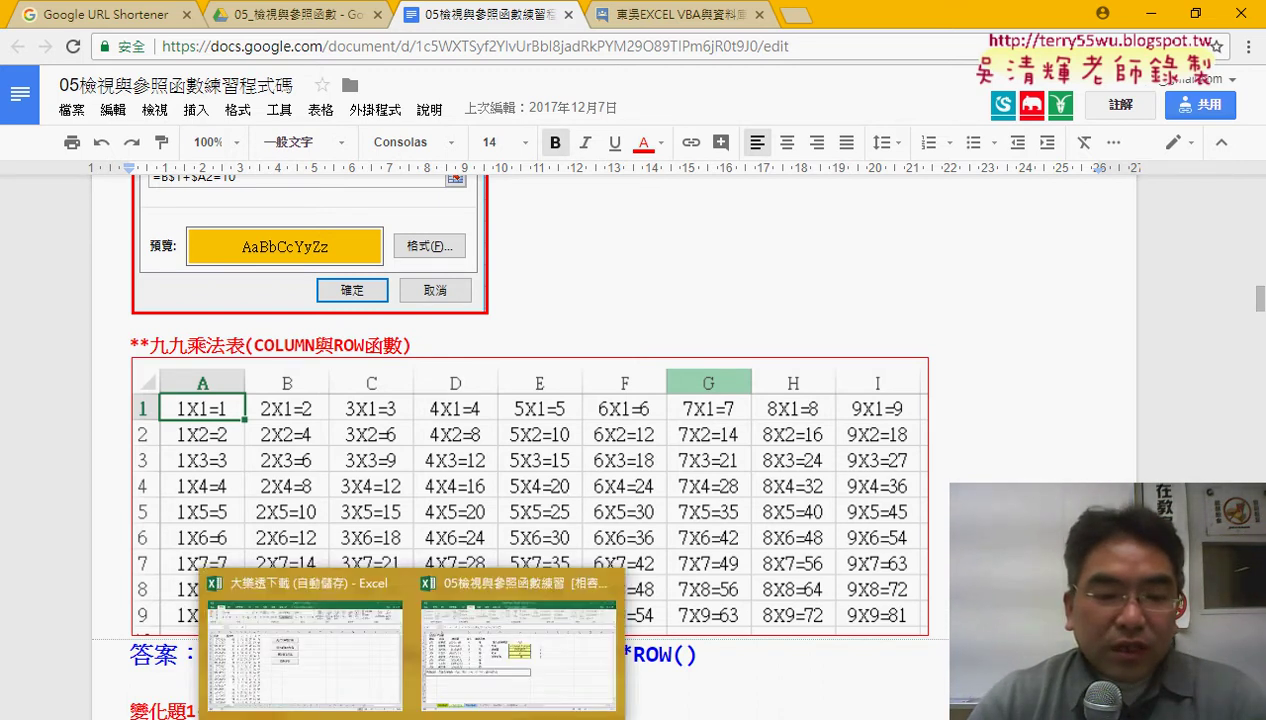
{"action": "left_click", "coordinate": [490, 686]}
{"action": "left_click", "coordinate": [508, 684]}
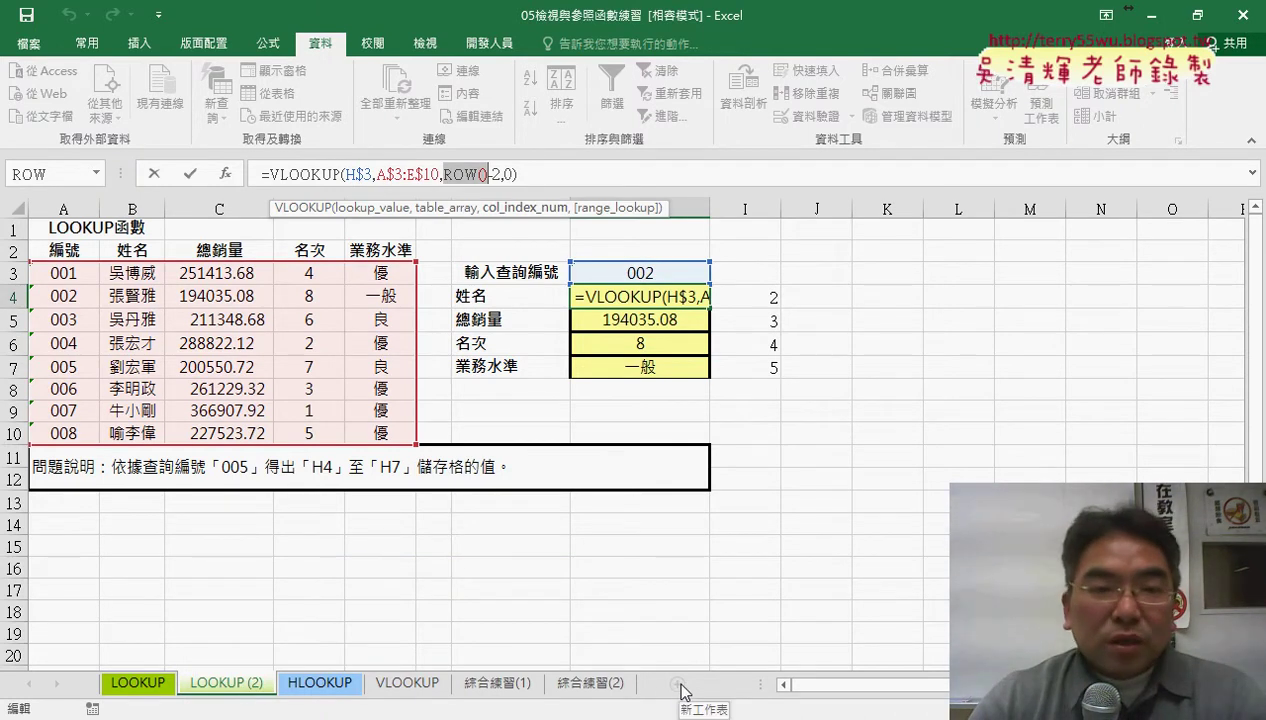
Step: Commit the H4 lookup, add blank sheet 工作表2, and switch back to the Google Docs notes
{"action": "left_click", "coordinate": [153, 174]}
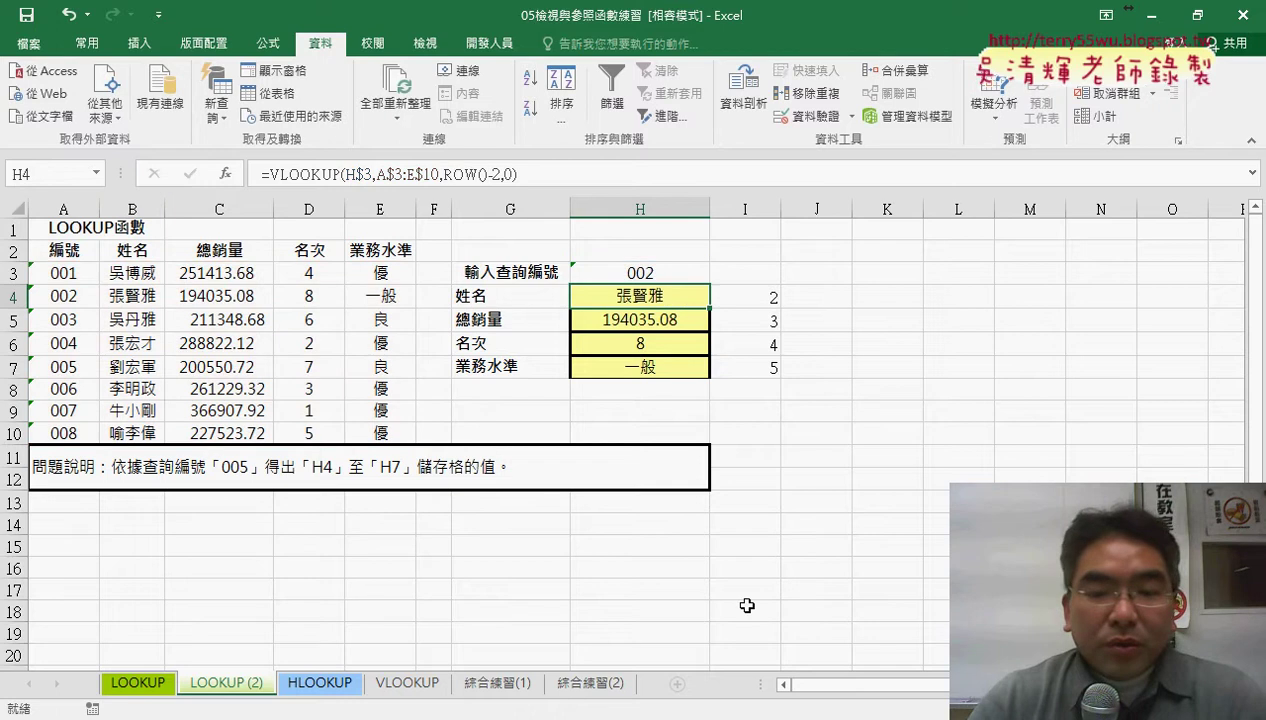
{"action": "left_click", "coordinate": [677, 686]}
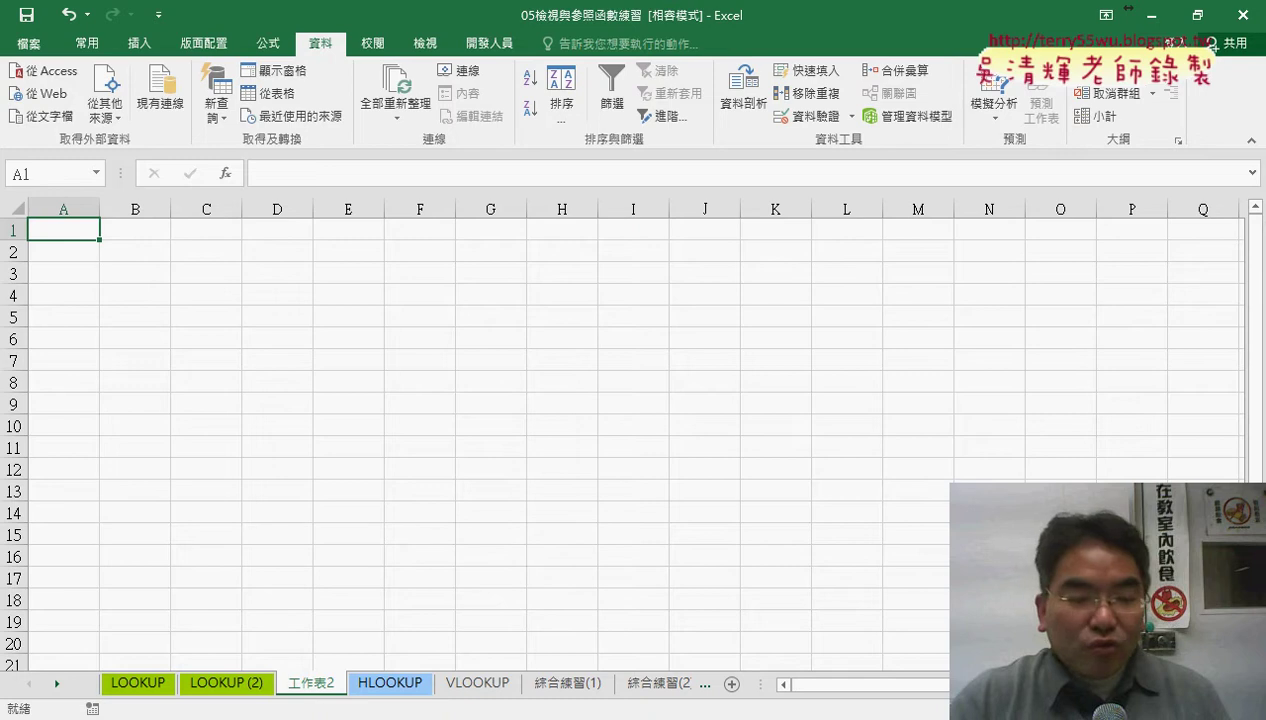
{"action": "left_click", "coordinate": [343, 715]}
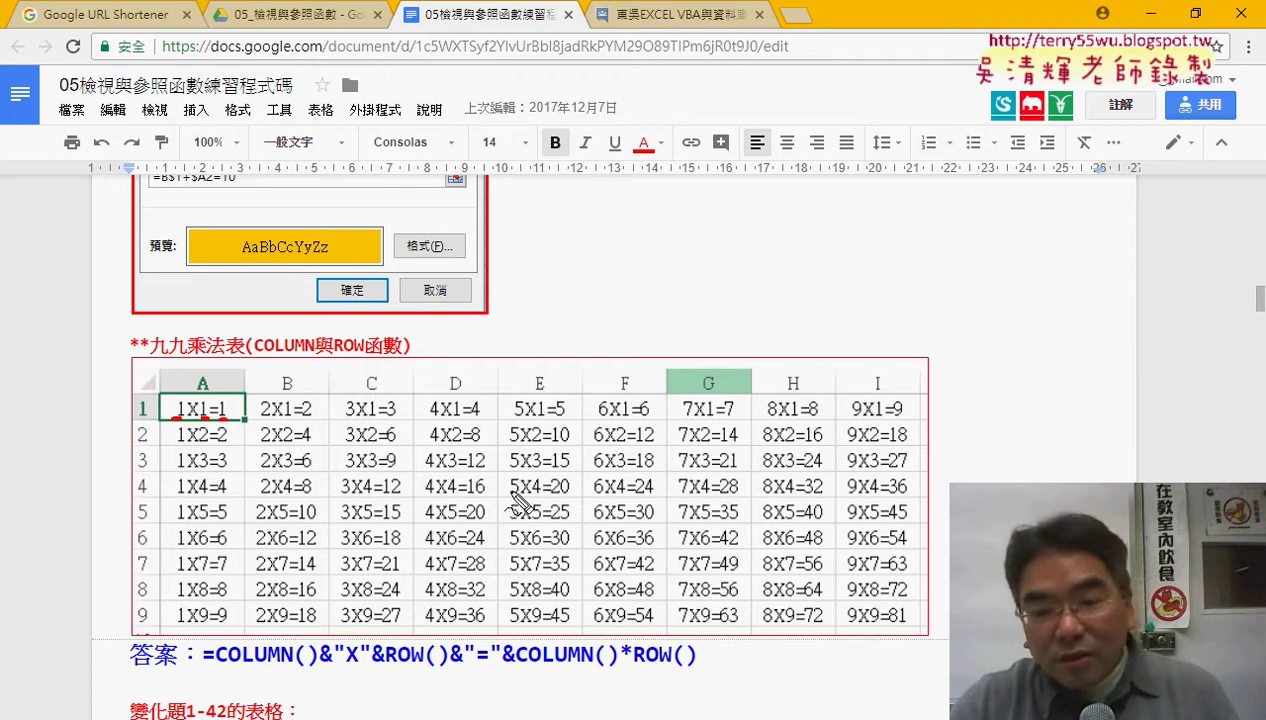
{"action": "left_click_drag", "start_coordinate": [857, 633], "coordinate": [858, 628]}
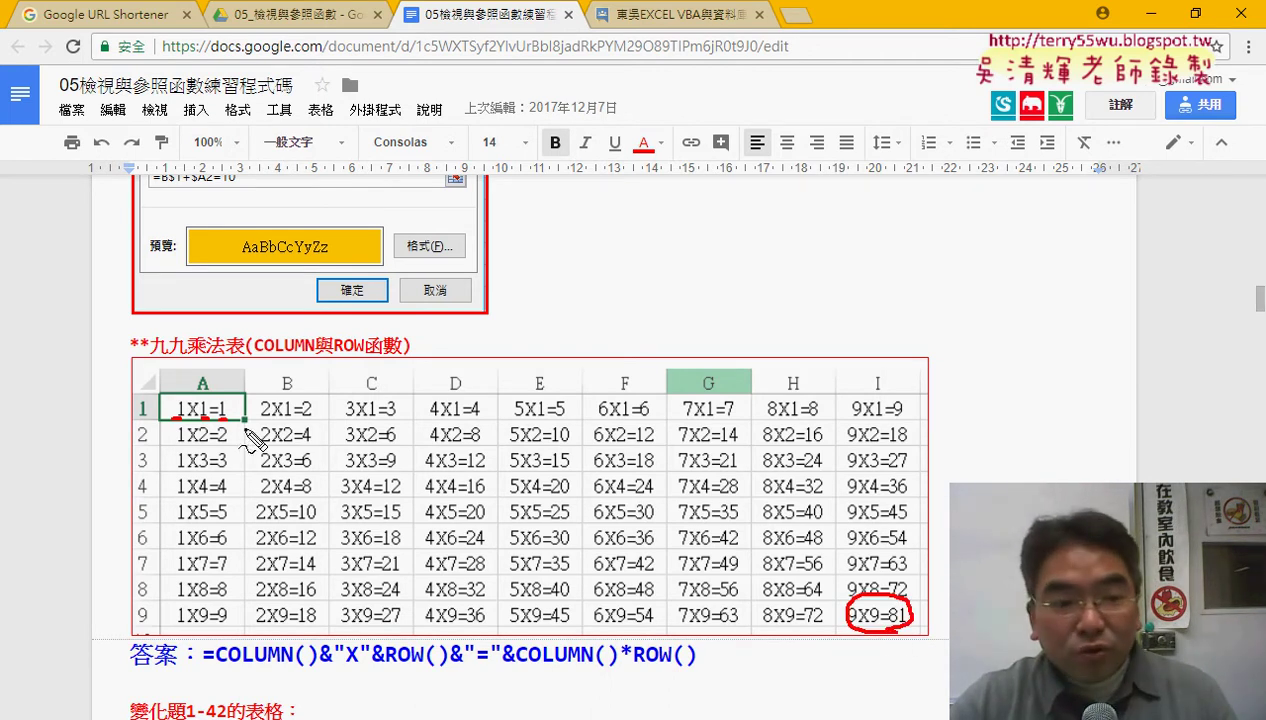
{"action": "mouse_move", "coordinate": [250, 436]}
{"action": "left_mouse_down"}
{"action": "mouse_move", "coordinate": [158, 430]}
{"action": "mouse_move", "coordinate": [235, 405]}
{"action": "mouse_move", "coordinate": [618, 432]}
{"action": "mouse_move", "coordinate": [605, 522]}
{"action": "mouse_move", "coordinate": [628, 518]}
{"action": "left_mouse_up"}
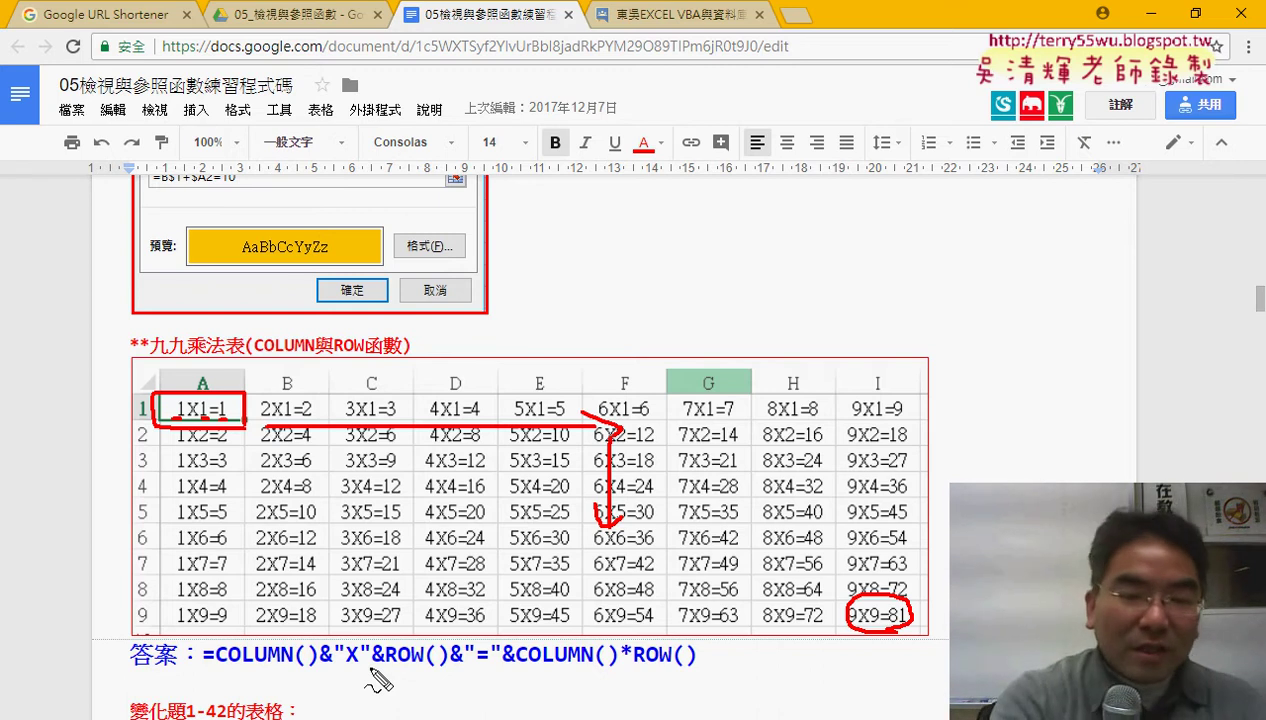
{"action": "key", "text": "Escape"}
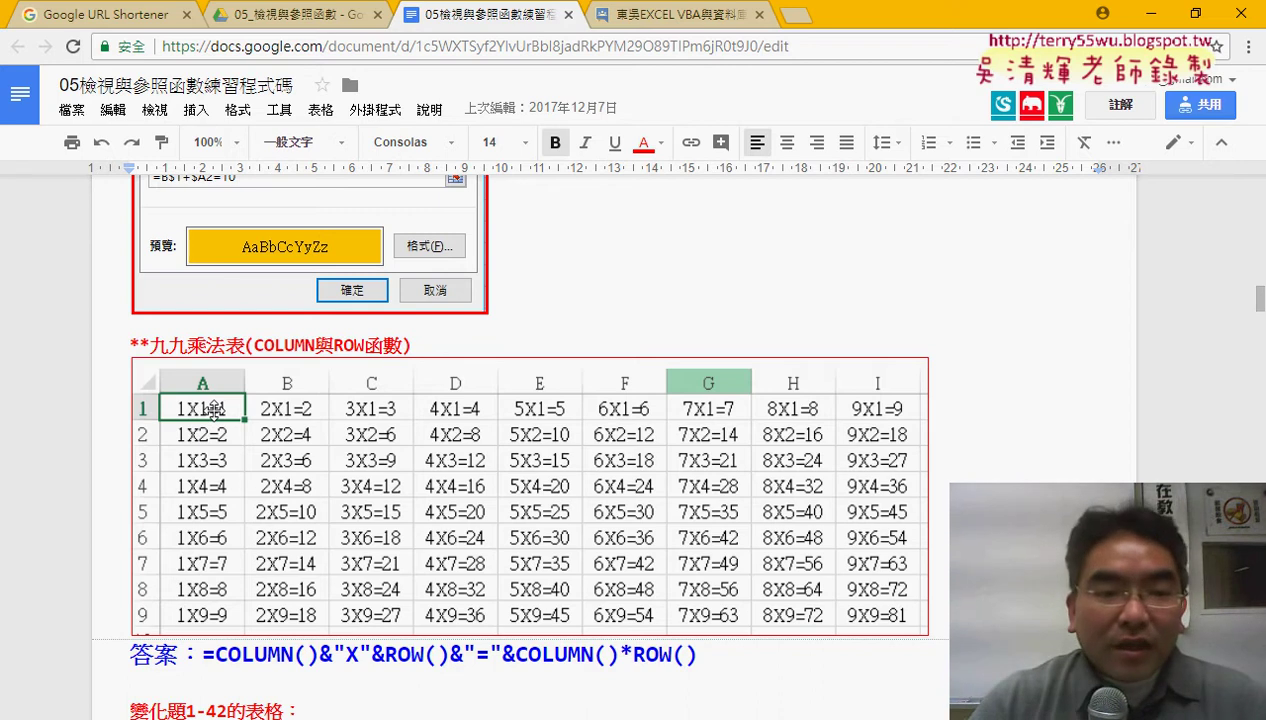
{"action": "scroll", "coordinate": [213, 408], "scroll_direction": "up", "scroll_amount": 2}
{"action": "scroll", "coordinate": [213, 408], "scroll_direction": "up", "scroll_amount": 1}
{"action": "scroll", "coordinate": [213, 410], "scroll_direction": "up", "scroll_amount": 1}
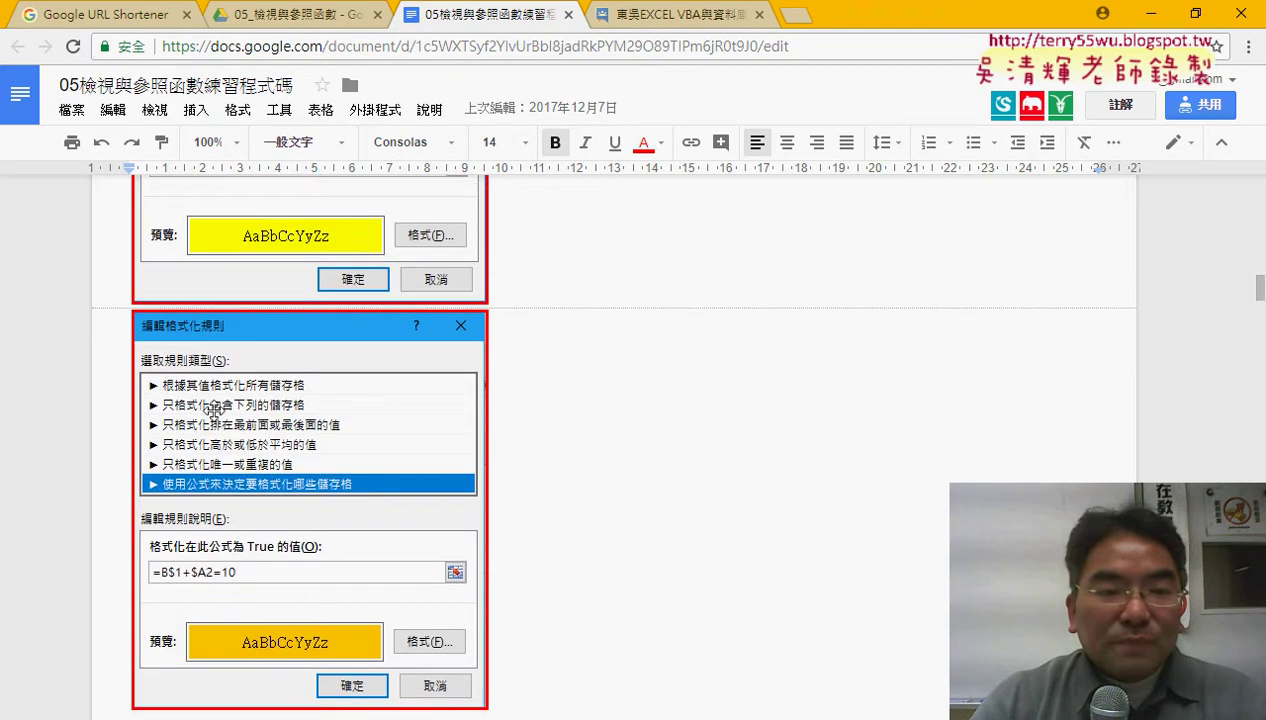
{"action": "scroll", "coordinate": [213, 408], "scroll_direction": "up", "scroll_amount": 2}
{"action": "scroll", "coordinate": [213, 408], "scroll_direction": "up", "scroll_amount": 1}
{"action": "scroll", "coordinate": [213, 410], "scroll_direction": "up", "scroll_amount": 3}
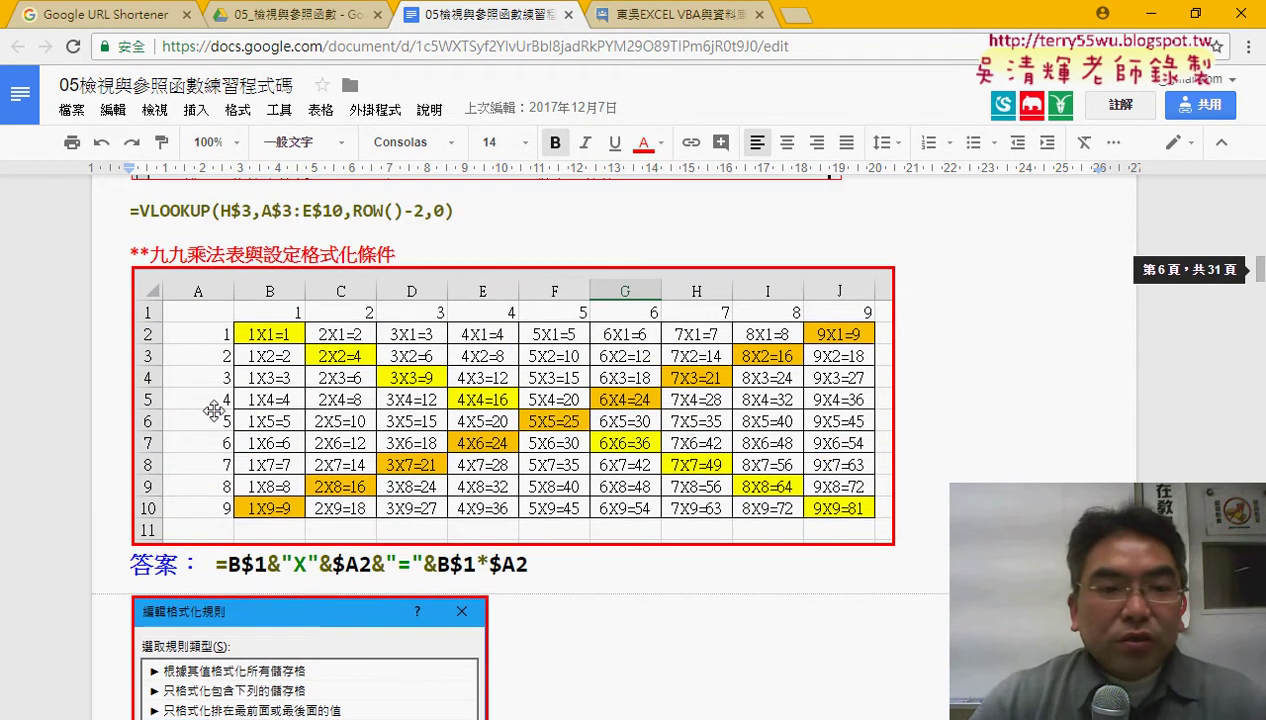
{"action": "scroll", "coordinate": [213, 410], "scroll_direction": "up", "scroll_amount": 1}
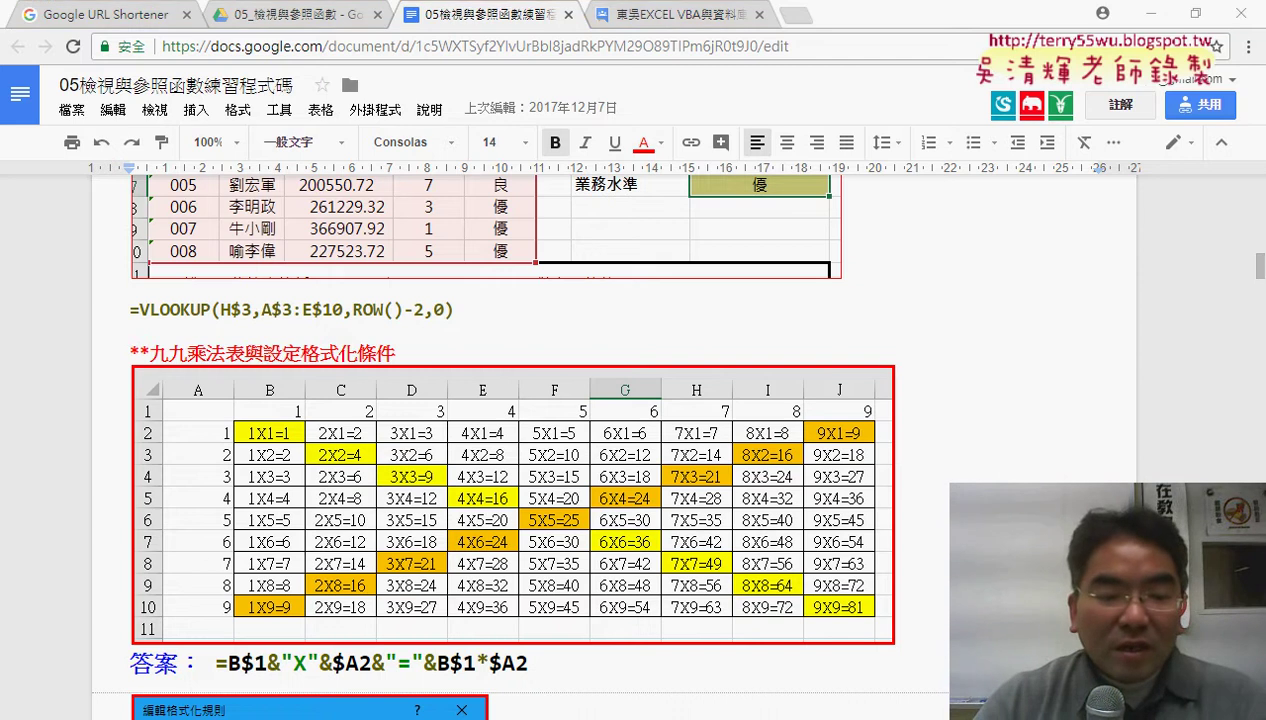
Step: Enter =COLUMN() in cell A1 of the 九九乘法表 sheet via the function wizard
{"action": "left_click", "coordinate": [348, 688]}
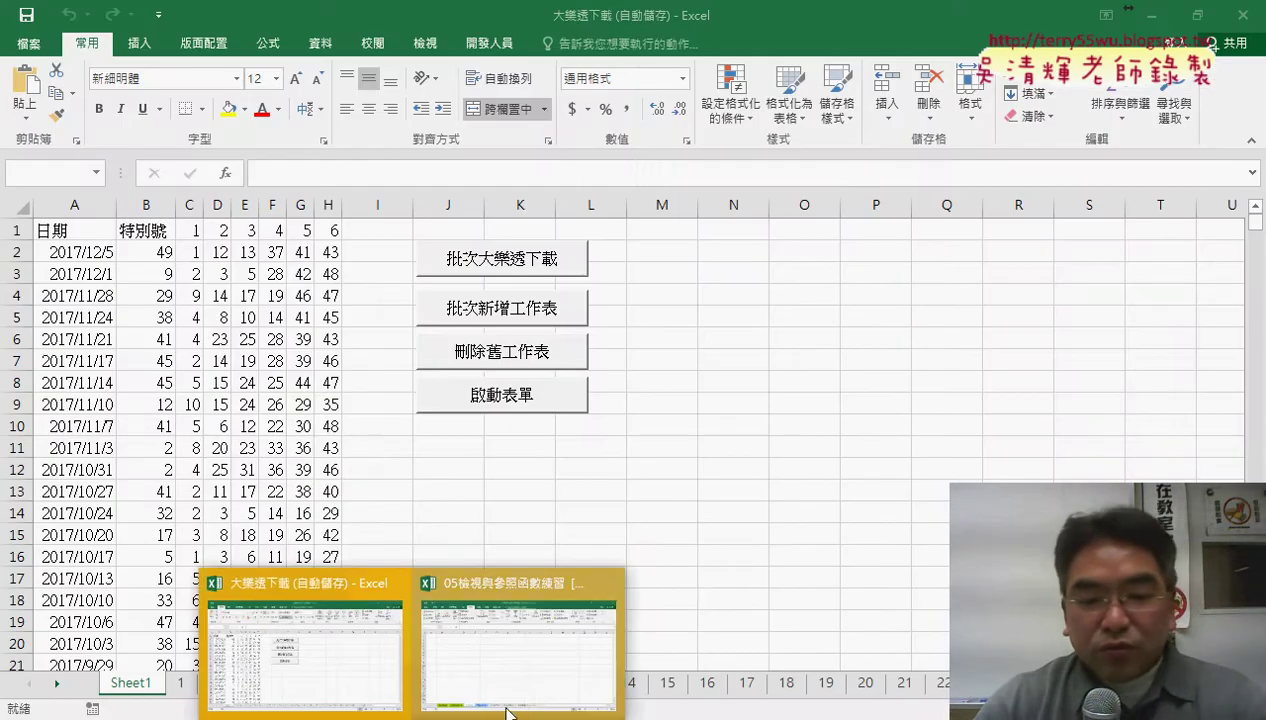
{"action": "left_click", "coordinate": [532, 665]}
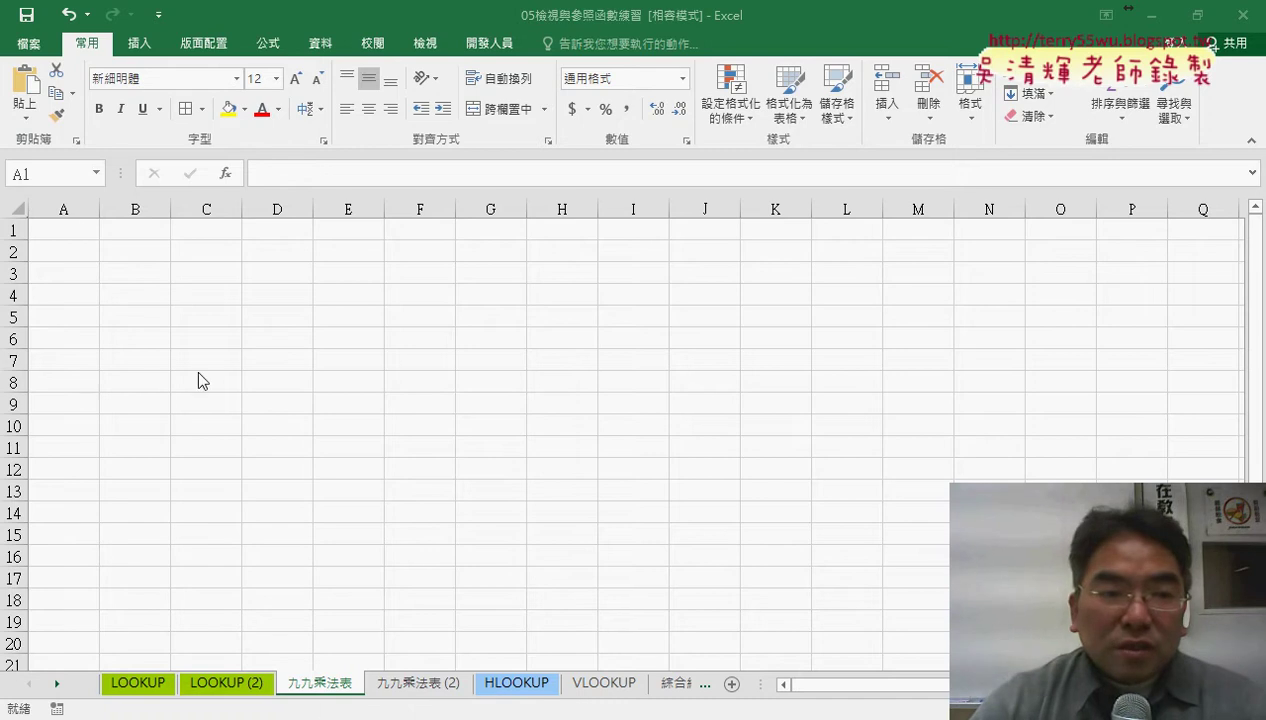
{"action": "left_click", "coordinate": [118, 226]}
{"action": "left_click", "coordinate": [238, 177]}
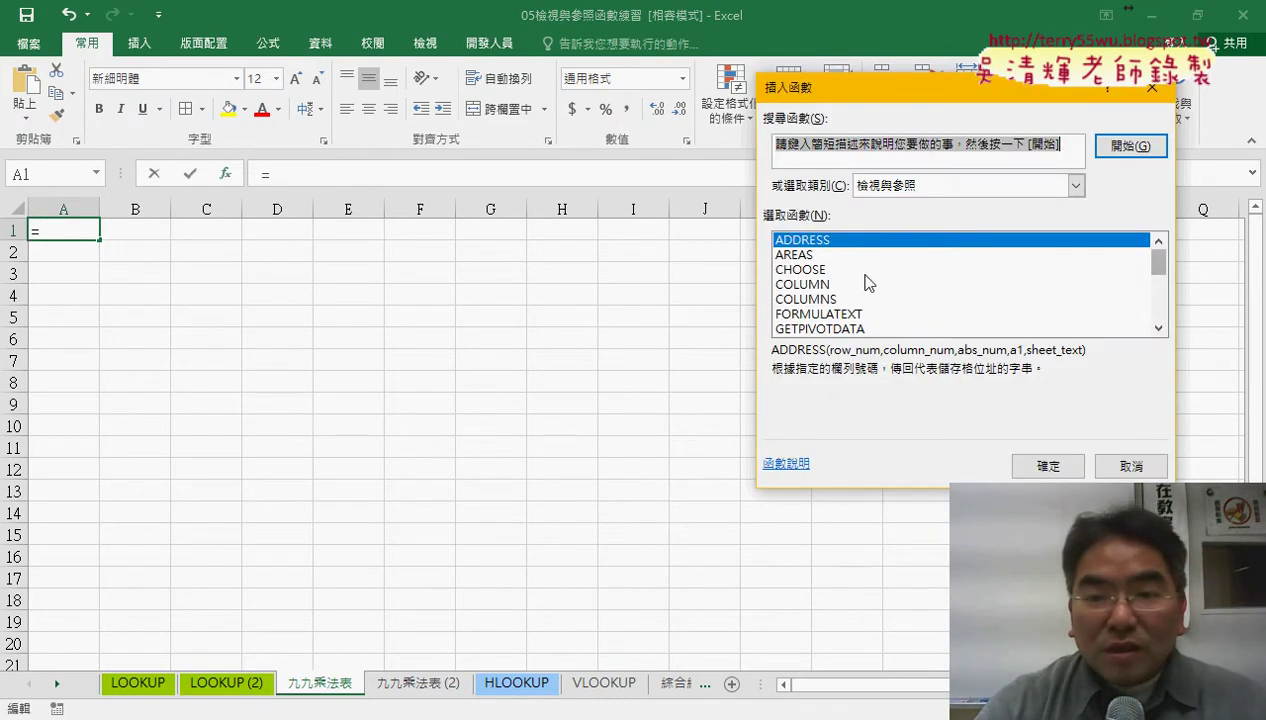
{"action": "left_click", "coordinate": [831, 285]}
{"action": "left_click", "coordinate": [1033, 468]}
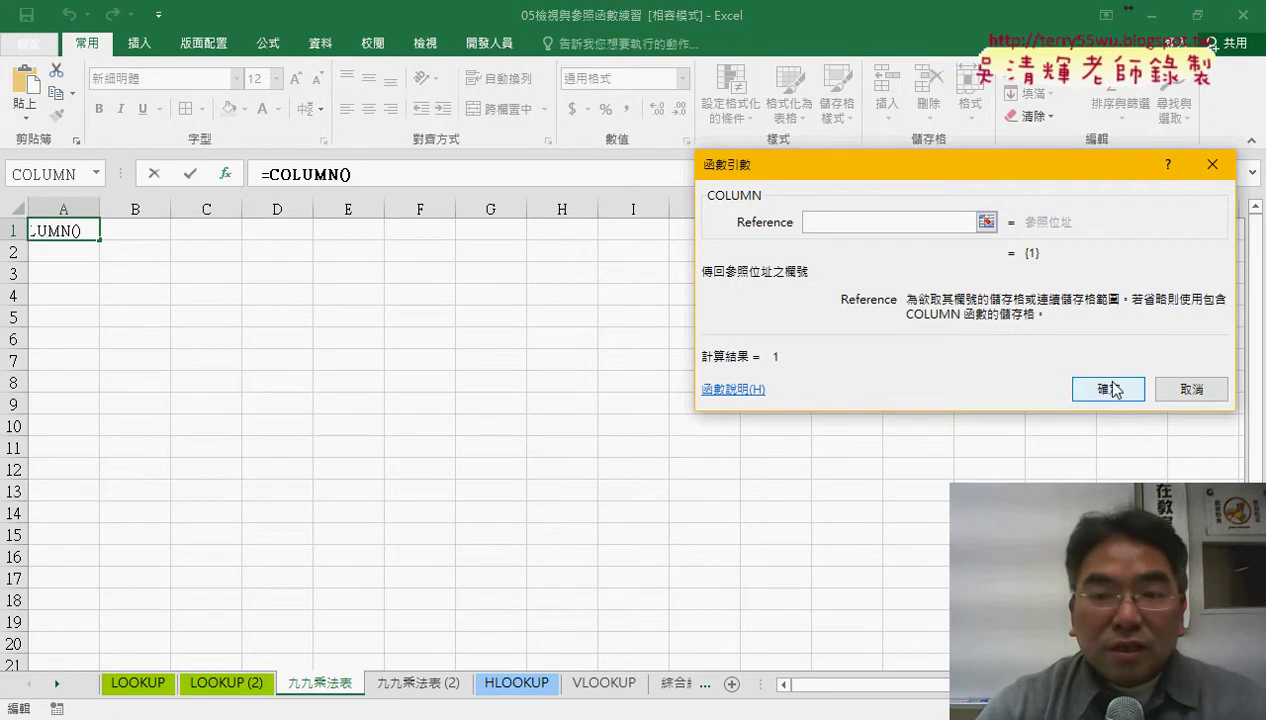
{"action": "left_click", "coordinate": [1115, 388]}
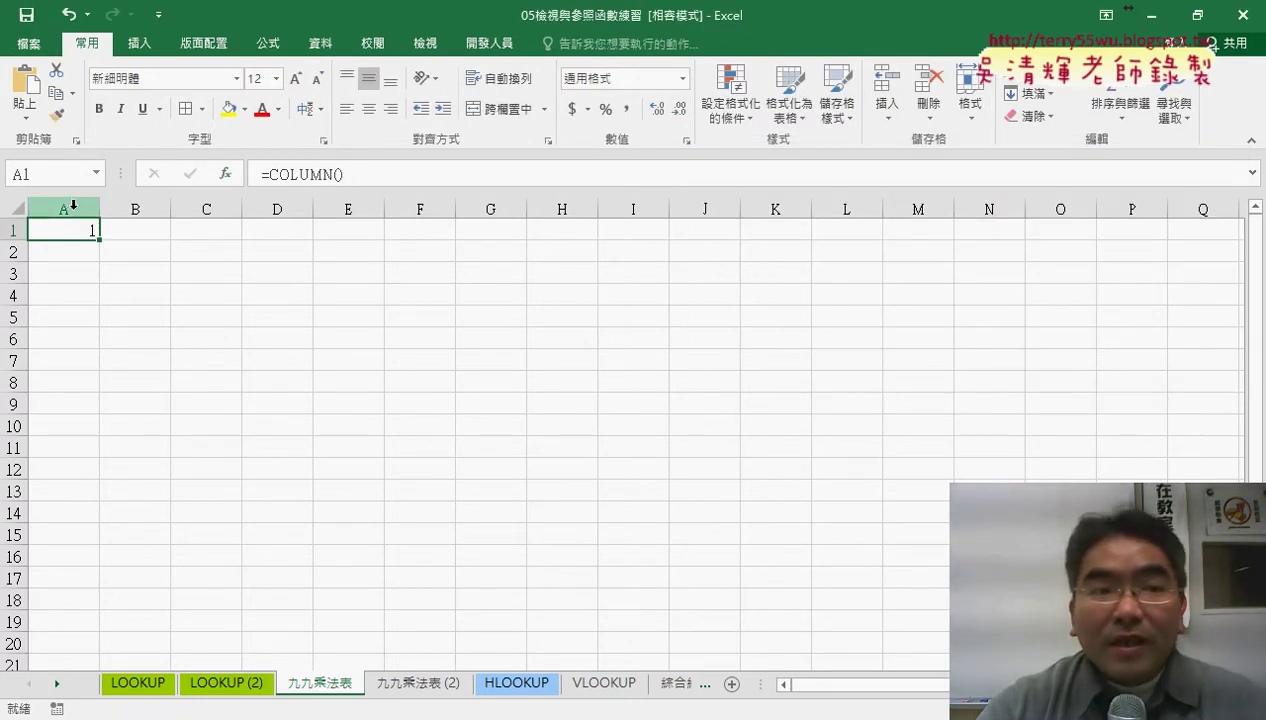
Step: Extend A1's formula to =COLUMN()&"X"&ROW() so it shows 1X1
{"action": "left_click", "coordinate": [378, 178]}
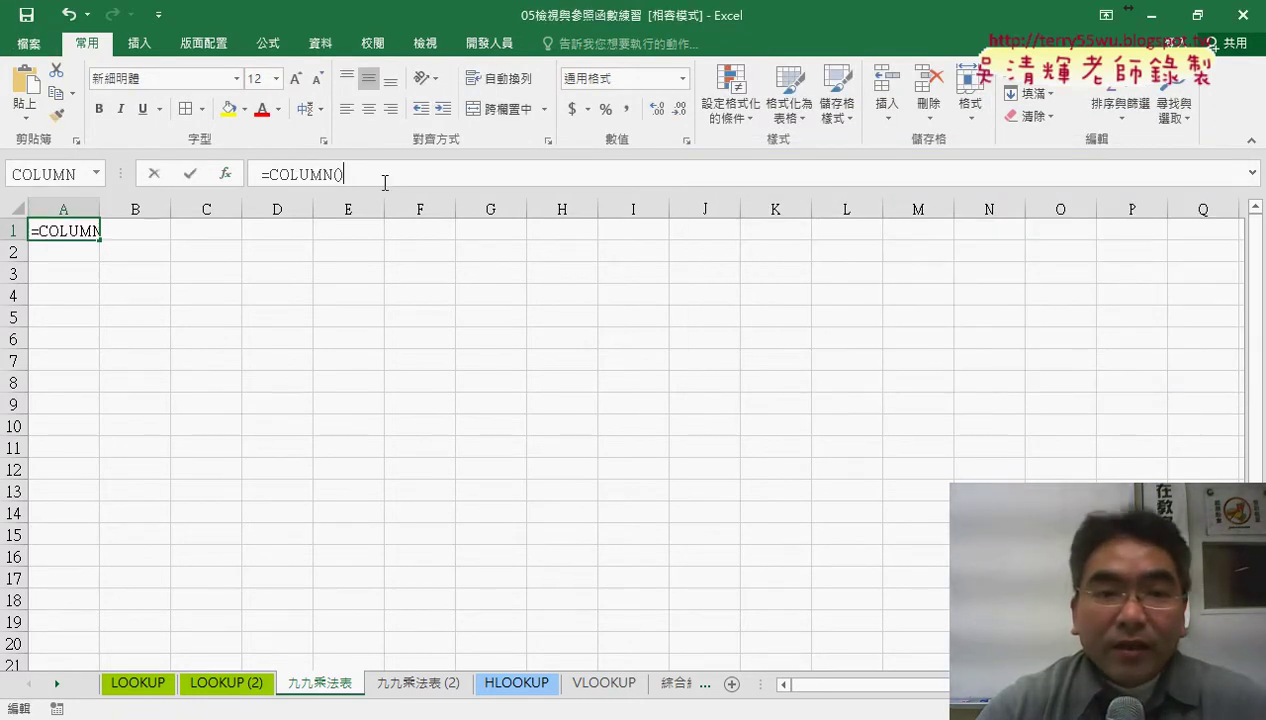
{"action": "type", "text": "&"}
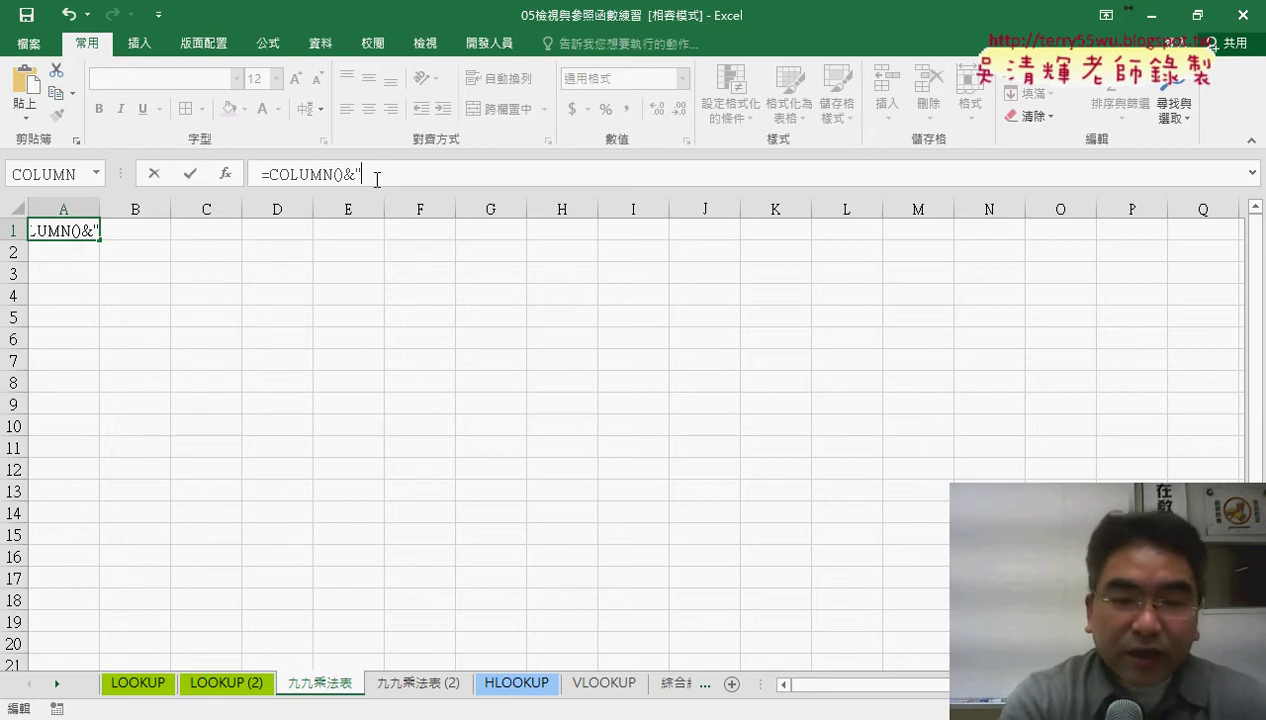
{"action": "type", "text": "X\""}
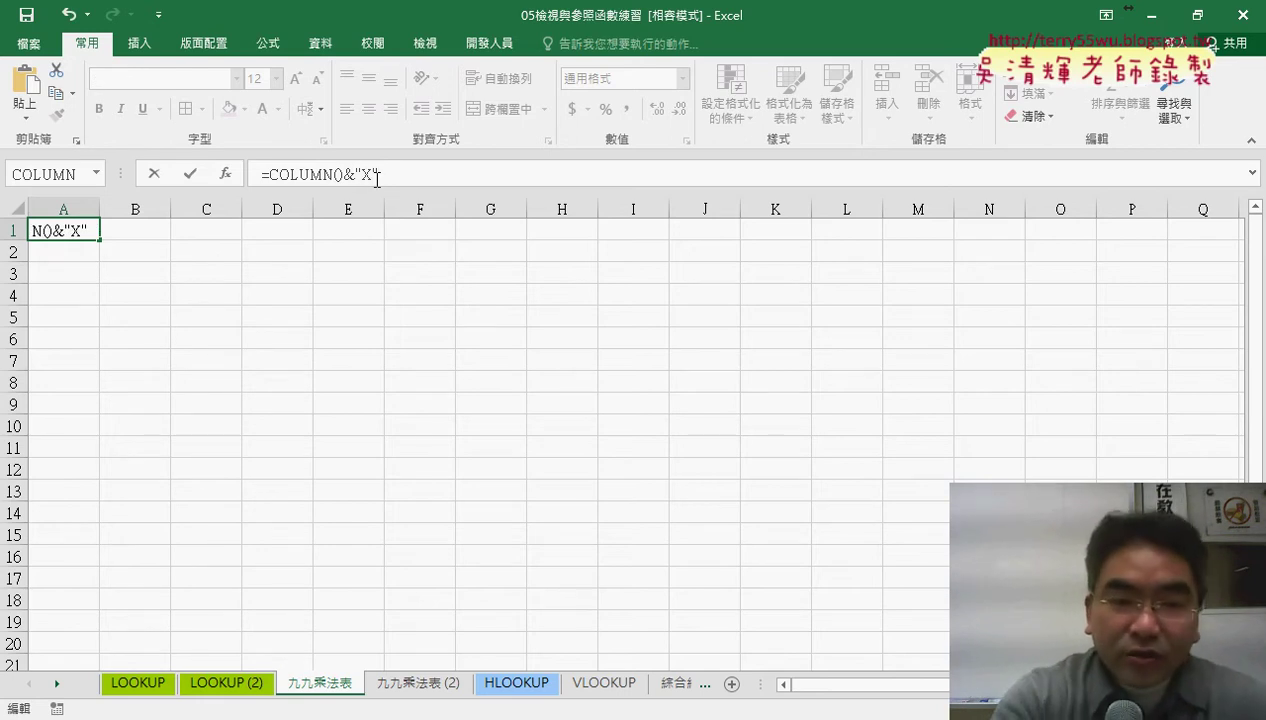
{"action": "type", "text": "ㄜ"}
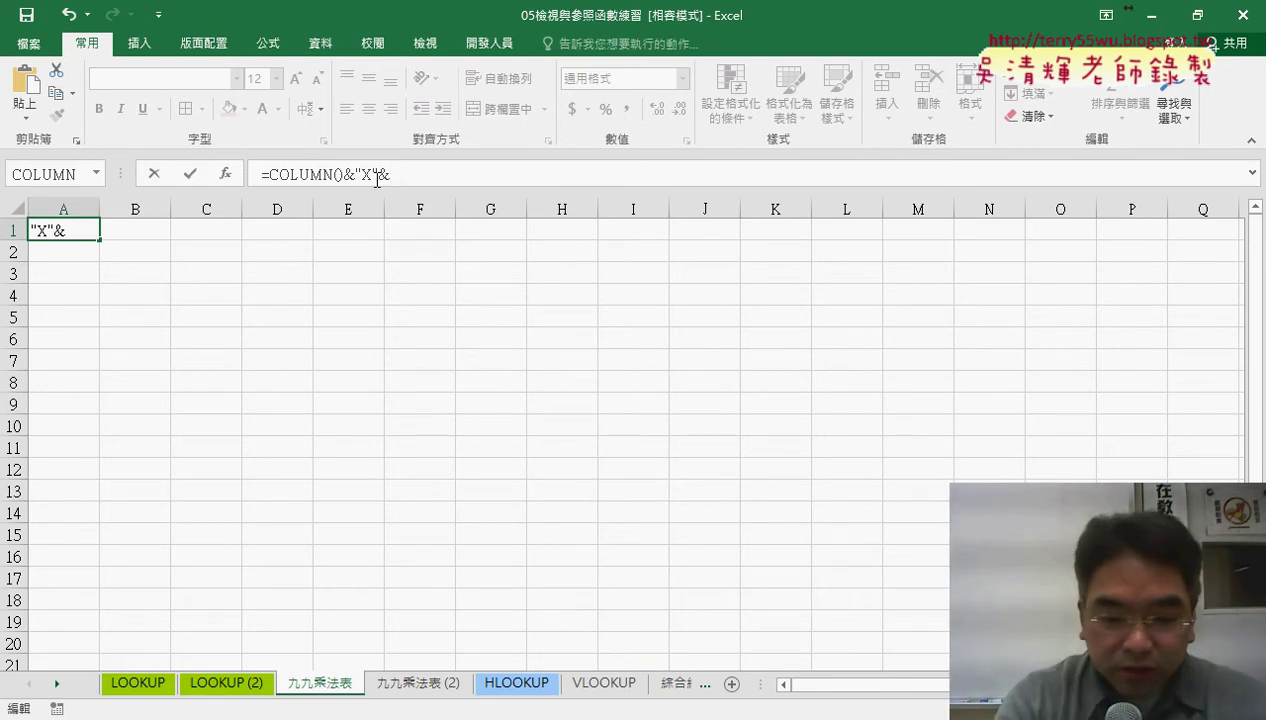
{"action": "type", "text": "row"}
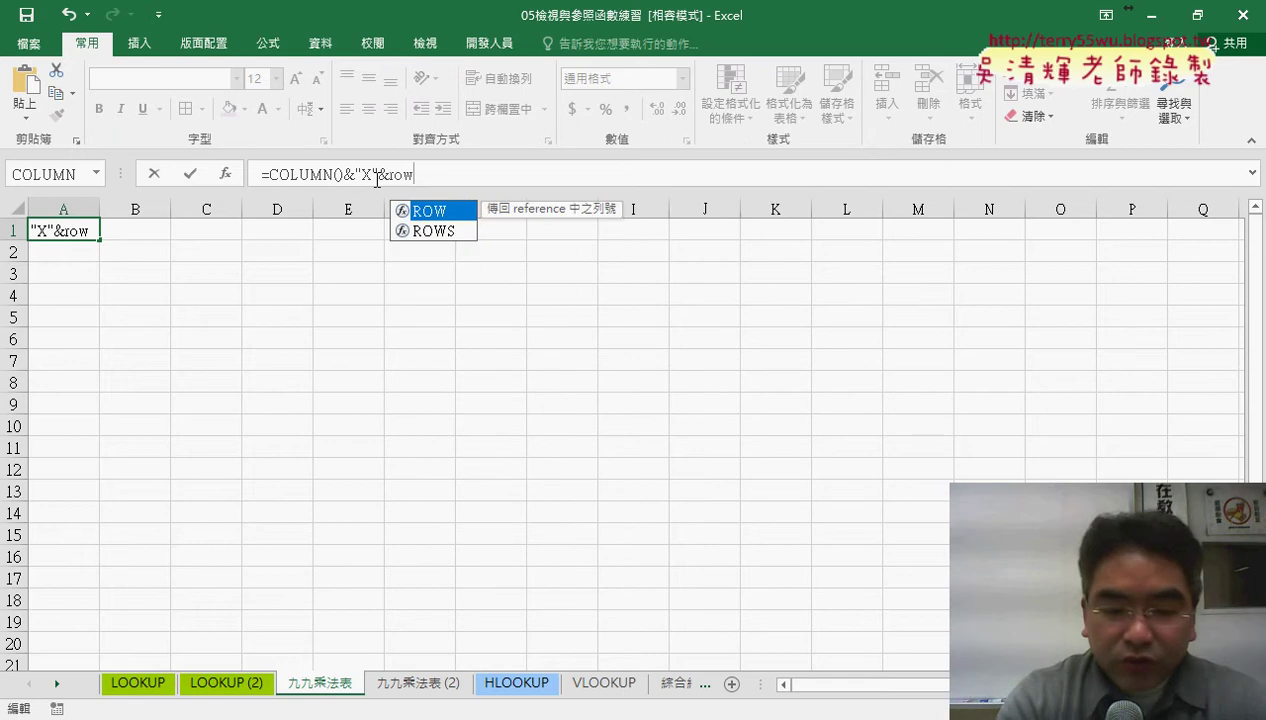
{"action": "type", "text": "()"}
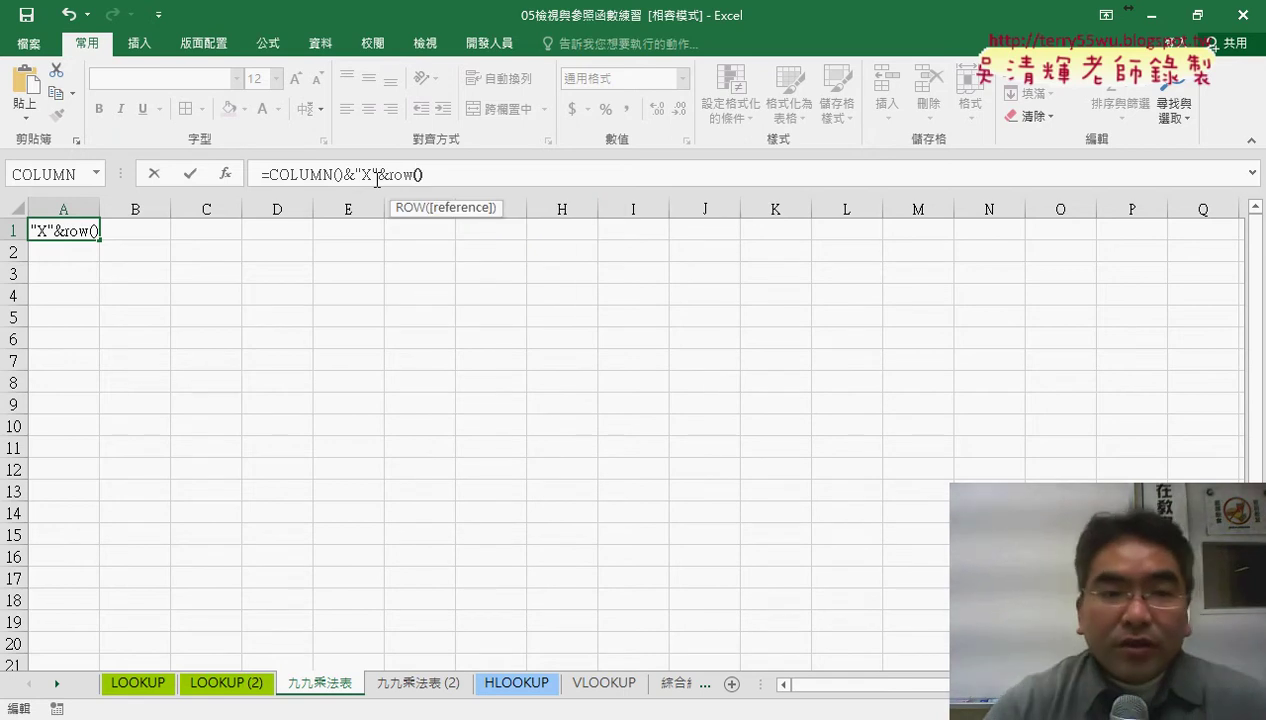
{"action": "left_click", "coordinate": [191, 174]}
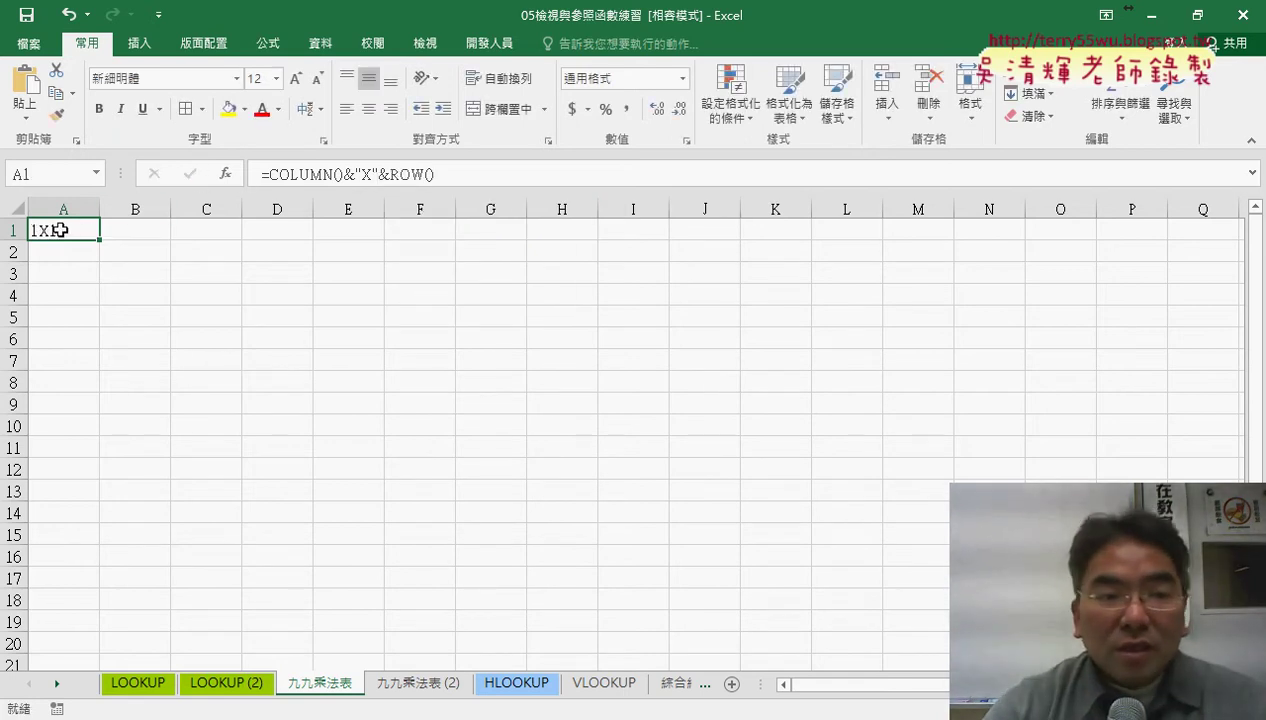
Step: Append &"="&COLUMN()*ROW() to A1's formula so it displays 1X1=1
{"action": "left_click", "coordinate": [506, 174]}
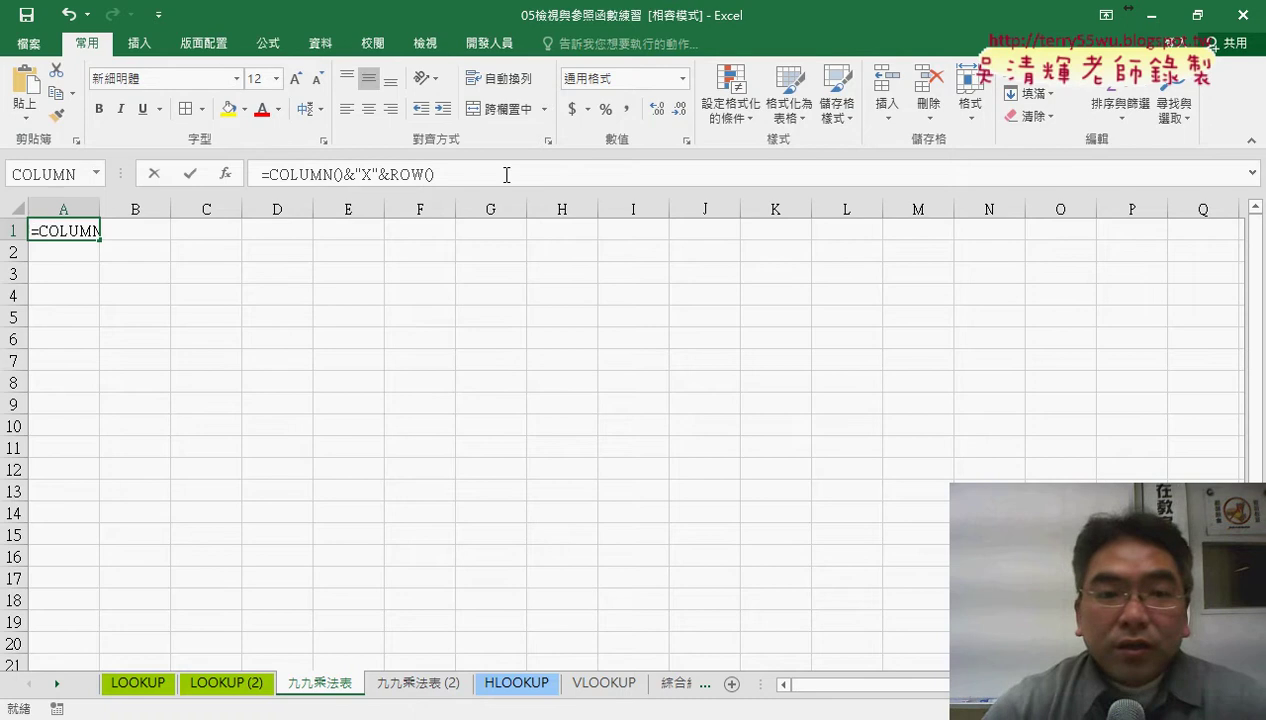
{"action": "type", "text": "&"}
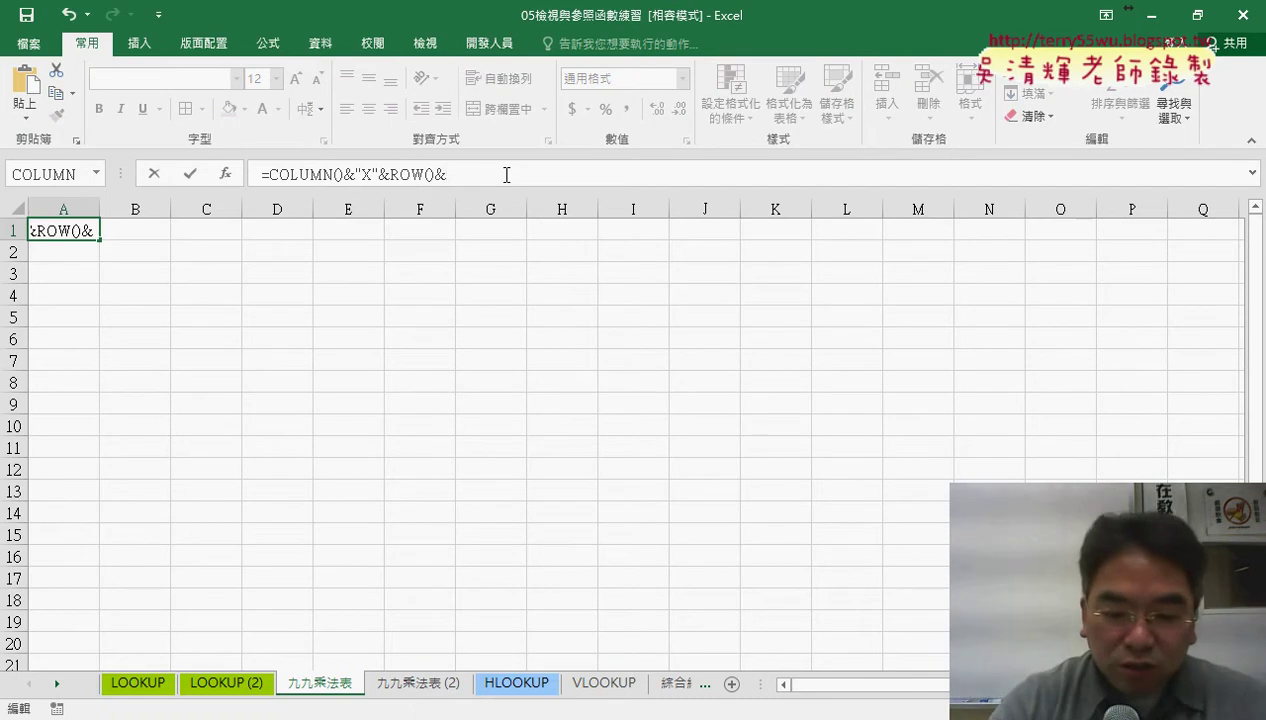
{"action": "type", "text": "\"=\""}
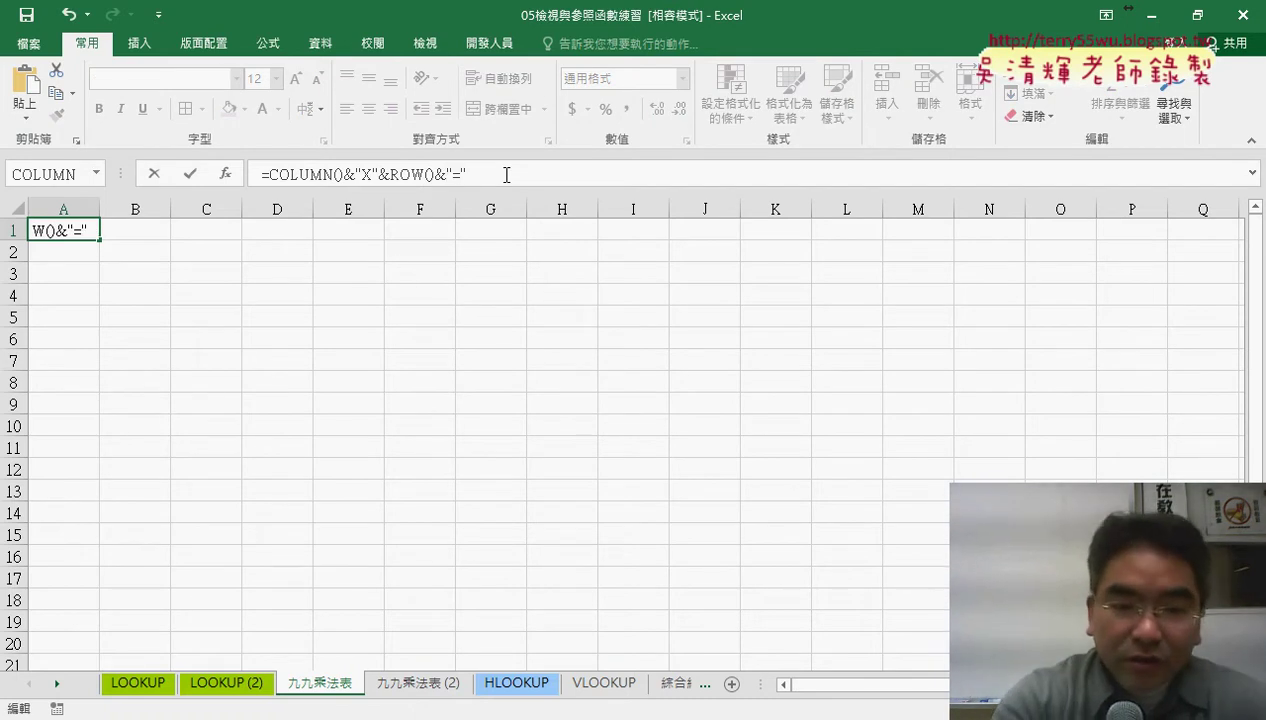
{"action": "type", "text": "&"}
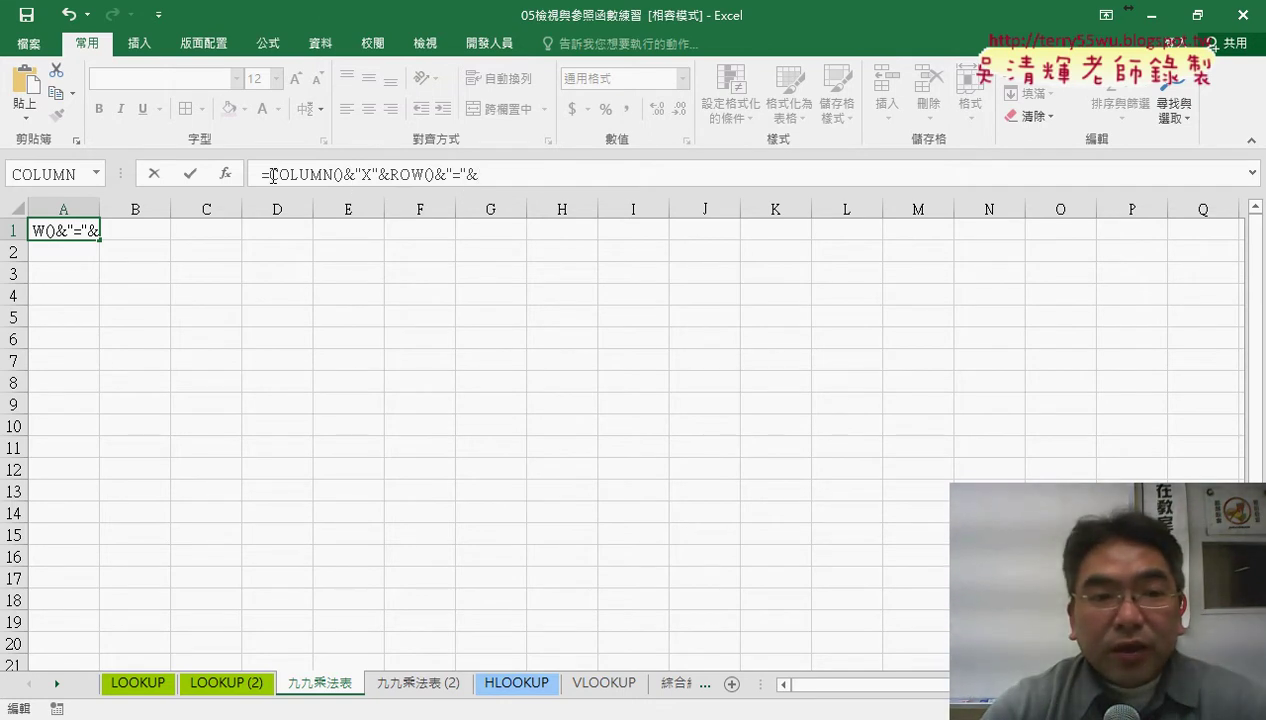
{"action": "left_click_drag", "start_coordinate": [273, 176], "coordinate": [438, 173]}
{"action": "key", "text": "ctrl+c"}
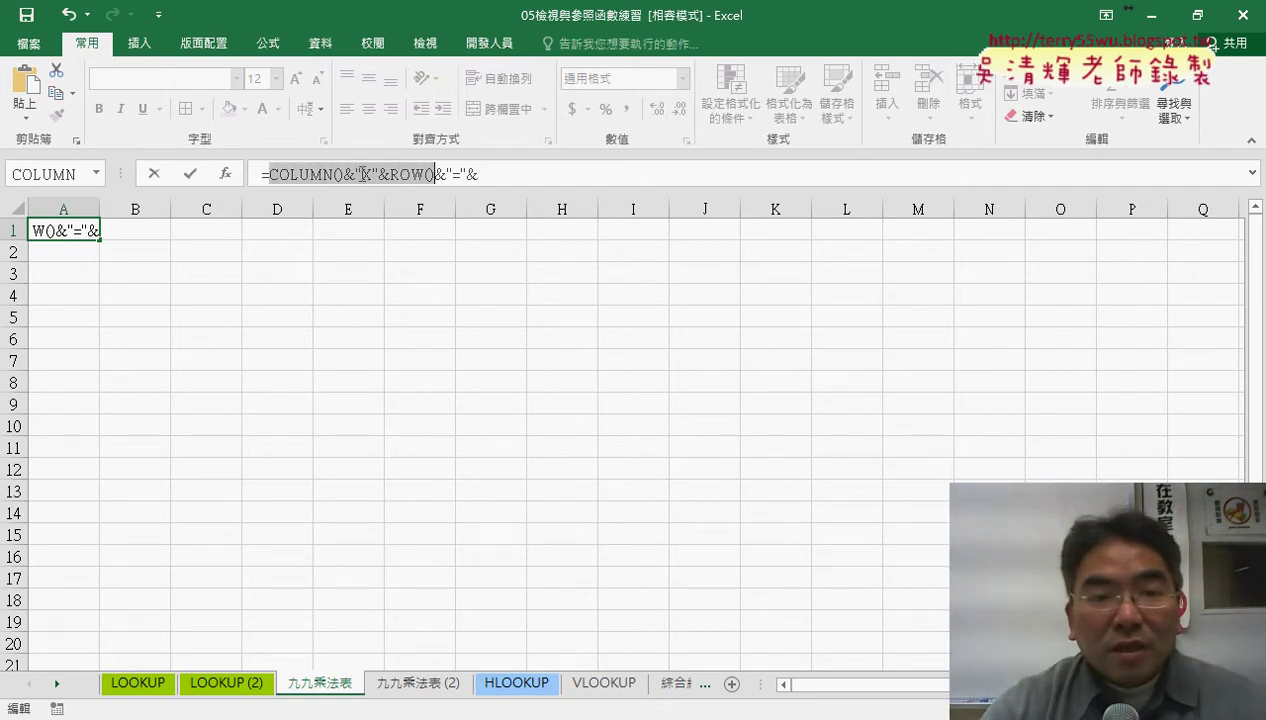
{"action": "left_click", "coordinate": [513, 176]}
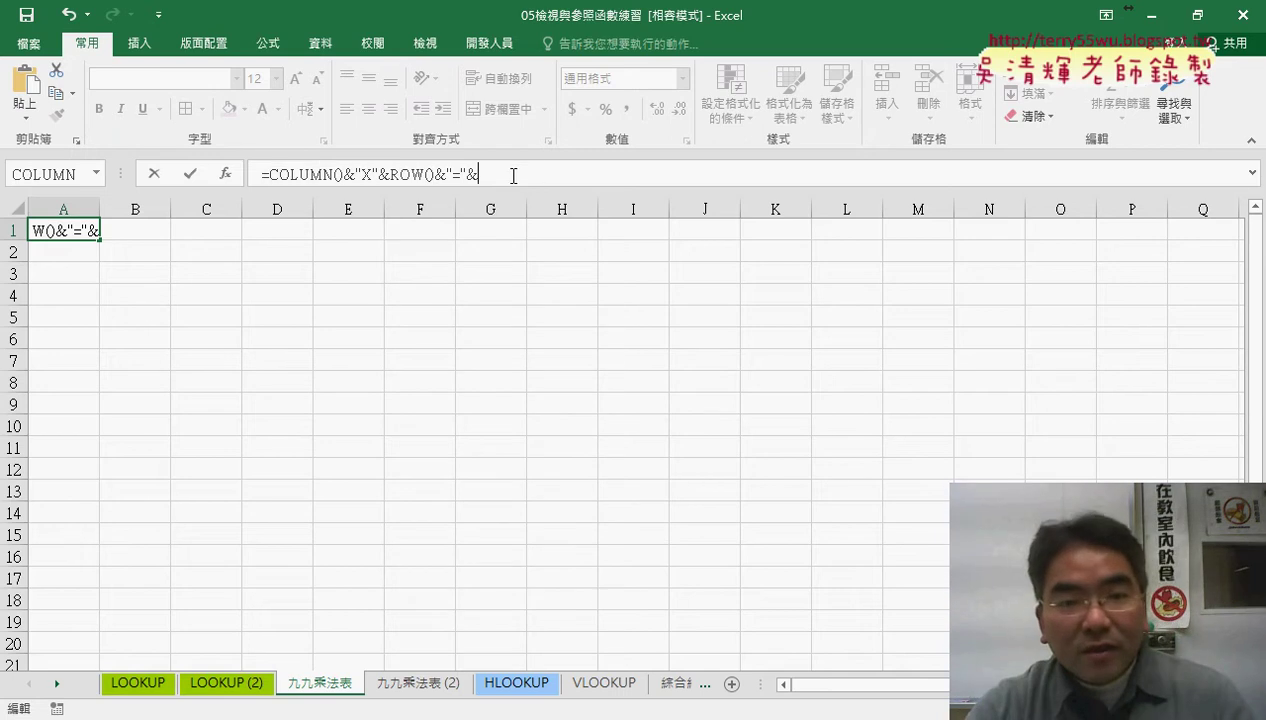
{"action": "key", "text": "ctrl+v"}
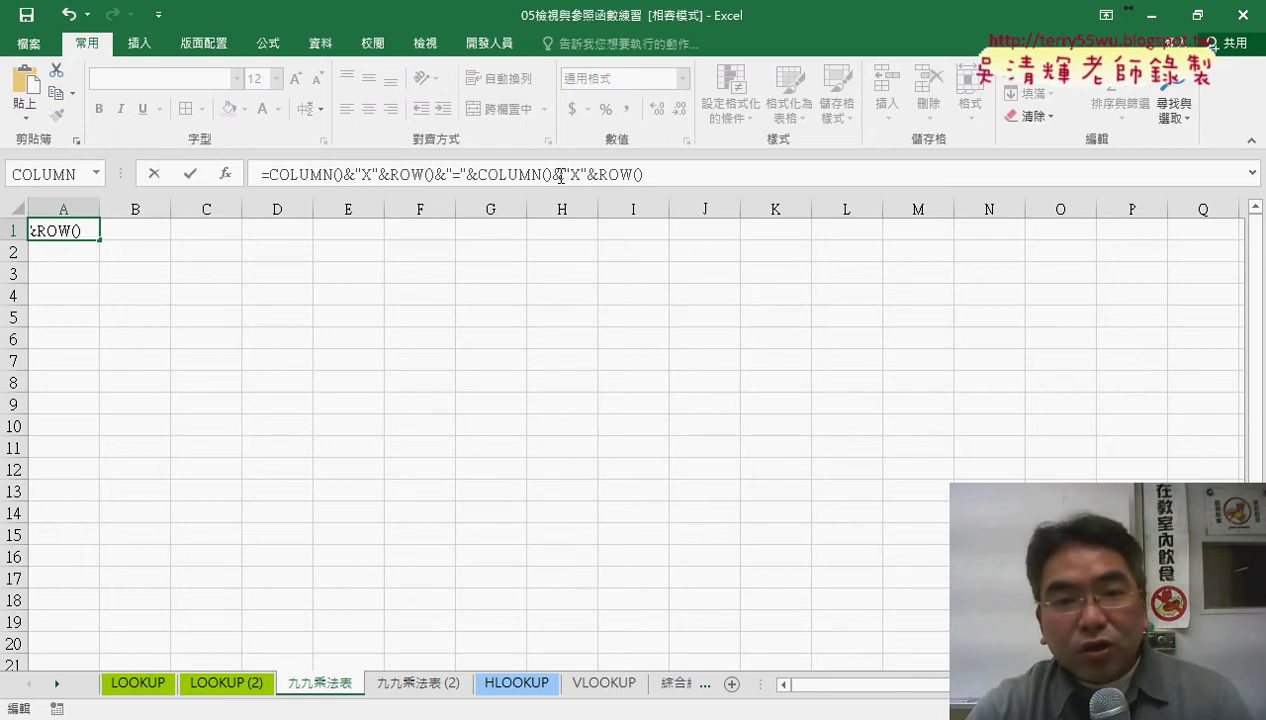
{"action": "left_click_drag", "start_coordinate": [553, 175], "coordinate": [593, 175]}
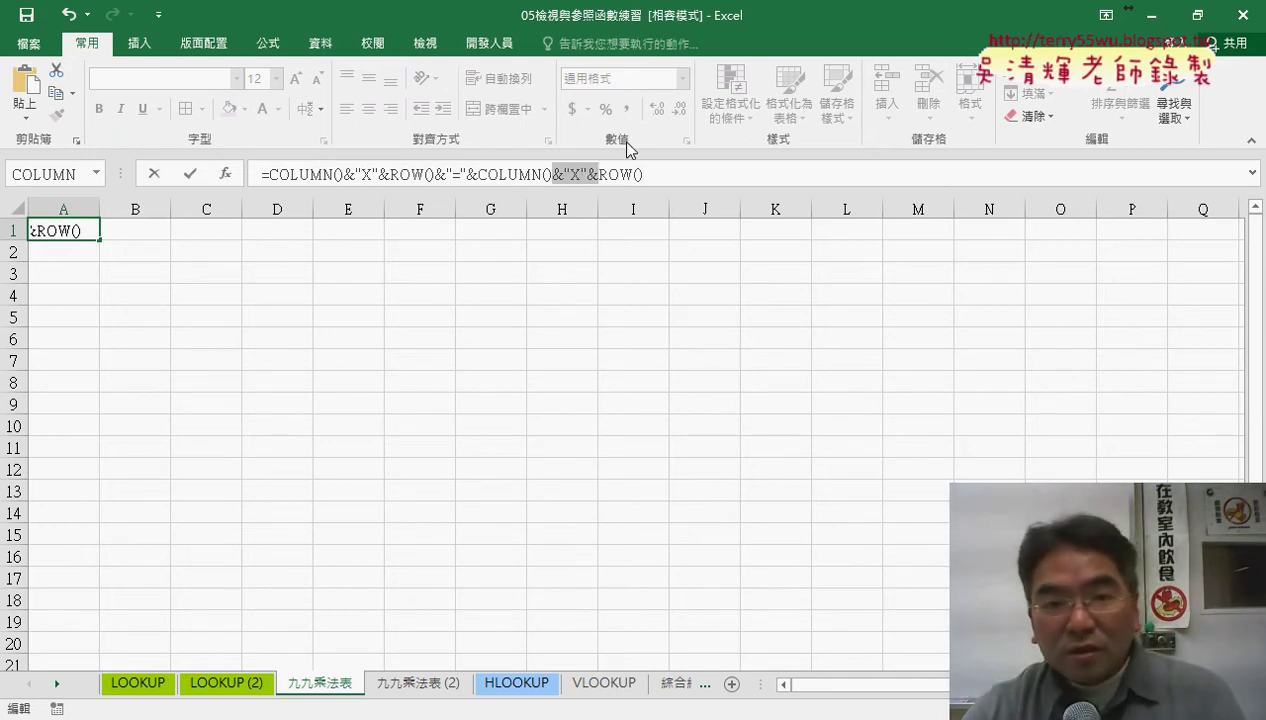
{"action": "type", "text": "*"}
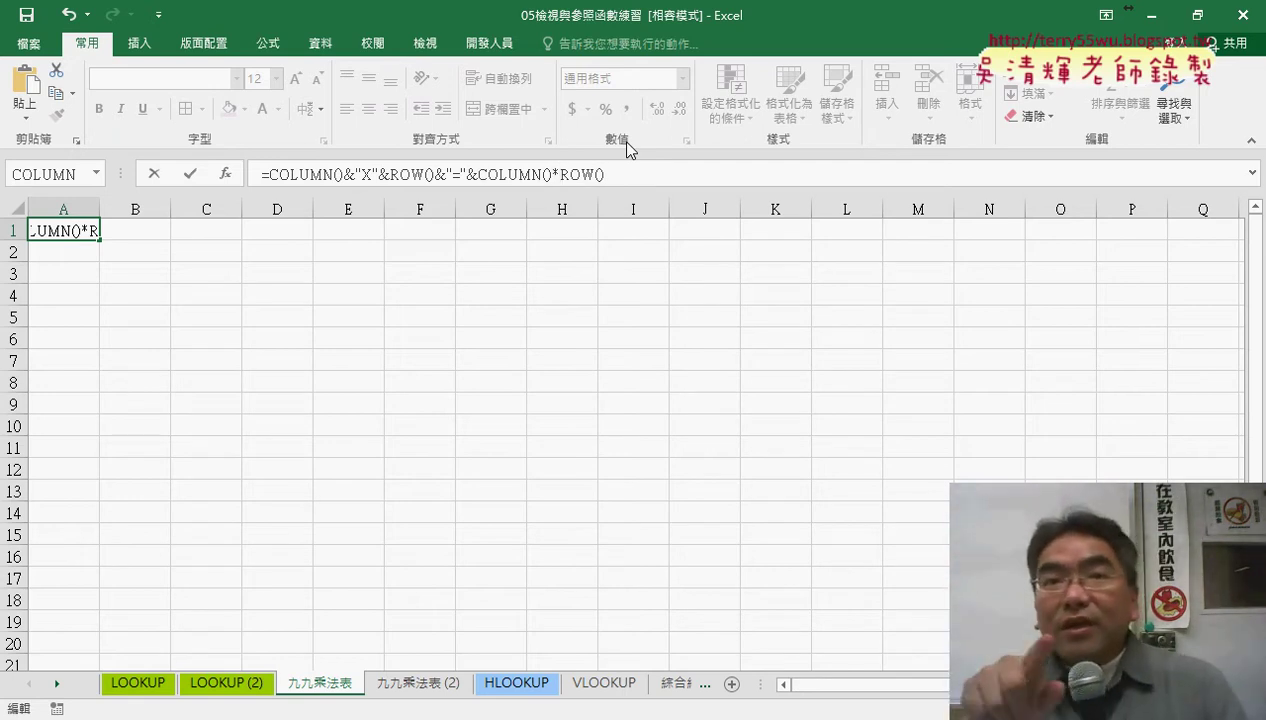
{"action": "left_click", "coordinate": [193, 174]}
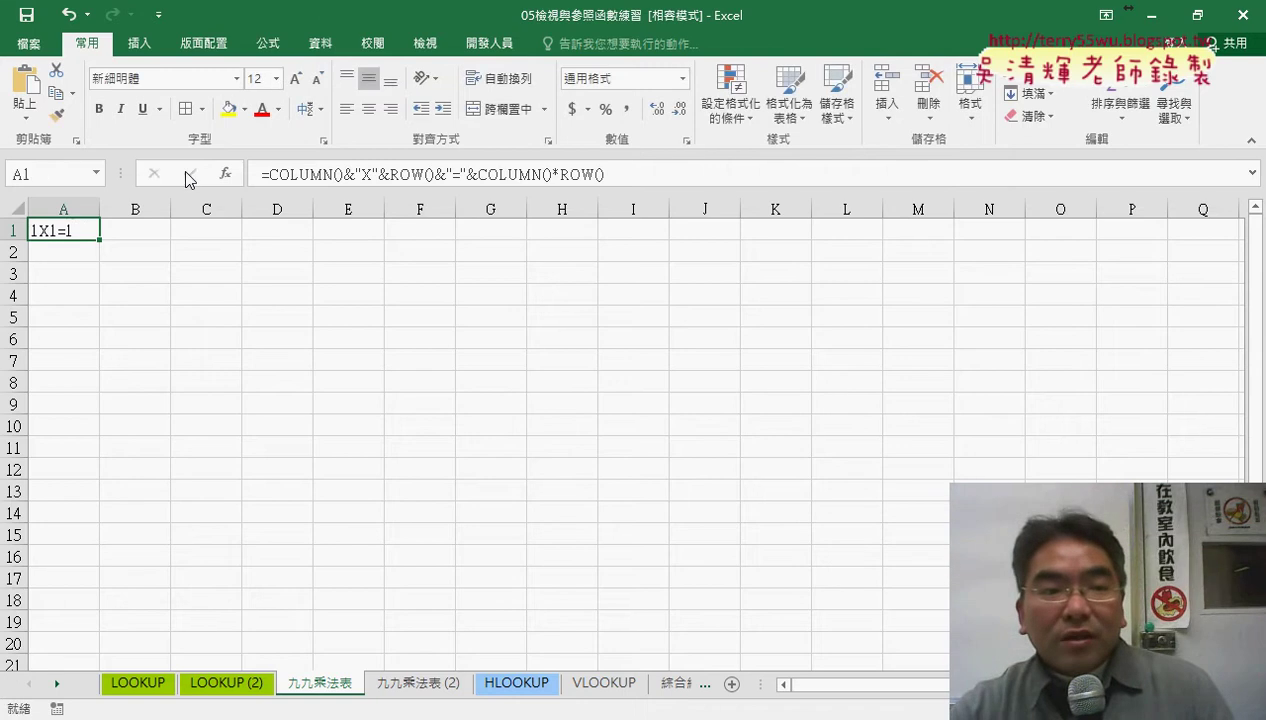
Step: Centre A1, fill the formula across A1:I9 up to 9X9=81, and switch to sheet 九九乘法表 (2)
{"action": "left_click", "coordinate": [369, 108]}
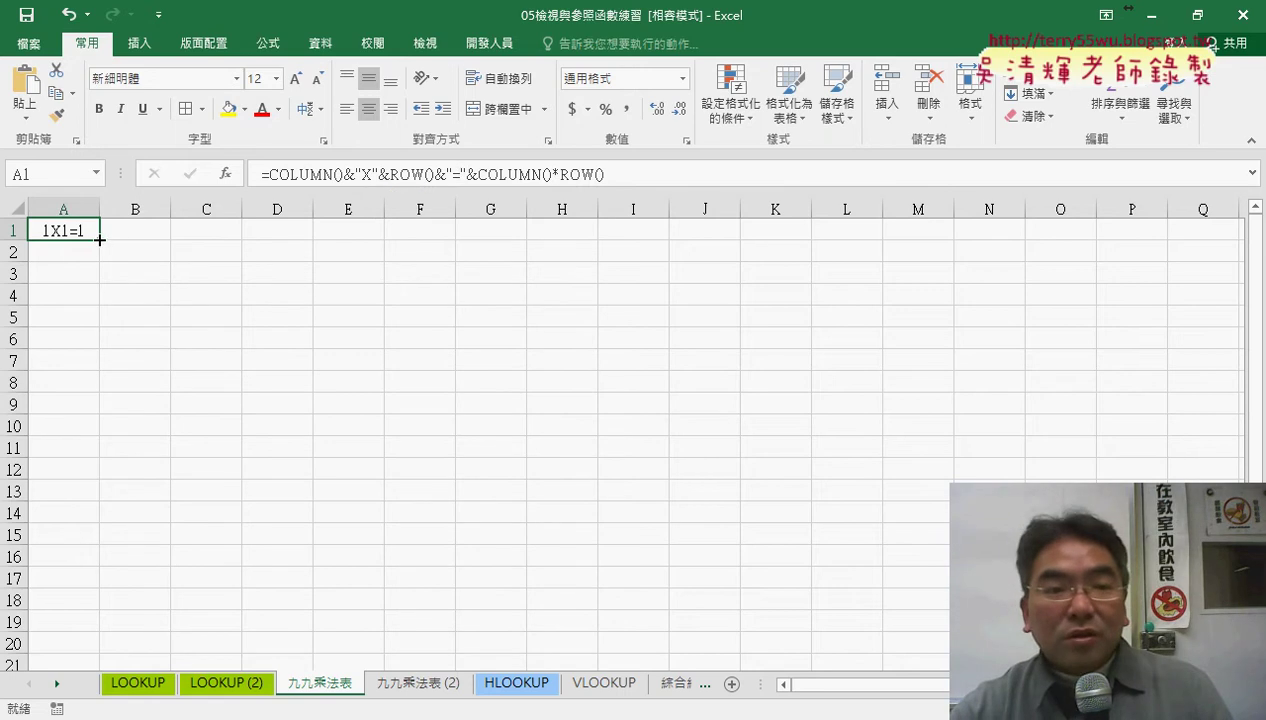
{"action": "mouse_move", "coordinate": [100, 240]}
{"action": "left_mouse_down"}
{"action": "mouse_move", "coordinate": [651, 242]}
{"action": "mouse_move", "coordinate": [659, 421]}
{"action": "left_mouse_up"}
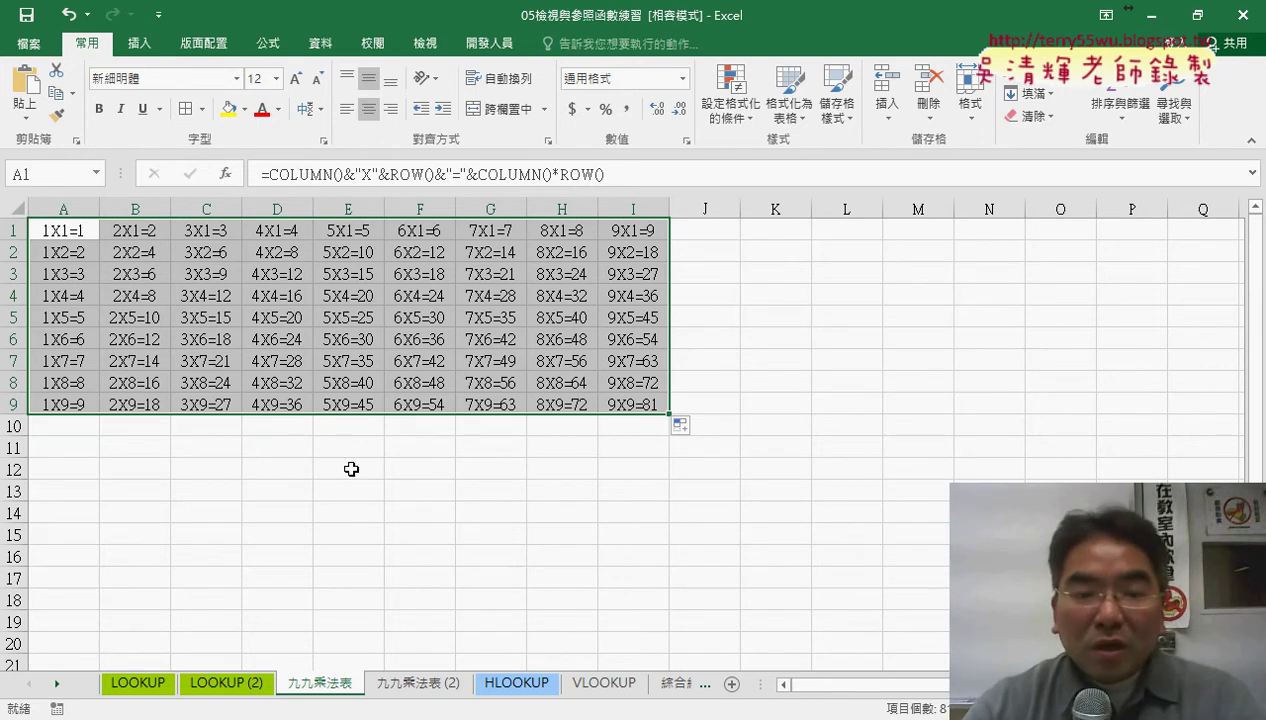
{"action": "left_click", "coordinate": [428, 688]}
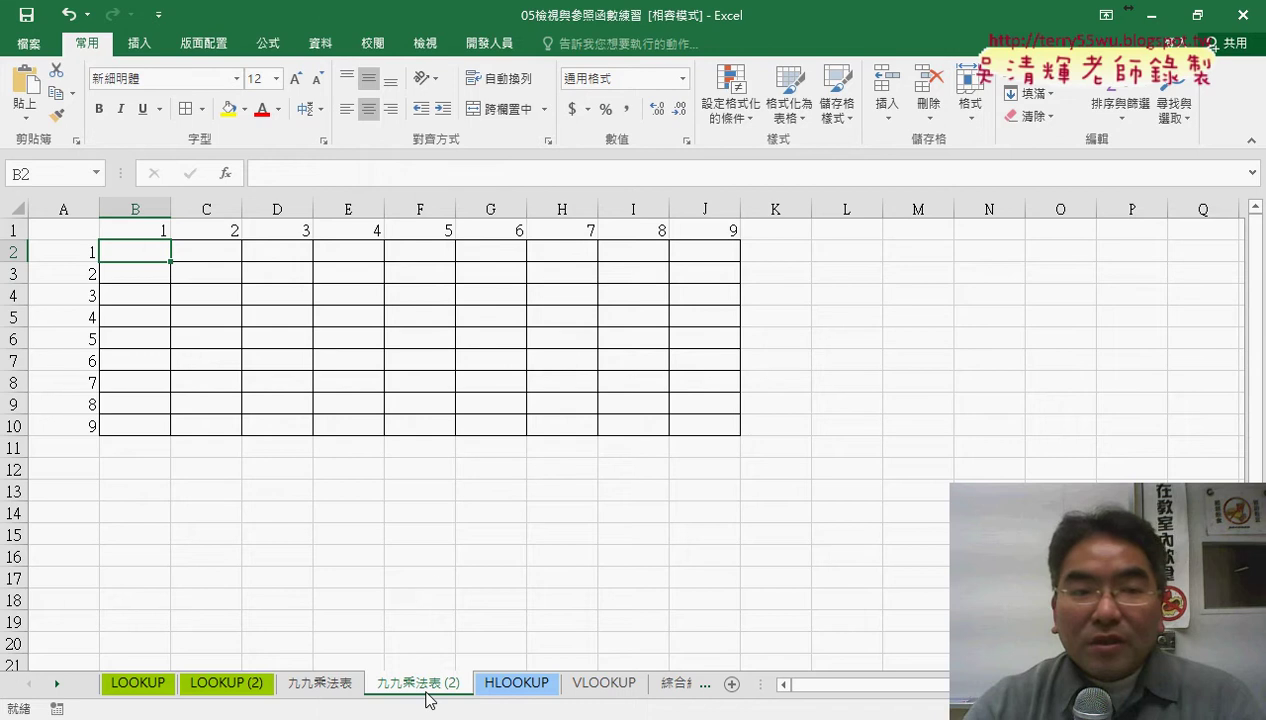
{"action": "left_click", "coordinate": [151, 228]}
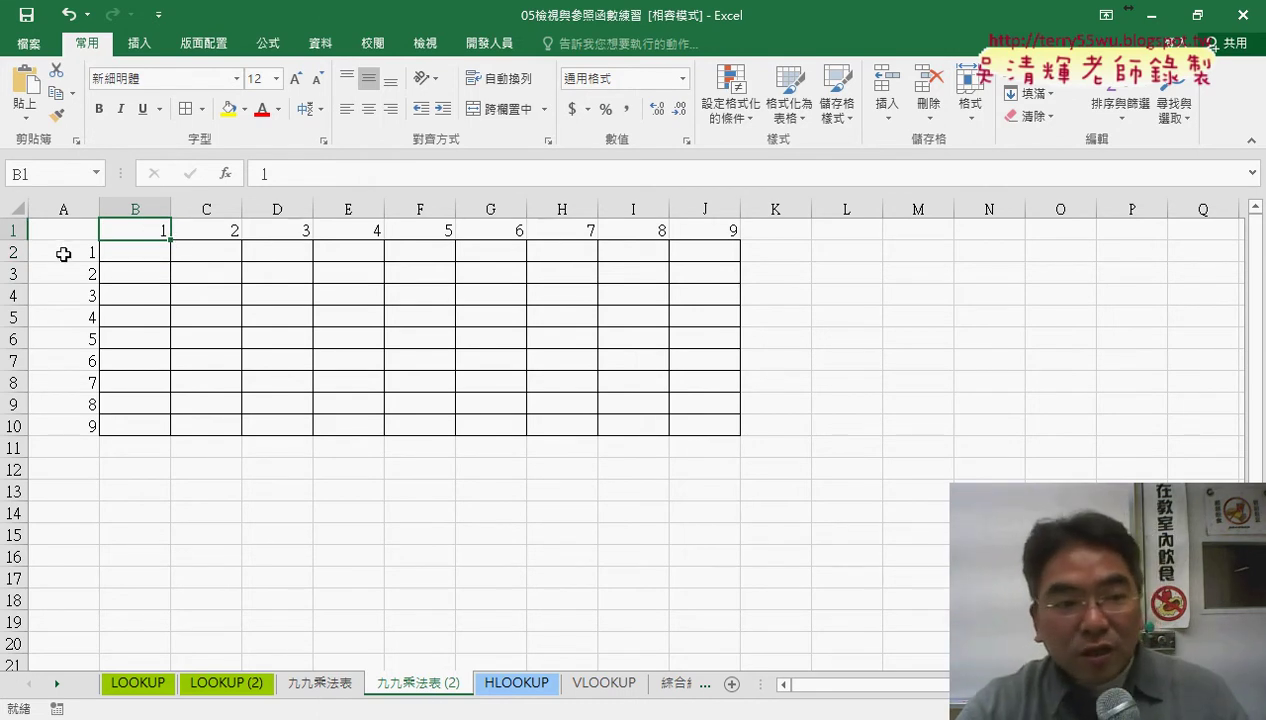
{"action": "left_click_drag", "start_coordinate": [133, 262], "coordinate": [692, 440]}
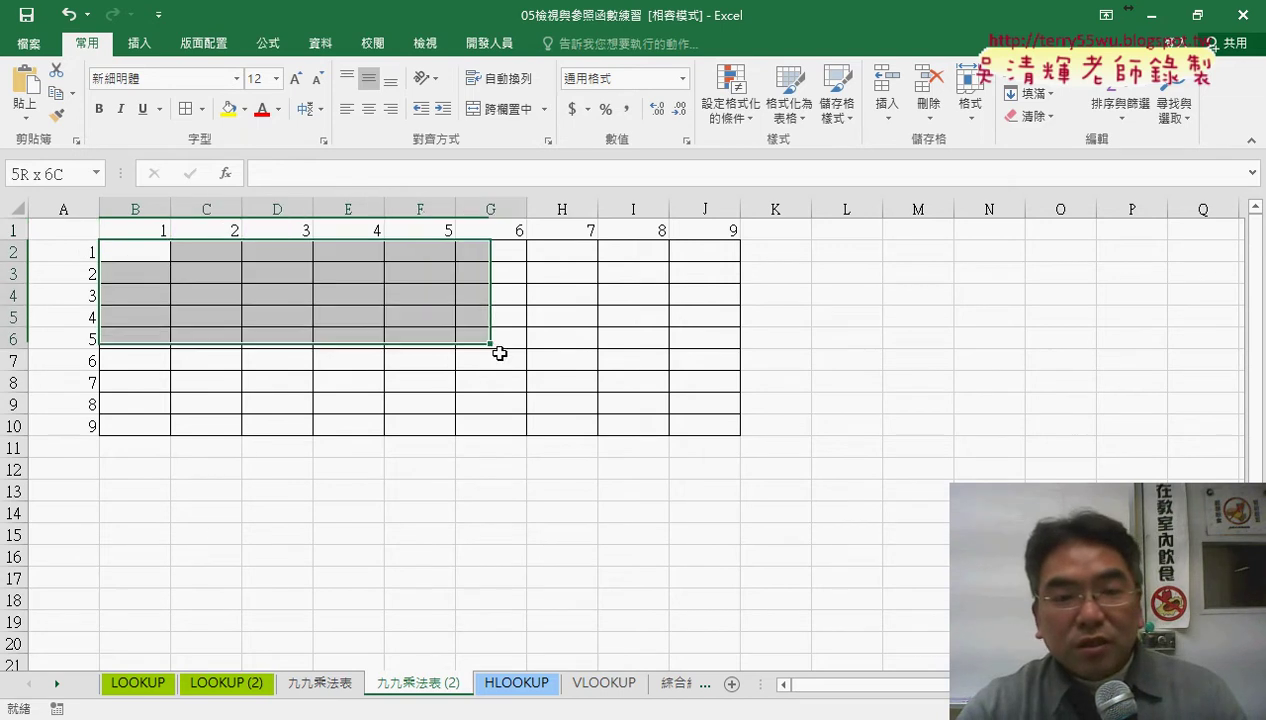
{"action": "left_click", "coordinate": [202, 109]}
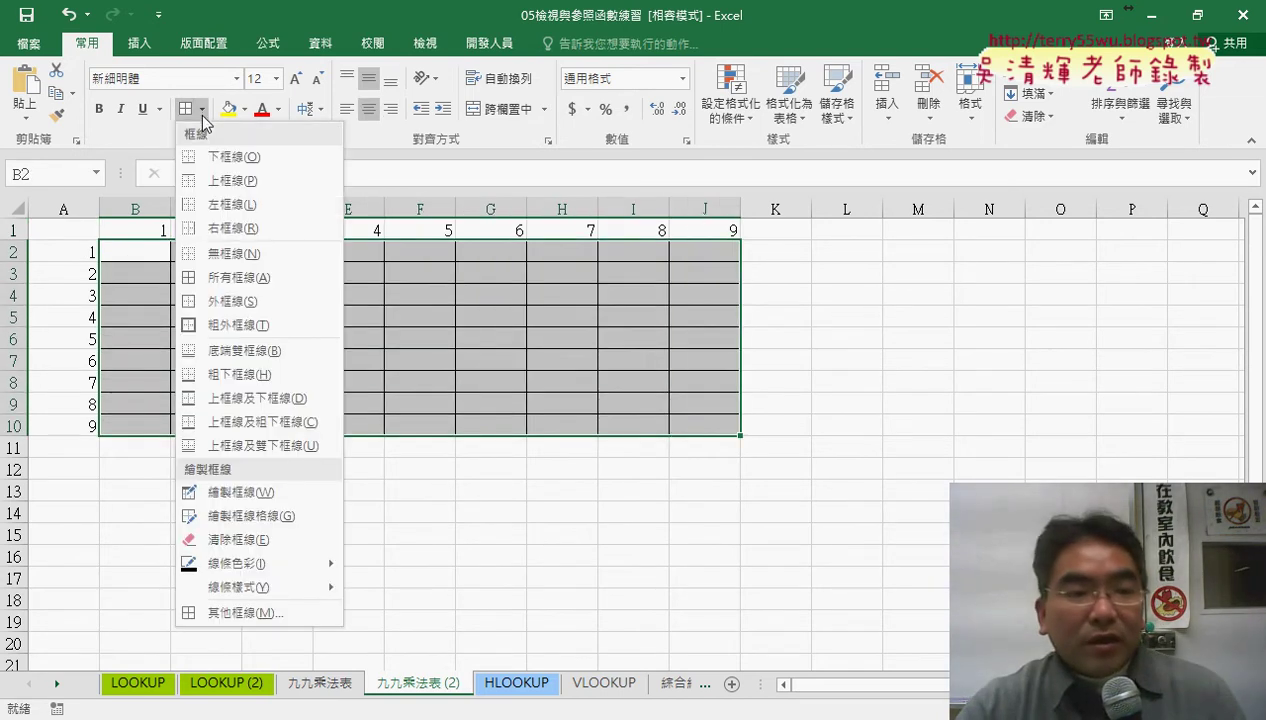
{"action": "left_click", "coordinate": [224, 287]}
{"action": "left_click", "coordinate": [155, 251]}
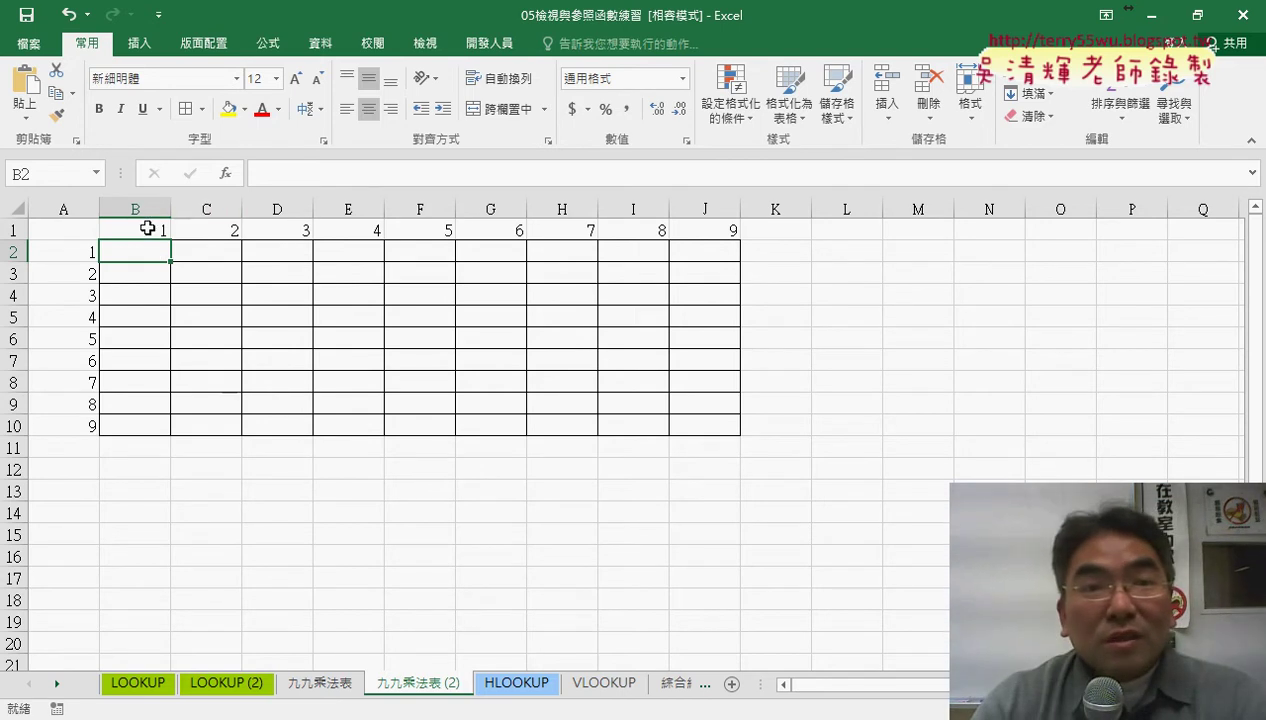
{"action": "left_click", "coordinate": [263, 175]}
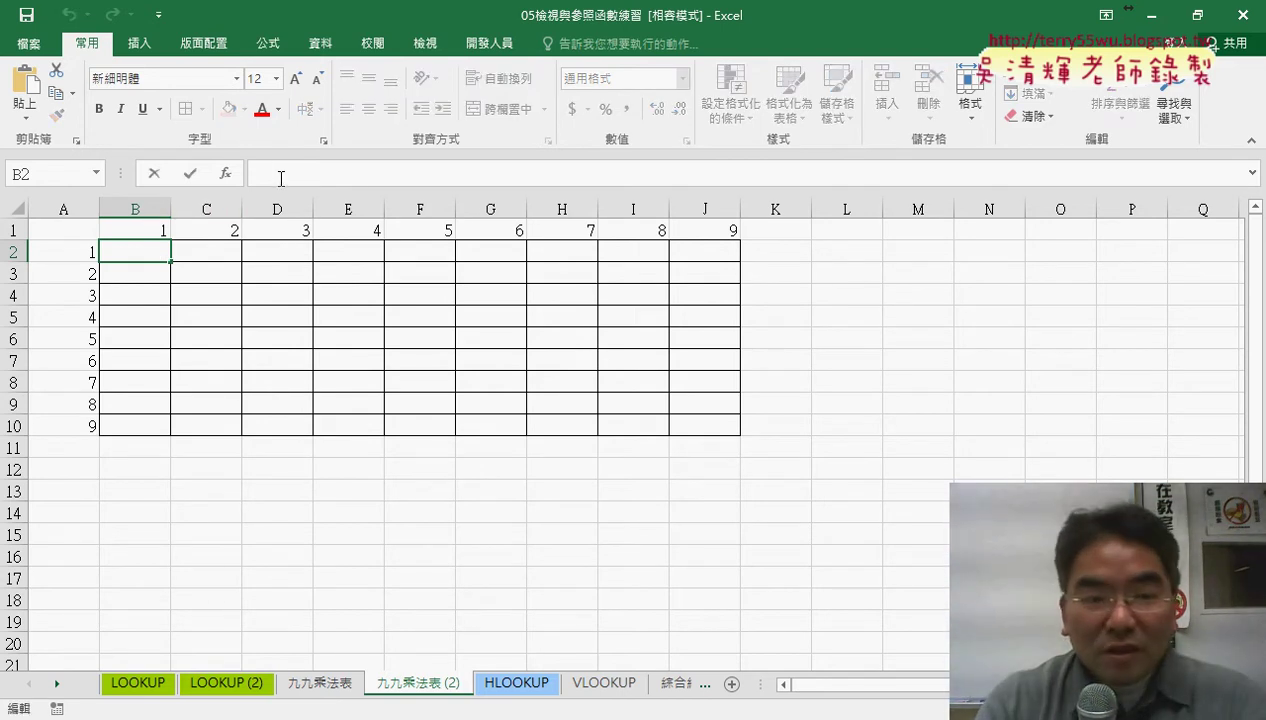
Step: Type =B1&"X"&A2&"="& into cell B2
{"action": "type", "text": "="}
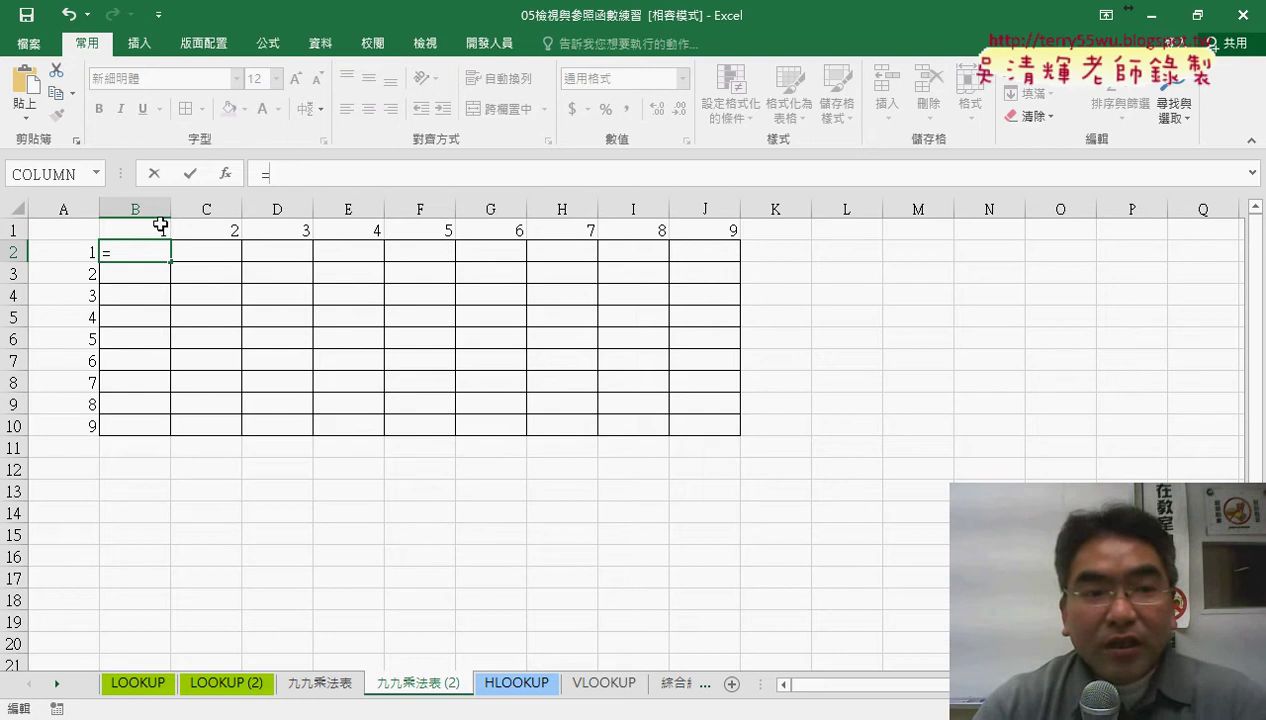
{"action": "left_click", "coordinate": [150, 230]}
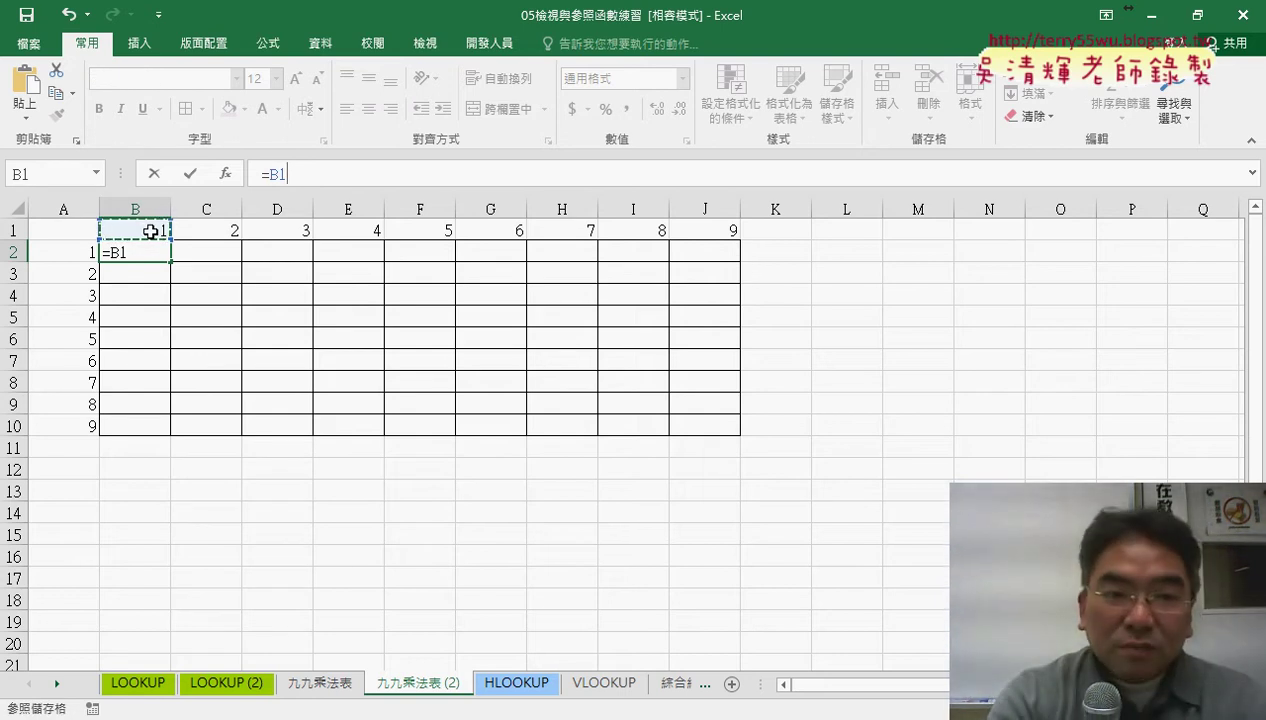
{"action": "type", "text": "&\""}
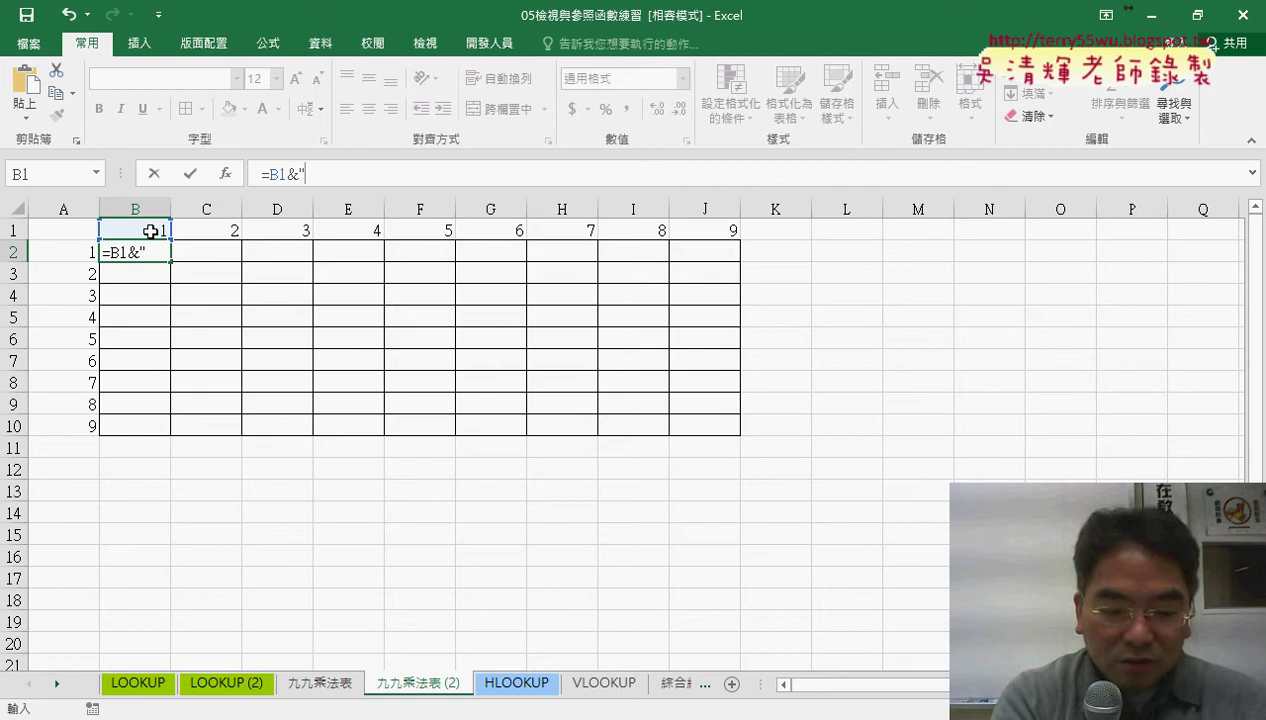
{"action": "type", "text": "X\""}
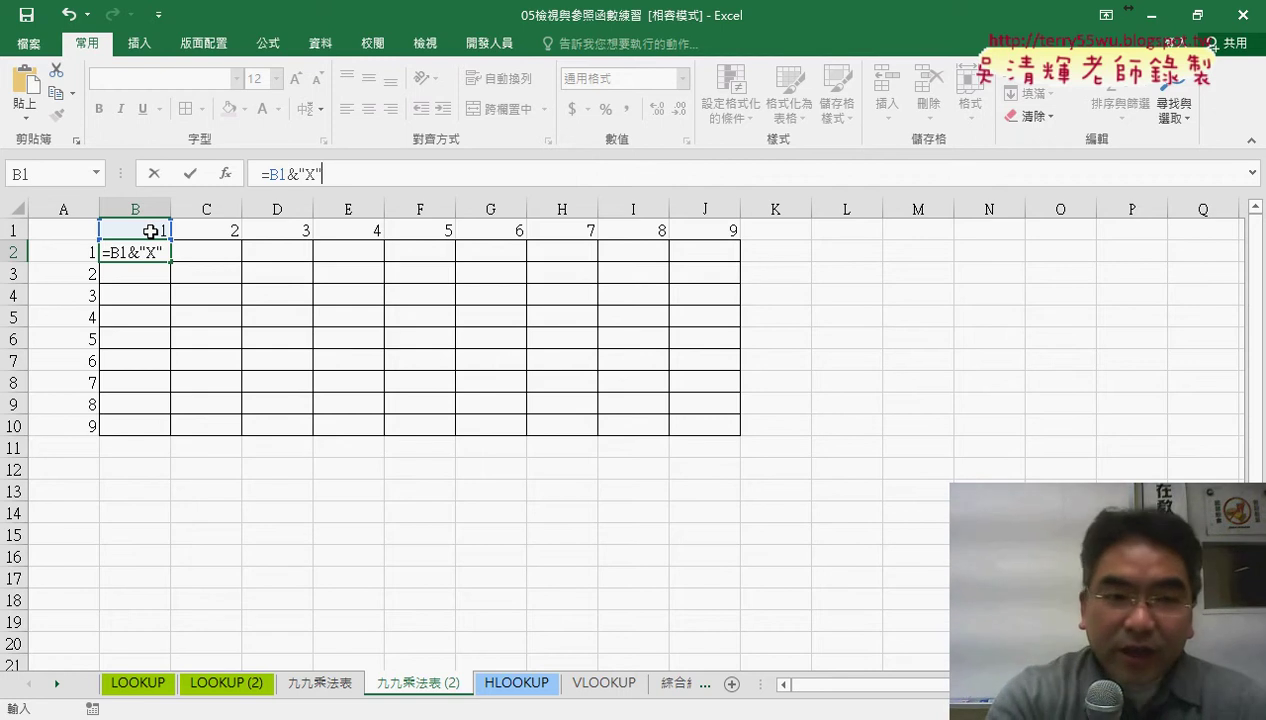
{"action": "type", "text": "&"}
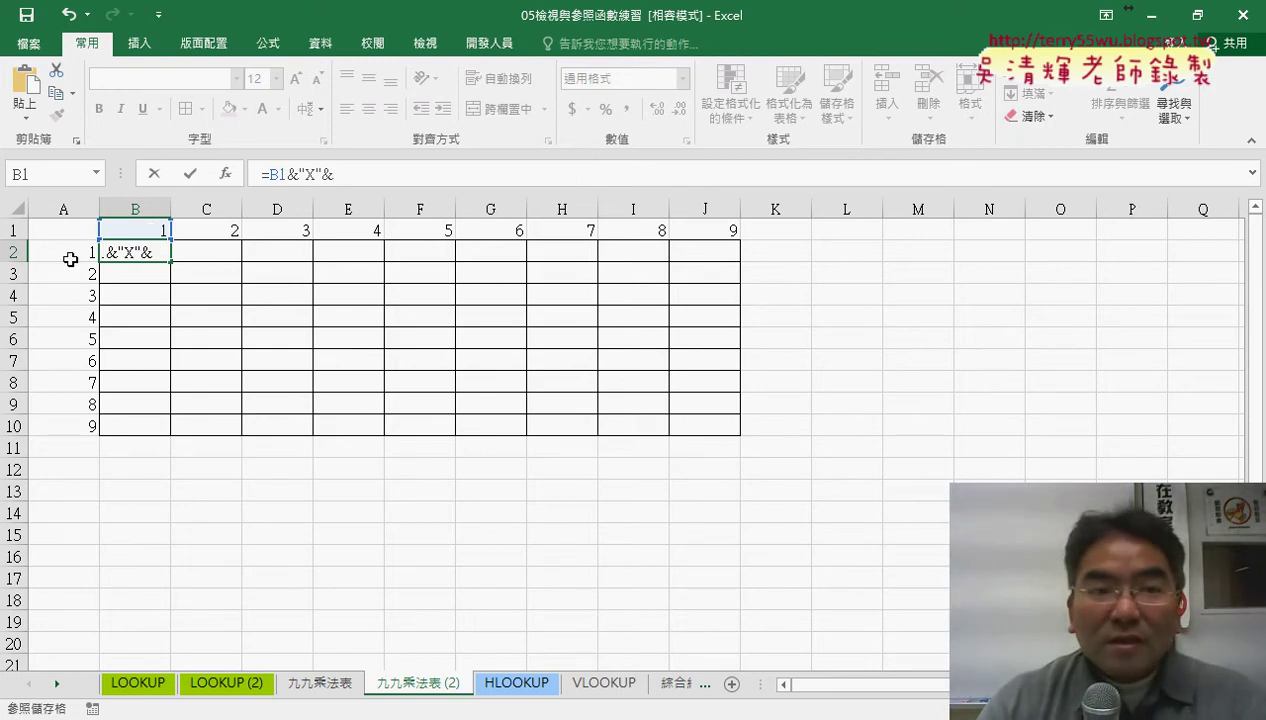
{"action": "left_click", "coordinate": [70, 259]}
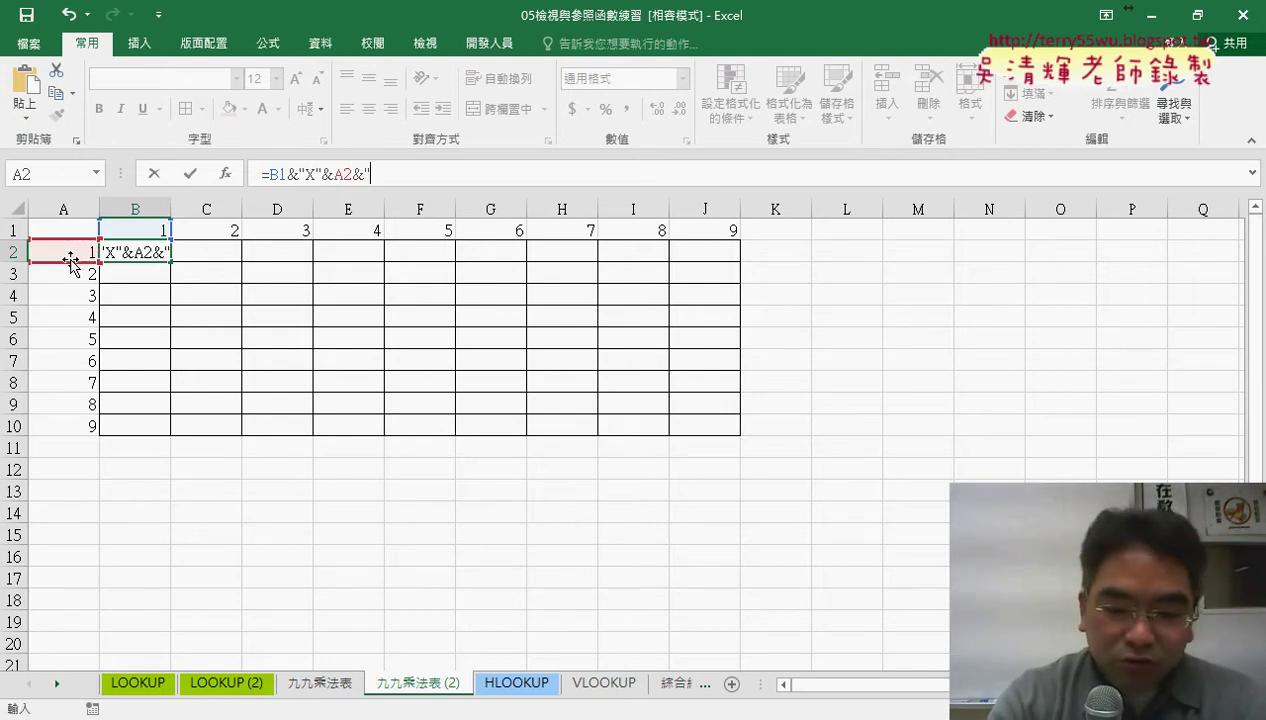
{"action": "type", "text": "\"=\""}
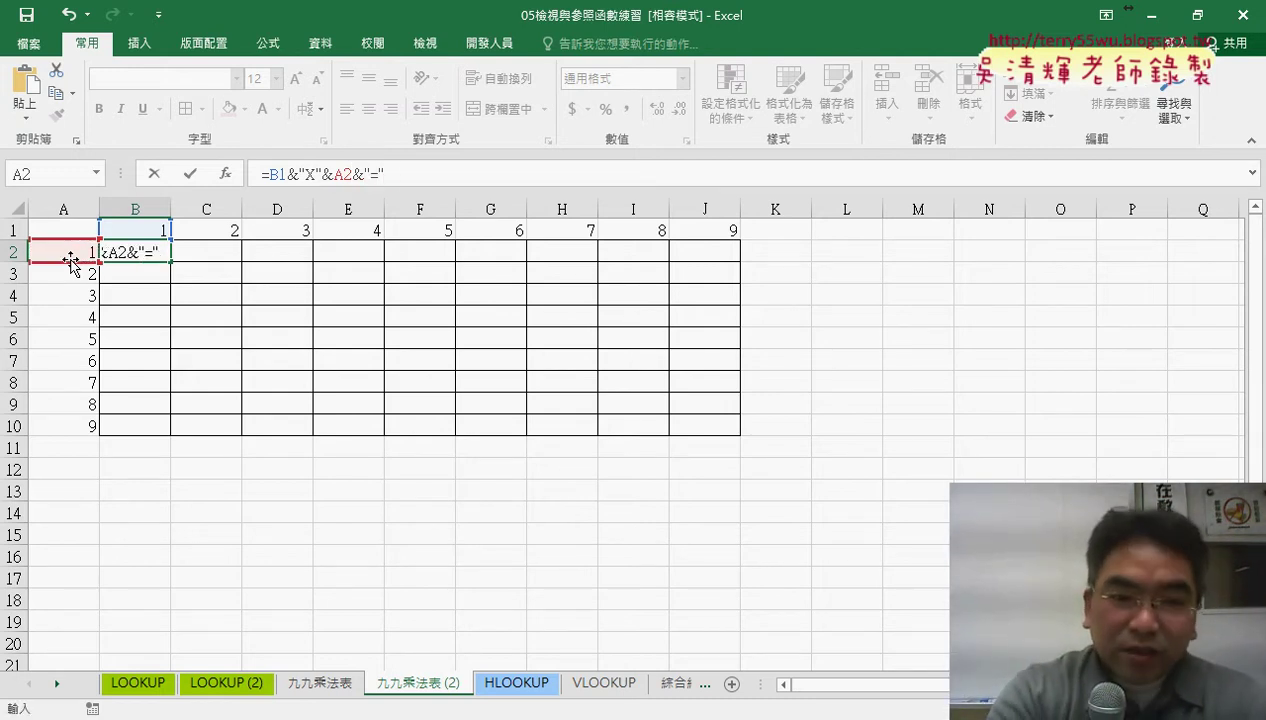
{"action": "type", "text": "&"}
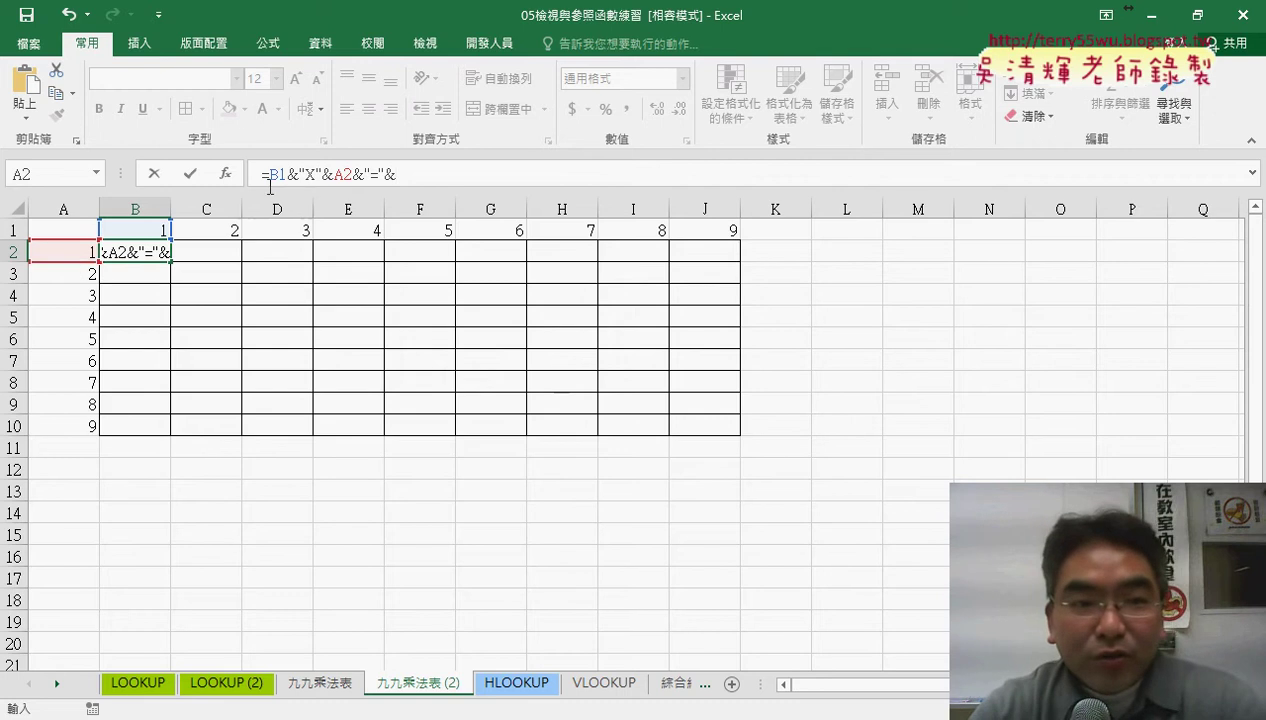
Step: Complete B2's formula with the product B1*A2 so it displays 1X1=1
{"action": "left_click_drag", "start_coordinate": [272, 175], "coordinate": [352, 172]}
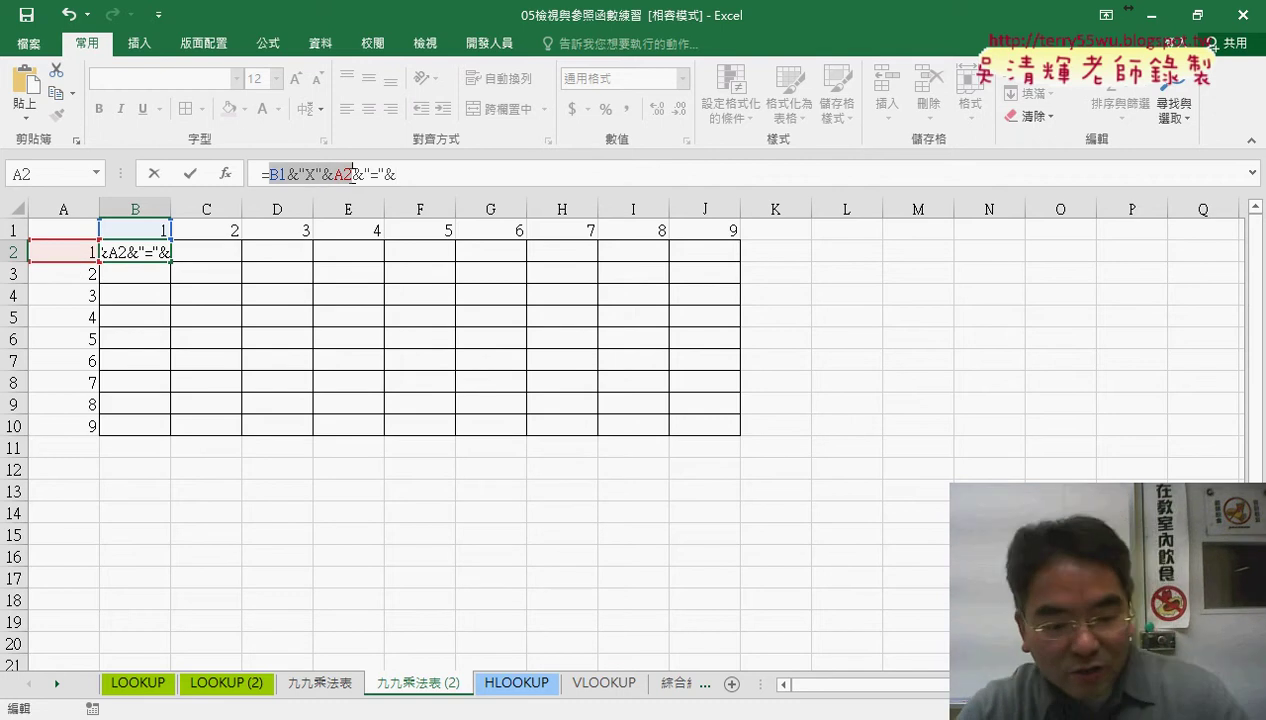
{"action": "key", "text": "ctrl+c"}
{"action": "left_click", "coordinate": [431, 175]}
{"action": "key", "text": "ctrl+v"}
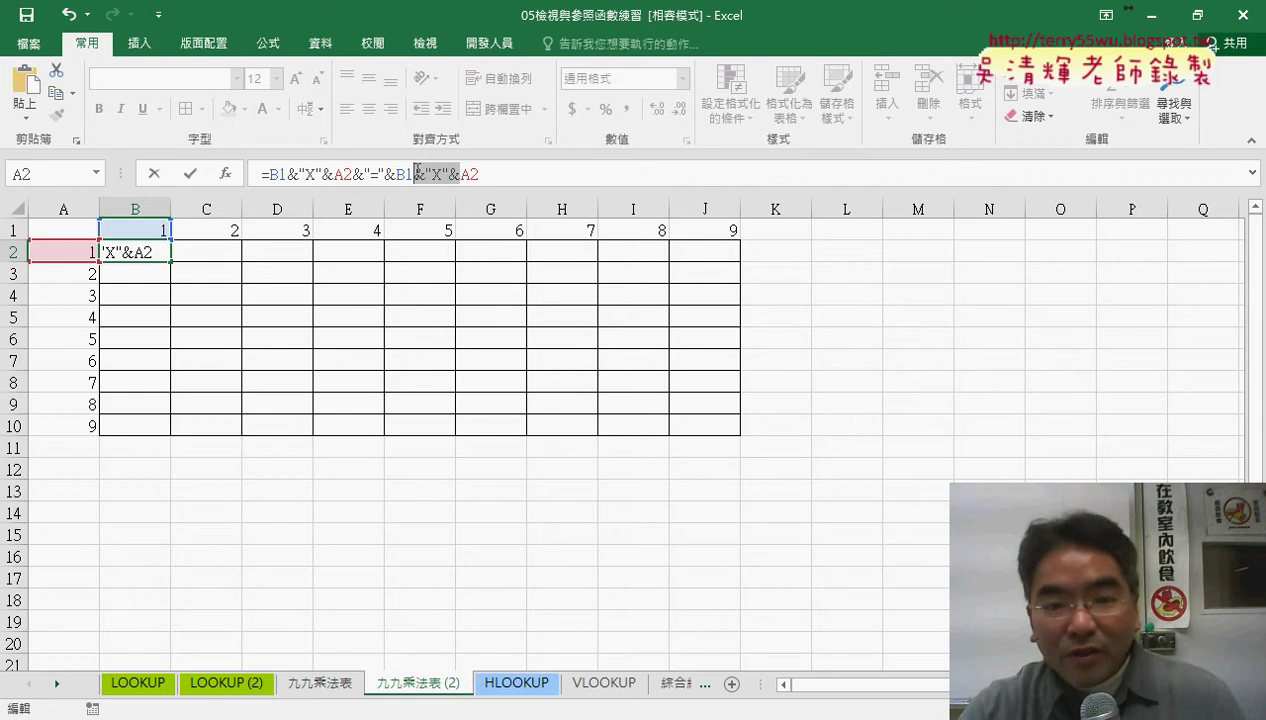
{"action": "type", "text": "*"}
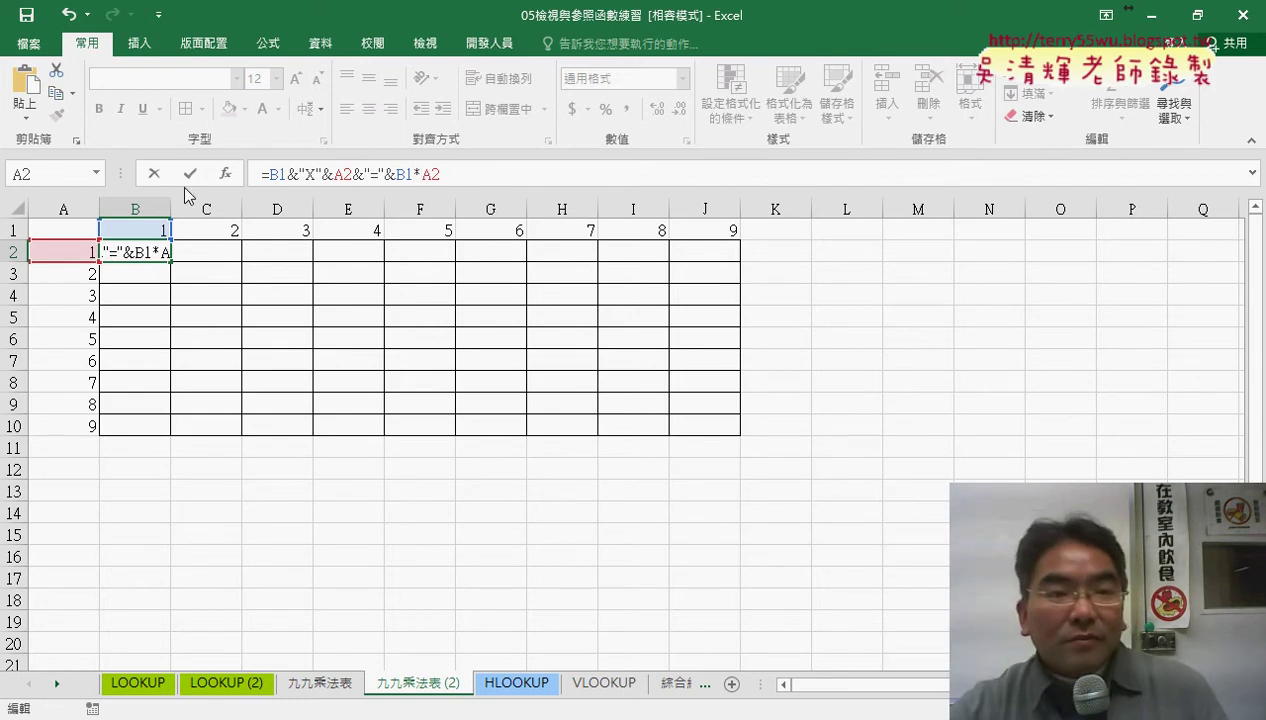
{"action": "left_click", "coordinate": [189, 173]}
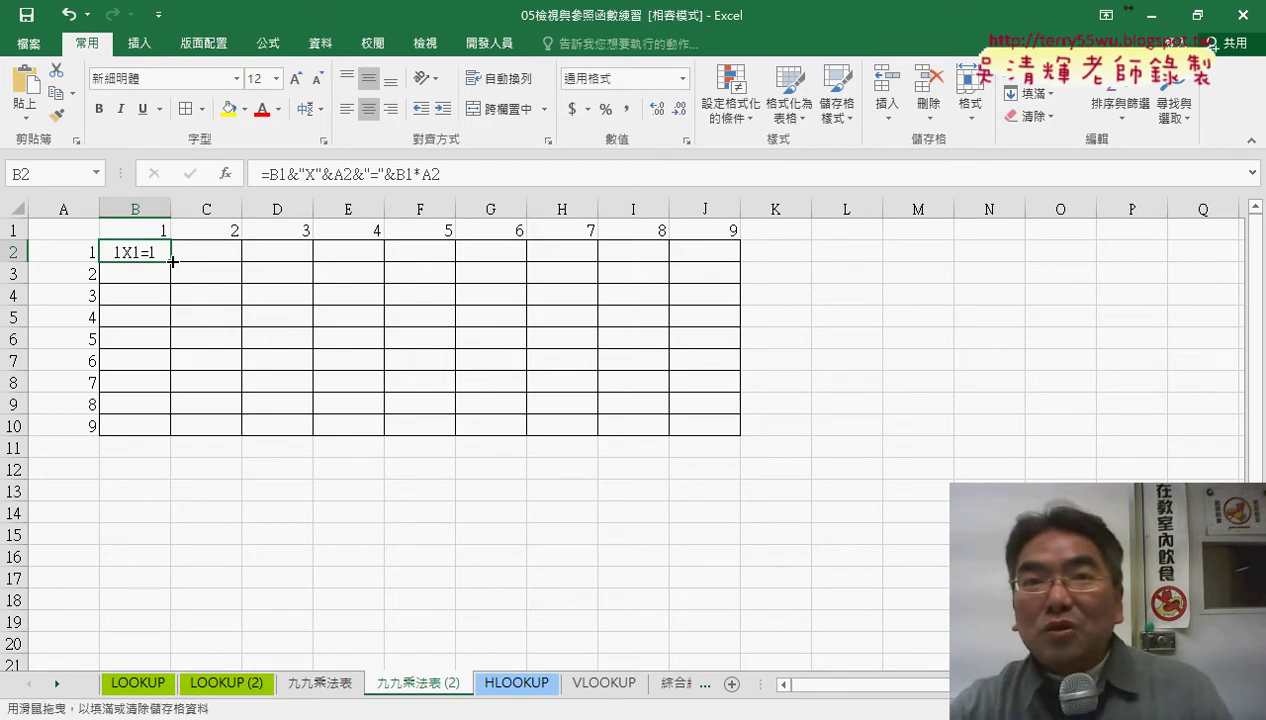
Step: Fill B2's formula right to J2 and down to row 10, producing #VALUE! everywhere except B2
{"action": "left_click_drag", "start_coordinate": [172, 261], "coordinate": [730, 258]}
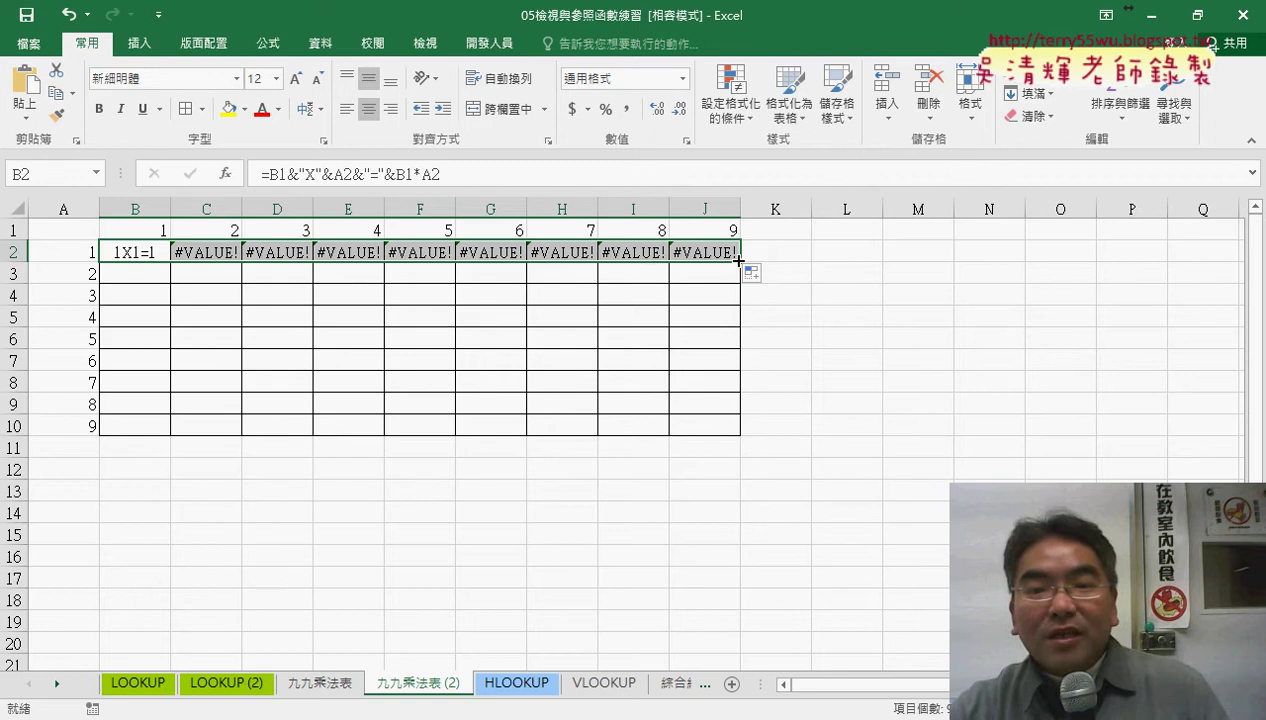
{"action": "left_click_drag", "start_coordinate": [737, 259], "coordinate": [735, 430]}
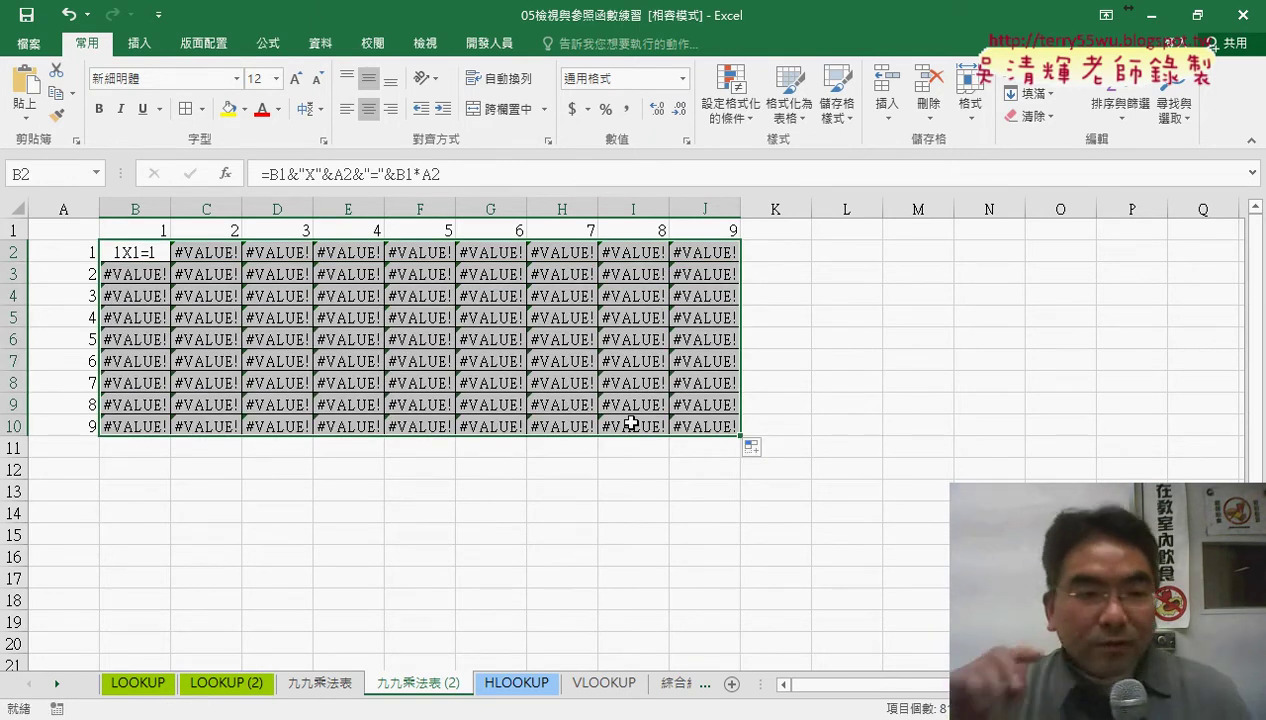
{"action": "left_click", "coordinate": [144, 252]}
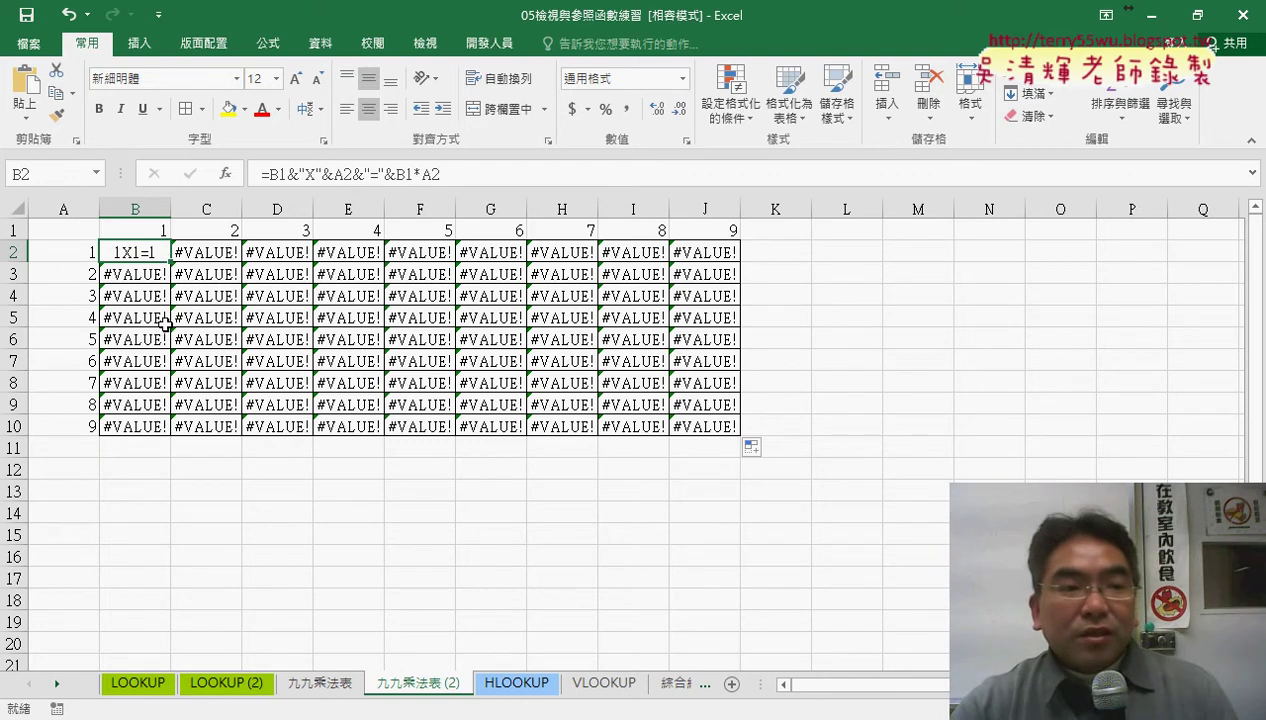
Step: Check the header values in A2–A4 and B1, then edit B2's formula =B1&"X"&A2&"="&B1*A2
{"action": "left_click", "coordinate": [77, 253]}
{"action": "left_click", "coordinate": [80, 275]}
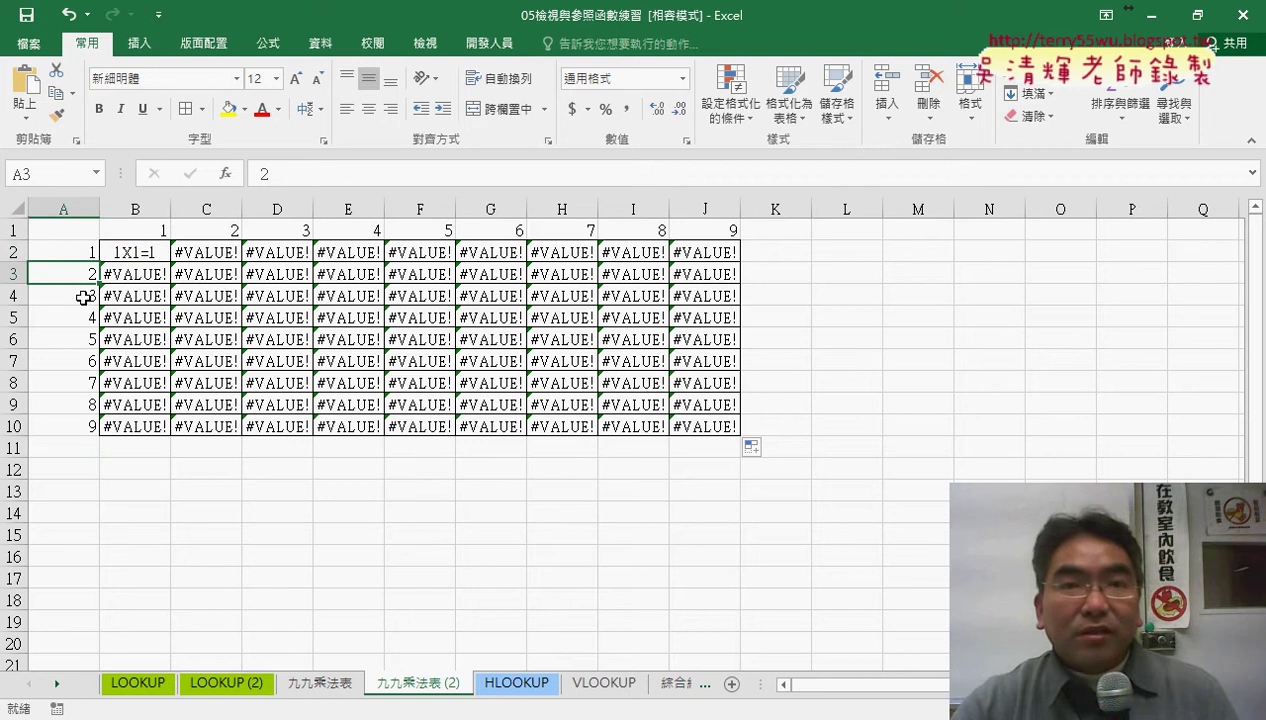
{"action": "left_click", "coordinate": [85, 297]}
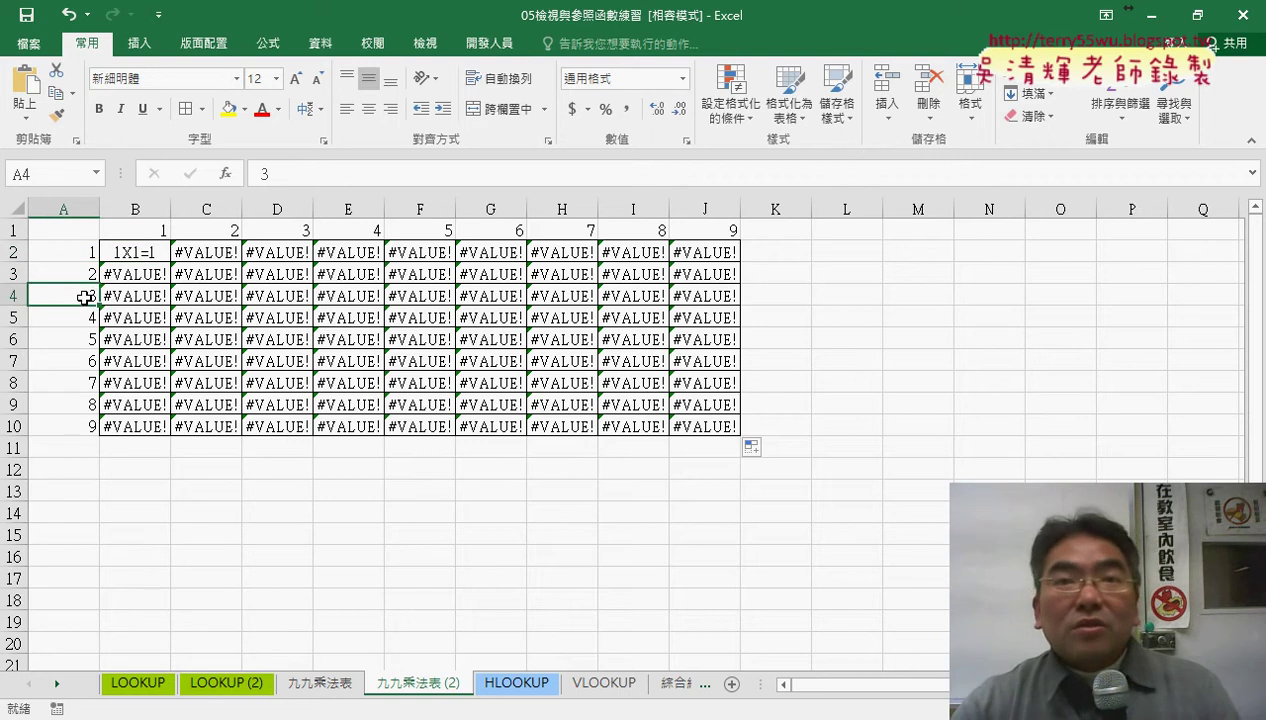
{"action": "left_click", "coordinate": [117, 252]}
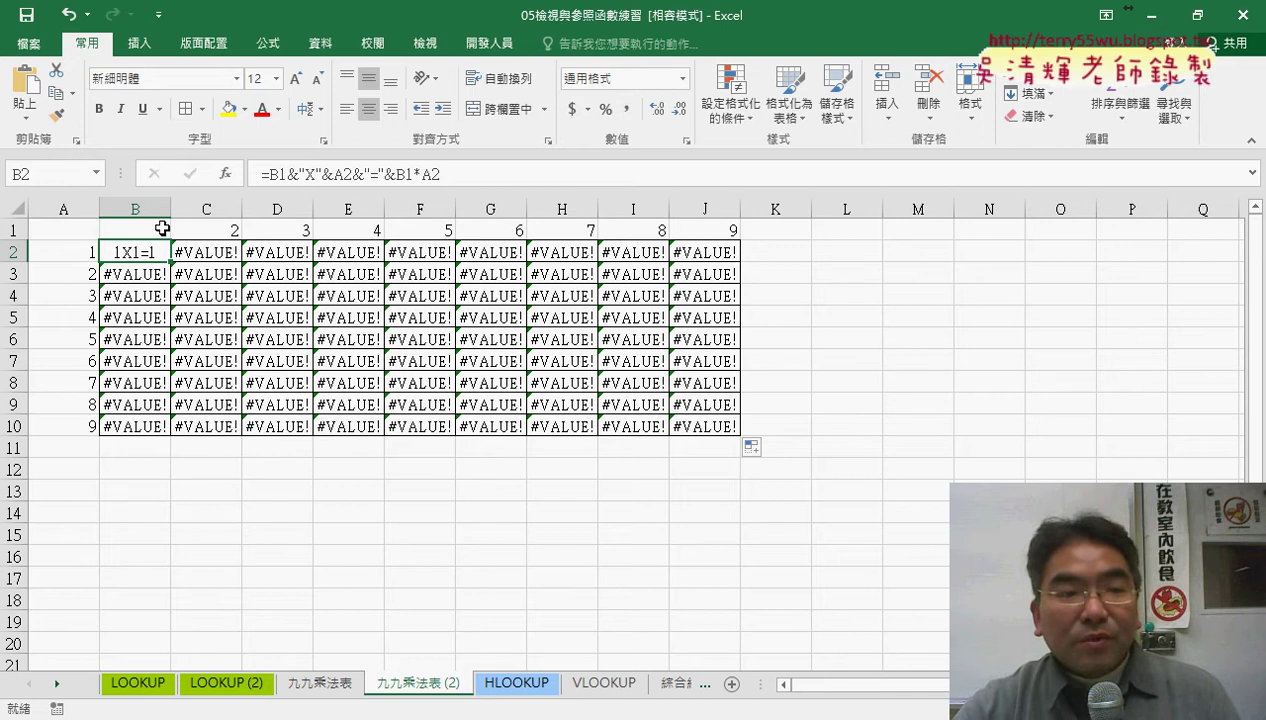
{"action": "left_click", "coordinate": [158, 228]}
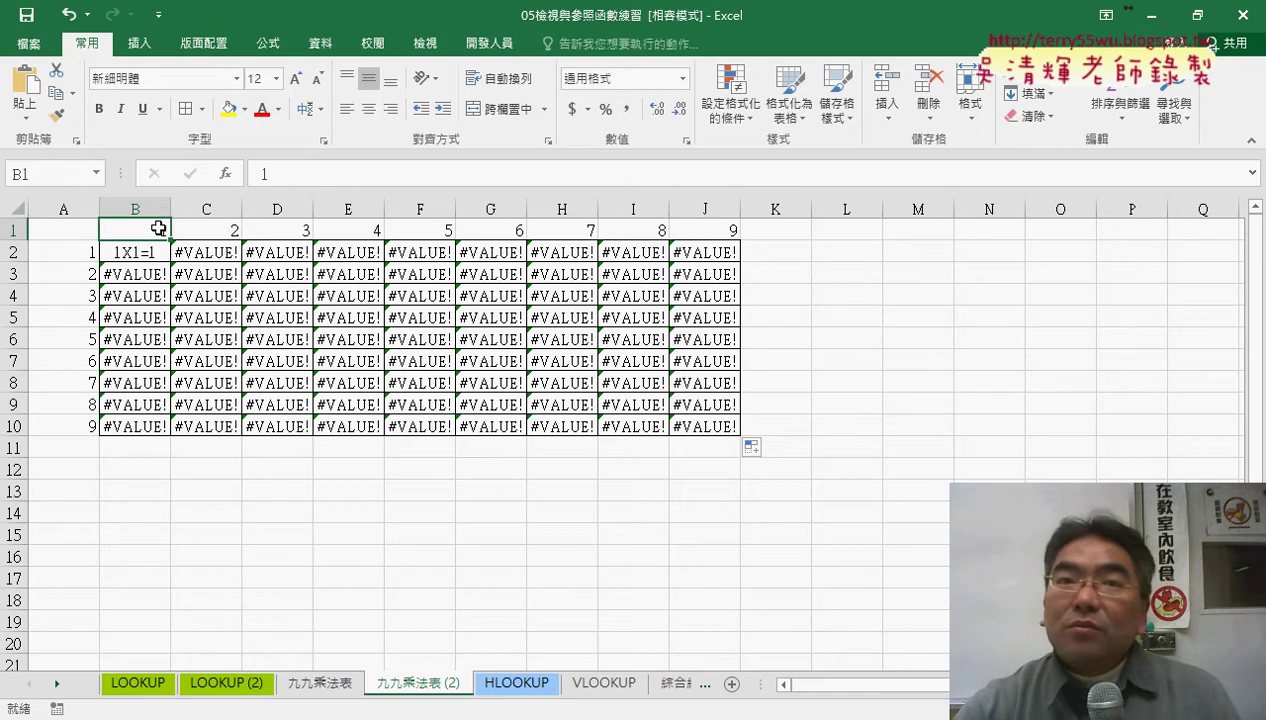
{"action": "left_click", "coordinate": [142, 252]}
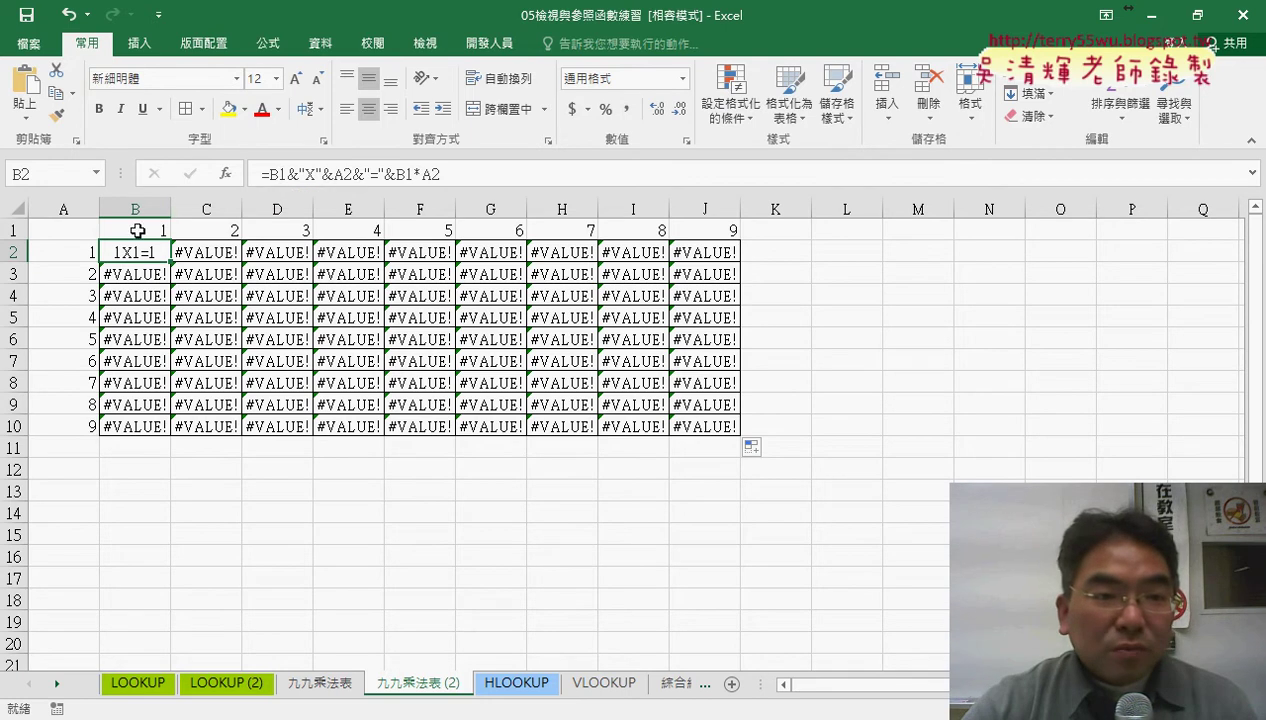
{"action": "left_click", "coordinate": [280, 174]}
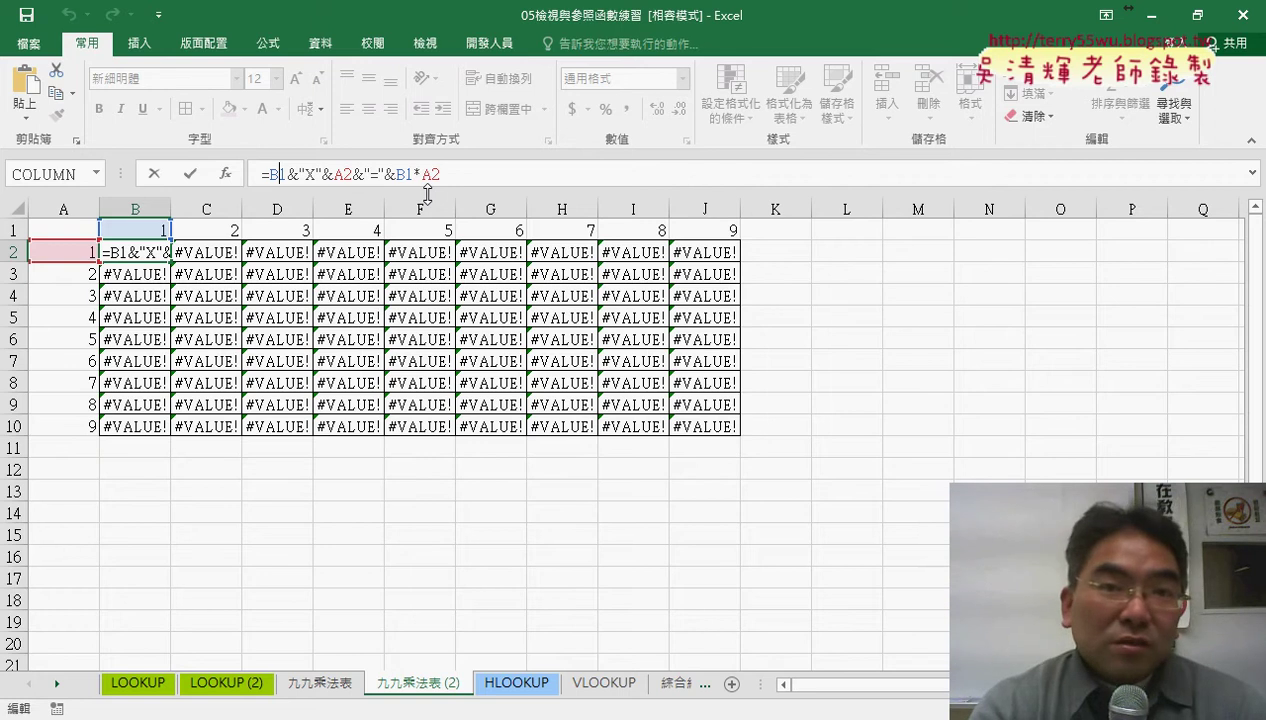
Step: Change B2's formula to =B$1&"X"&$A2&"="&B$1*$A2 using mixed references
{"action": "key", "text": "F4"}
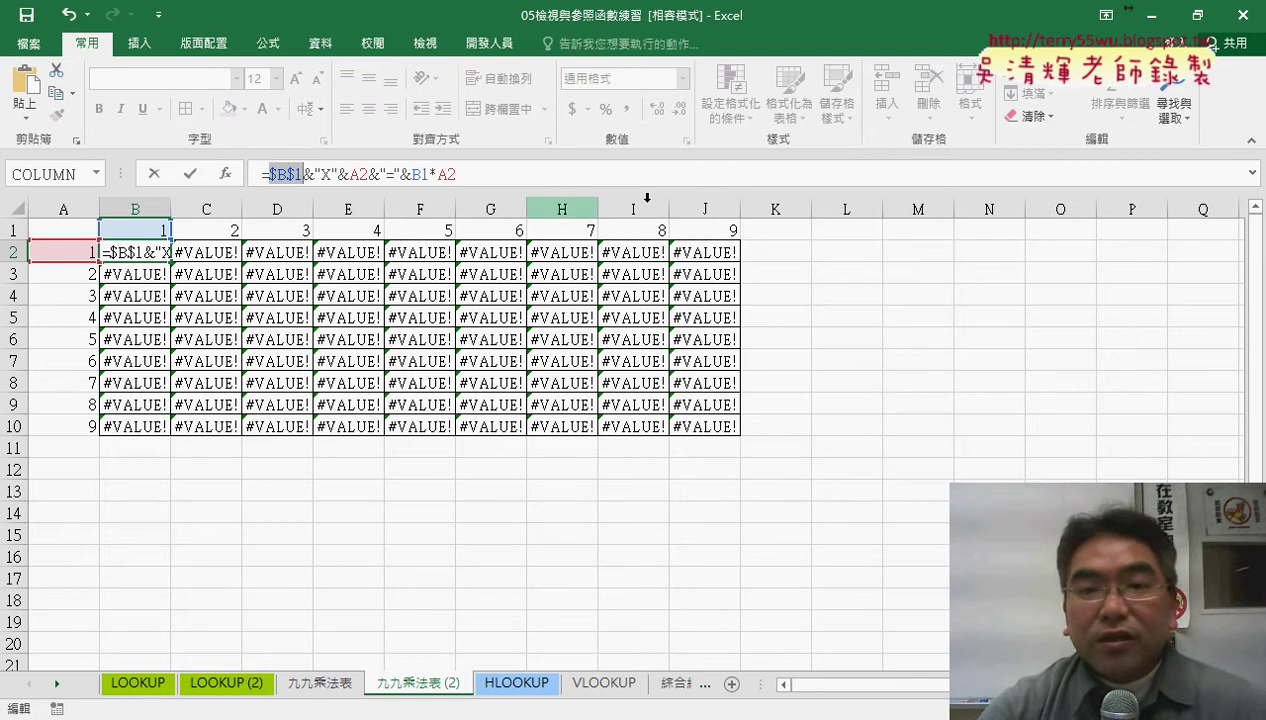
{"action": "left_click", "coordinate": [277, 175]}
{"action": "key", "text": "BackSpace"}
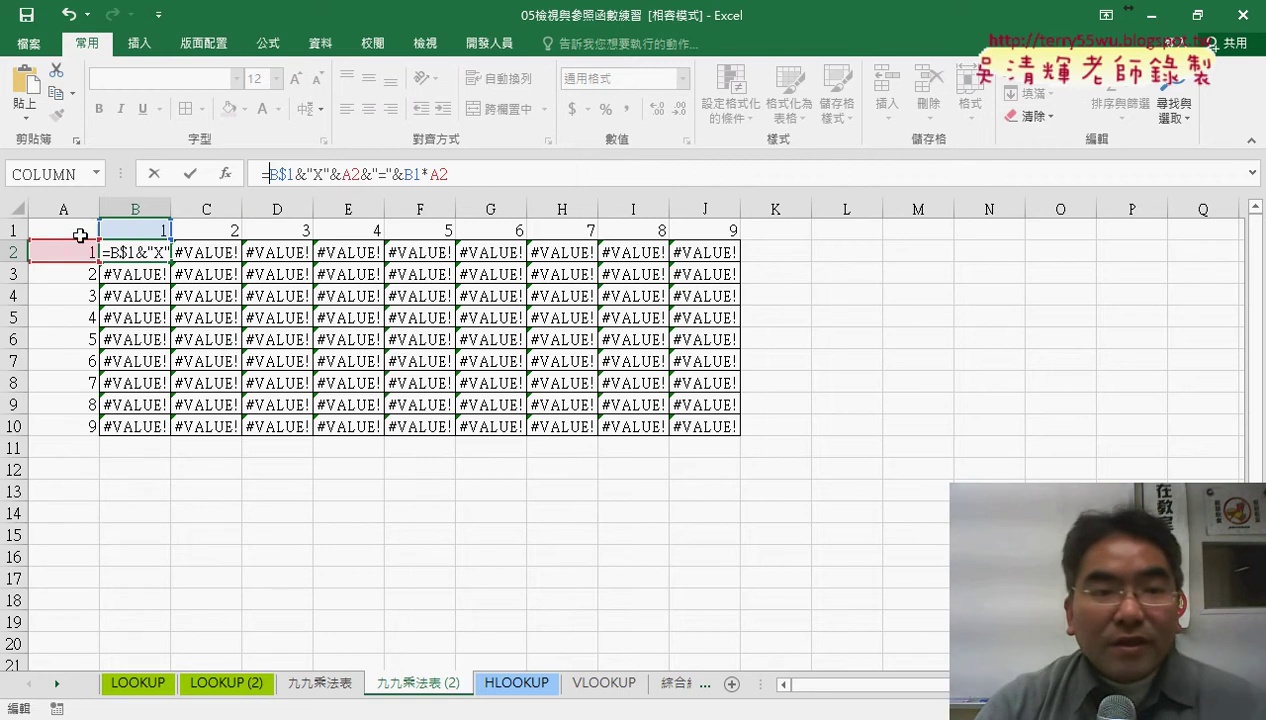
{"action": "left_click", "coordinate": [345, 174]}
{"action": "type", "text": "$"}
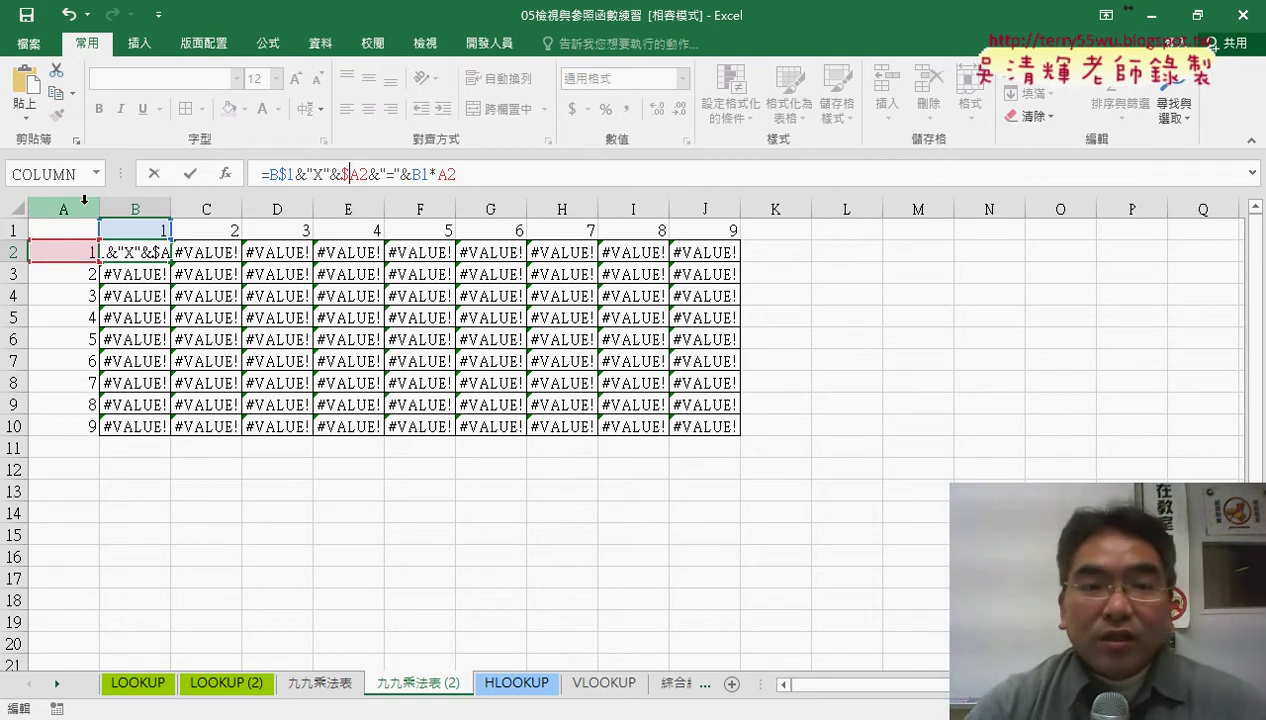
{"action": "left_click", "coordinate": [420, 172]}
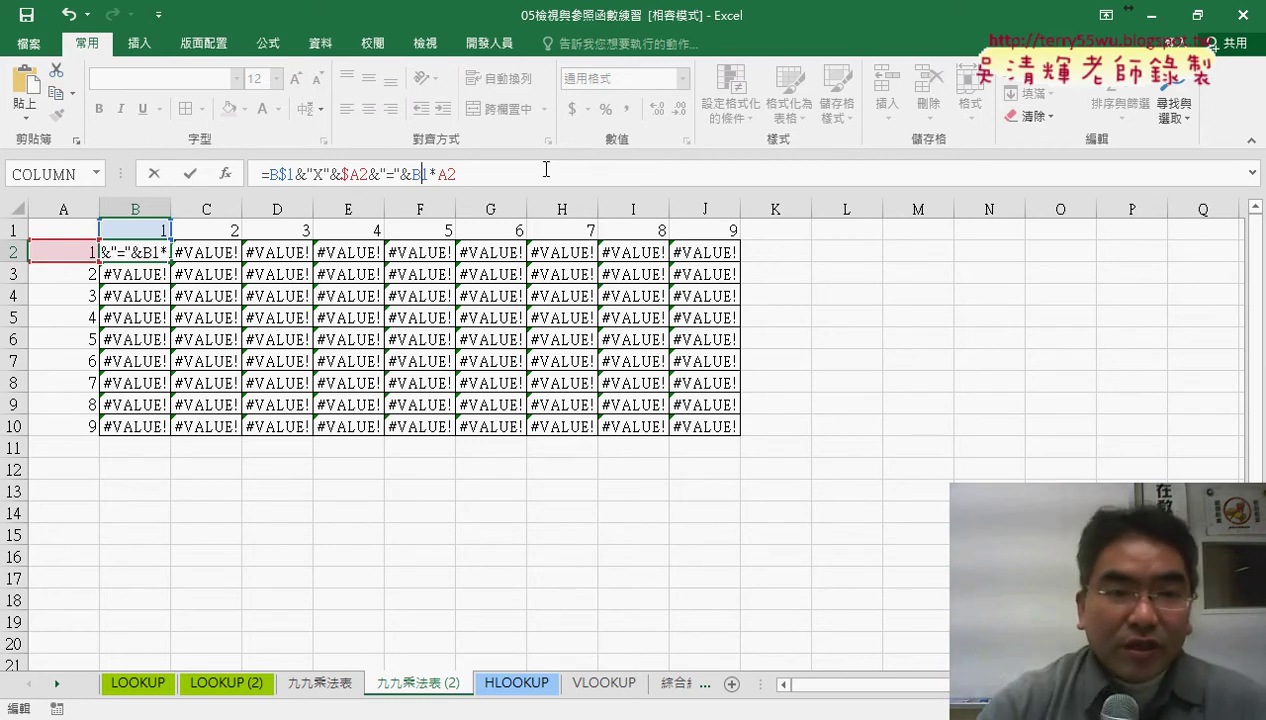
{"action": "type", "text": "$"}
{"action": "left_click", "coordinate": [446, 174]}
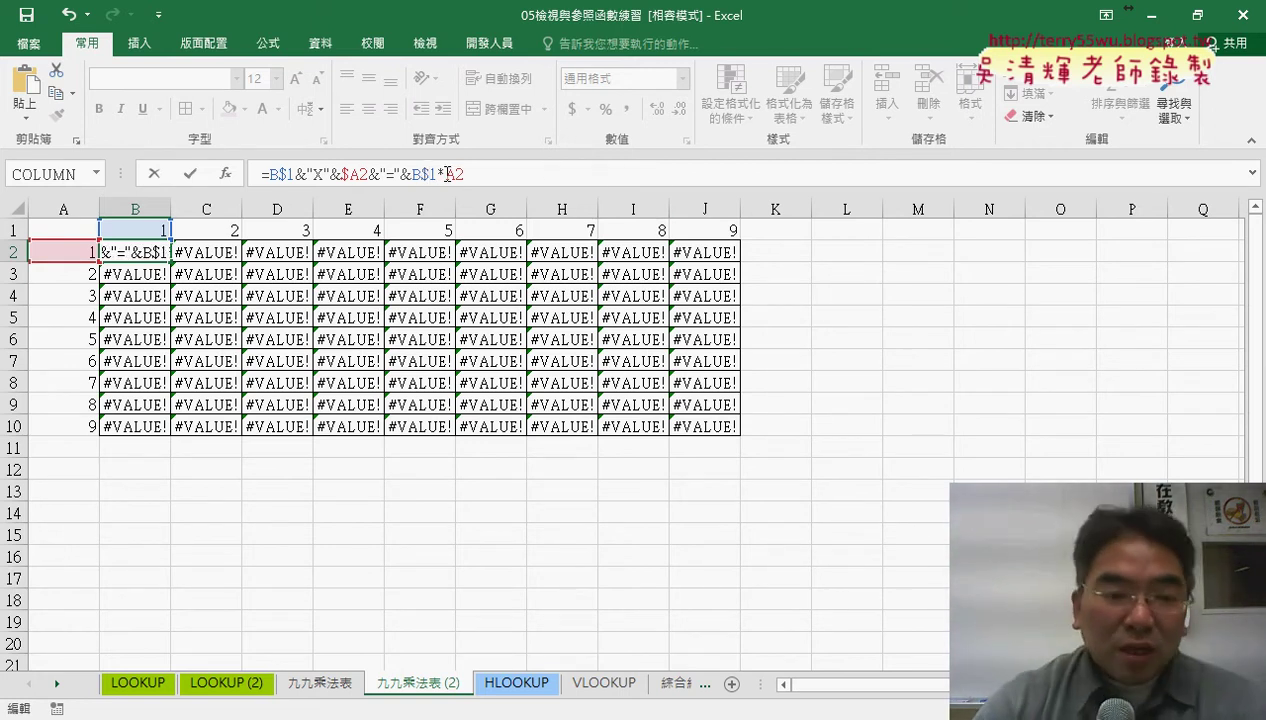
{"action": "type", "text": "$"}
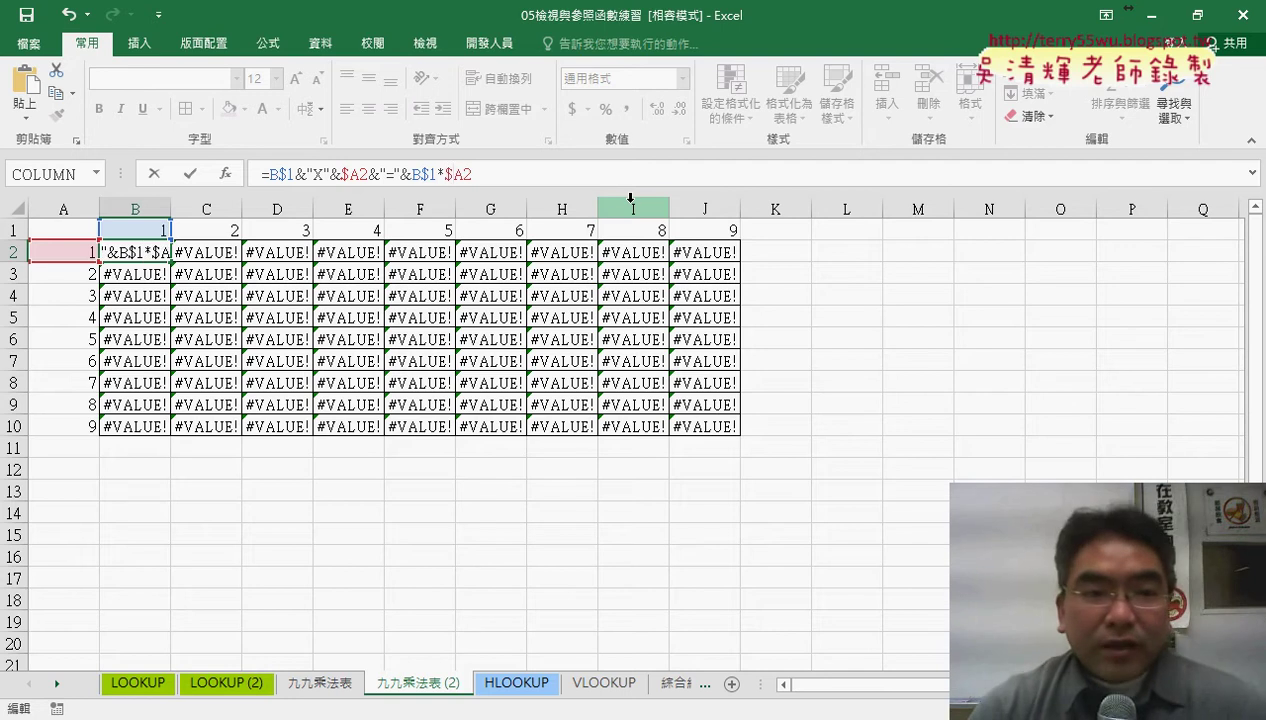
{"action": "left_click", "coordinate": [188, 175]}
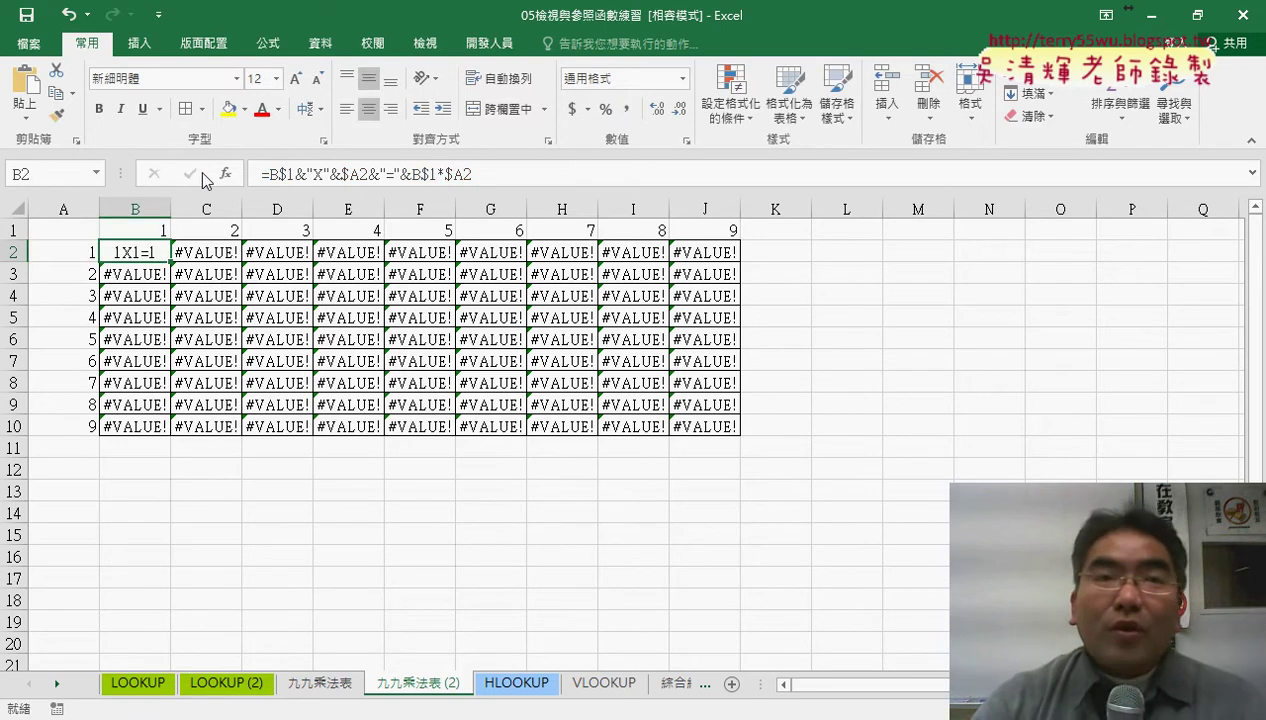
Step: Fill the mixed-reference formula down to B10 and across to column J, then select B2:J10
{"action": "left_click_drag", "start_coordinate": [173, 262], "coordinate": [175, 438]}
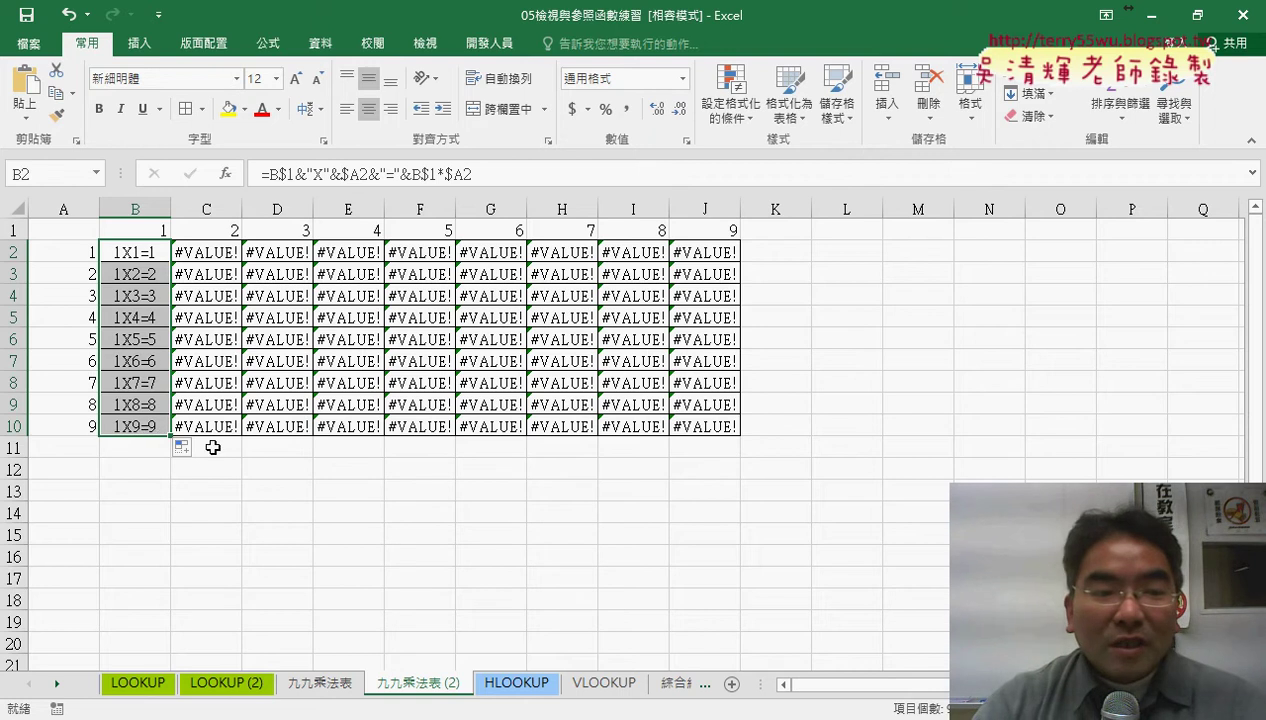
{"action": "left_click_drag", "start_coordinate": [171, 436], "coordinate": [768, 452]}
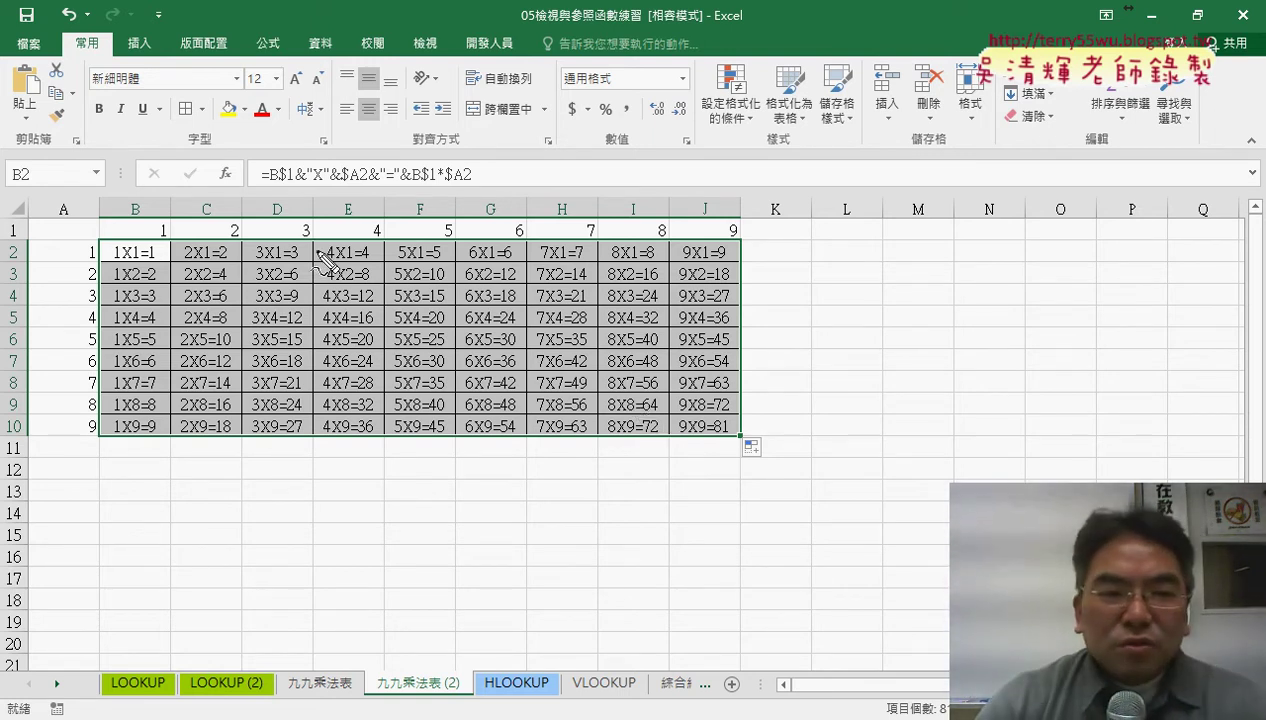
{"action": "left_click_drag", "start_coordinate": [12, 235], "coordinate": [18, 238]}
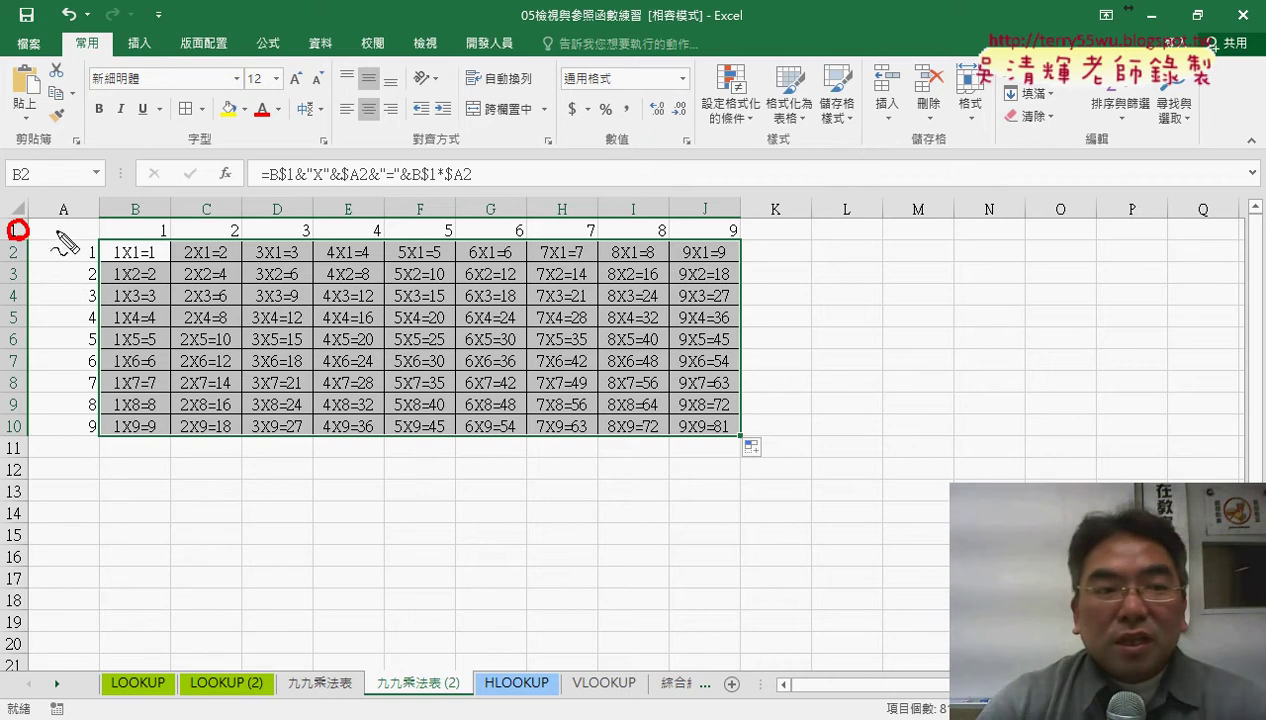
{"action": "left_click_drag", "start_coordinate": [64, 208], "coordinate": [76, 234]}
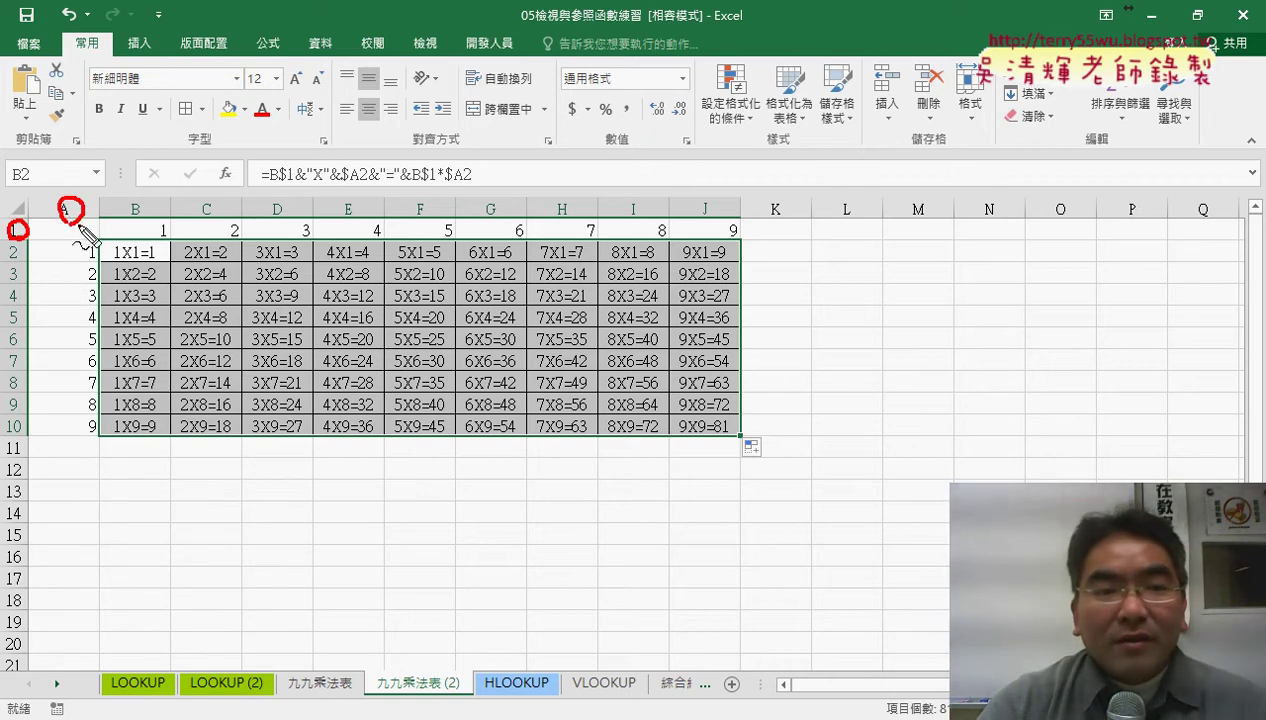
{"action": "left_click_drag", "start_coordinate": [289, 187], "coordinate": [466, 182]}
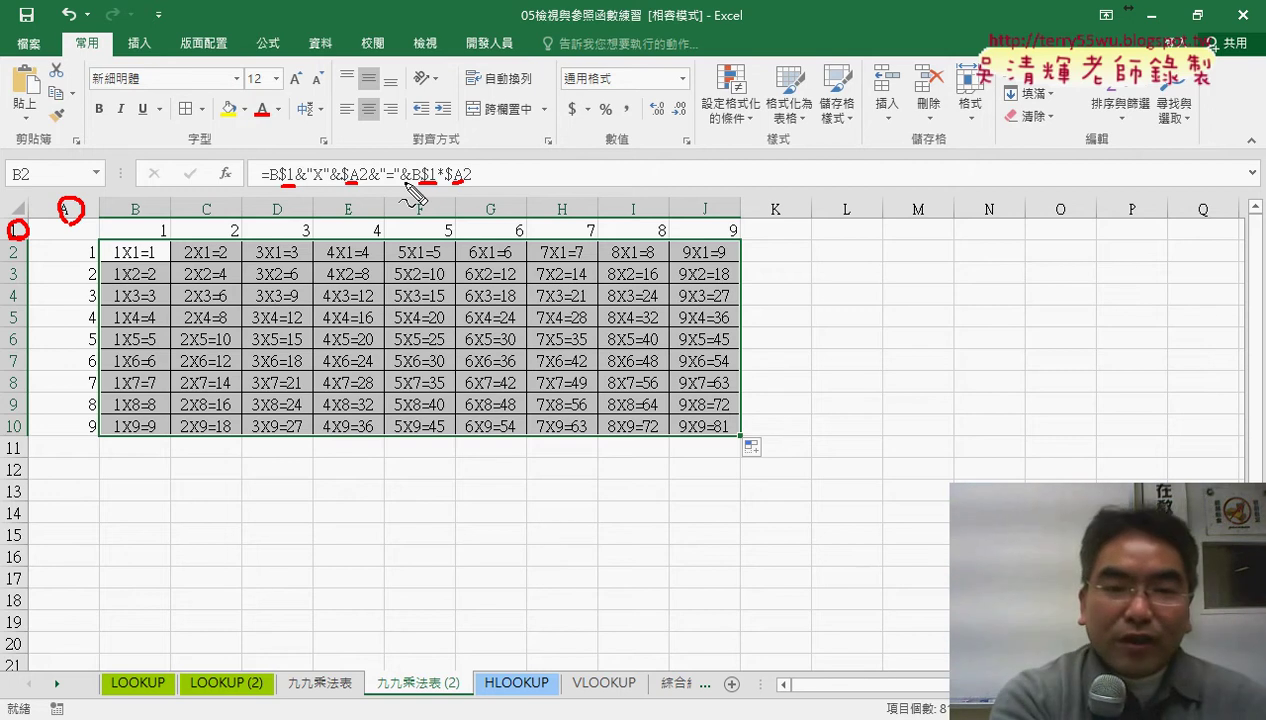
{"action": "key", "text": "Escape"}
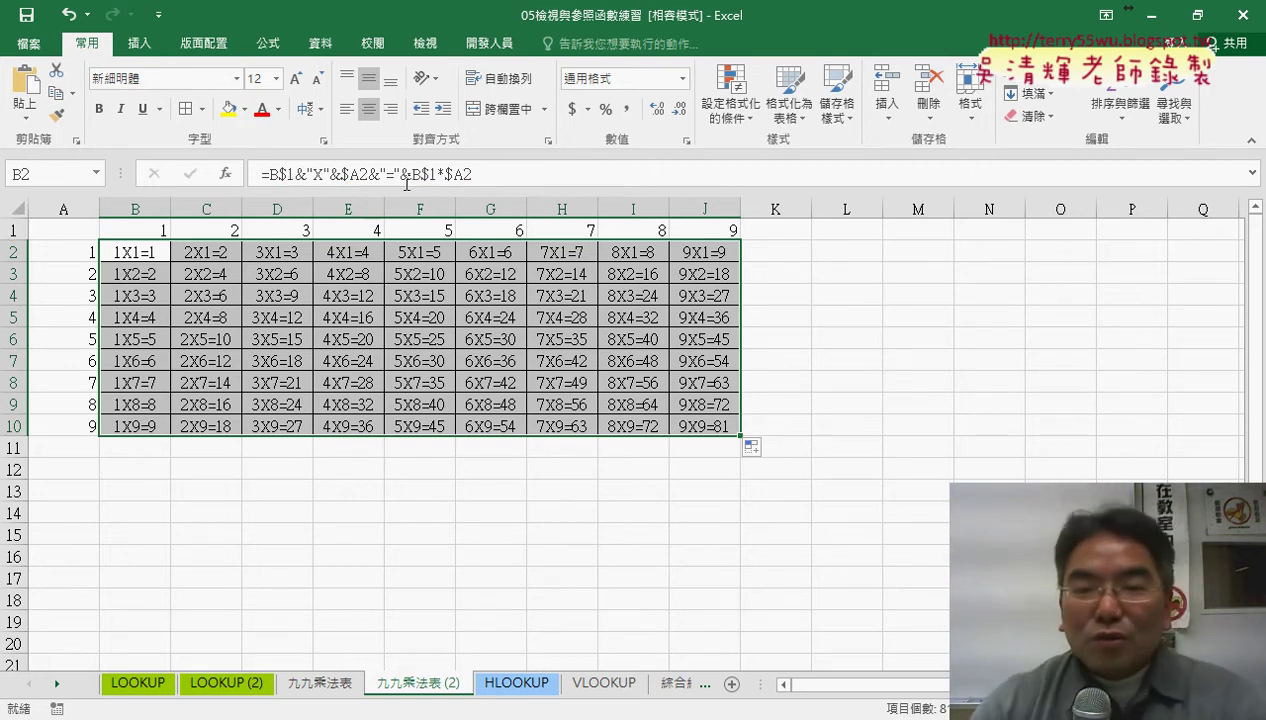
{"action": "left_click", "coordinate": [819, 487]}
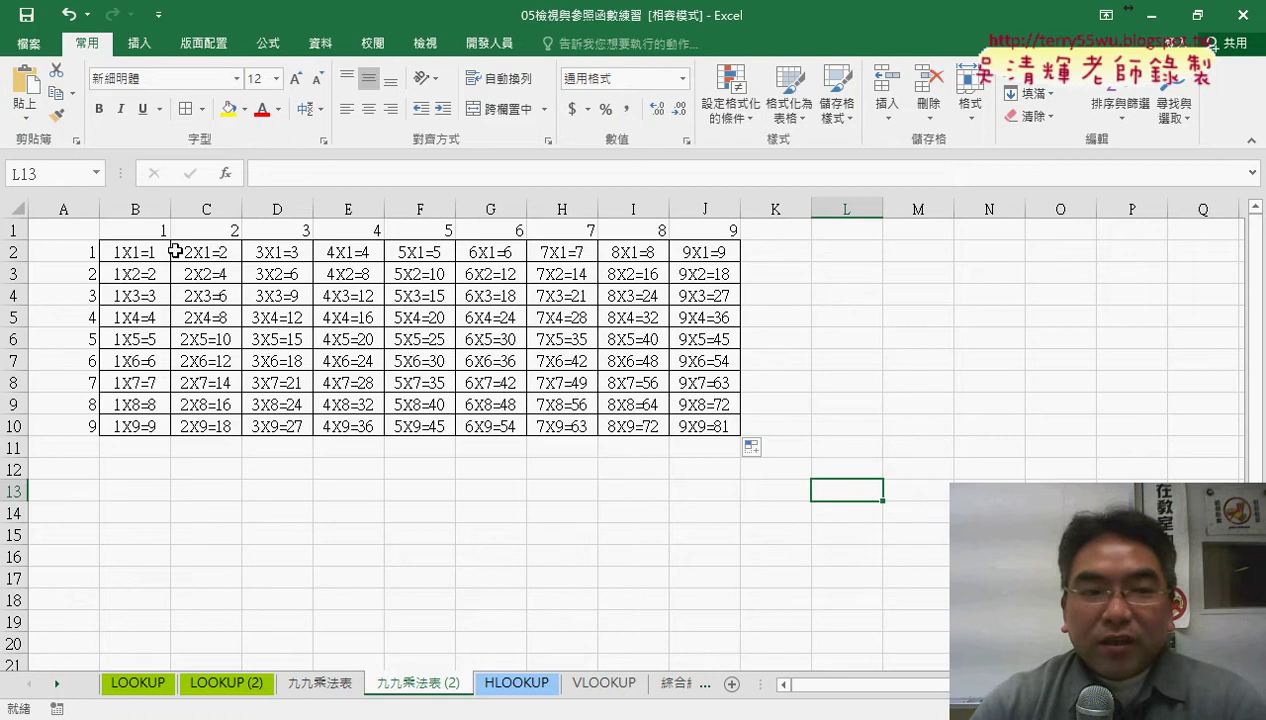
{"action": "left_click_drag", "start_coordinate": [142, 250], "coordinate": [700, 428]}
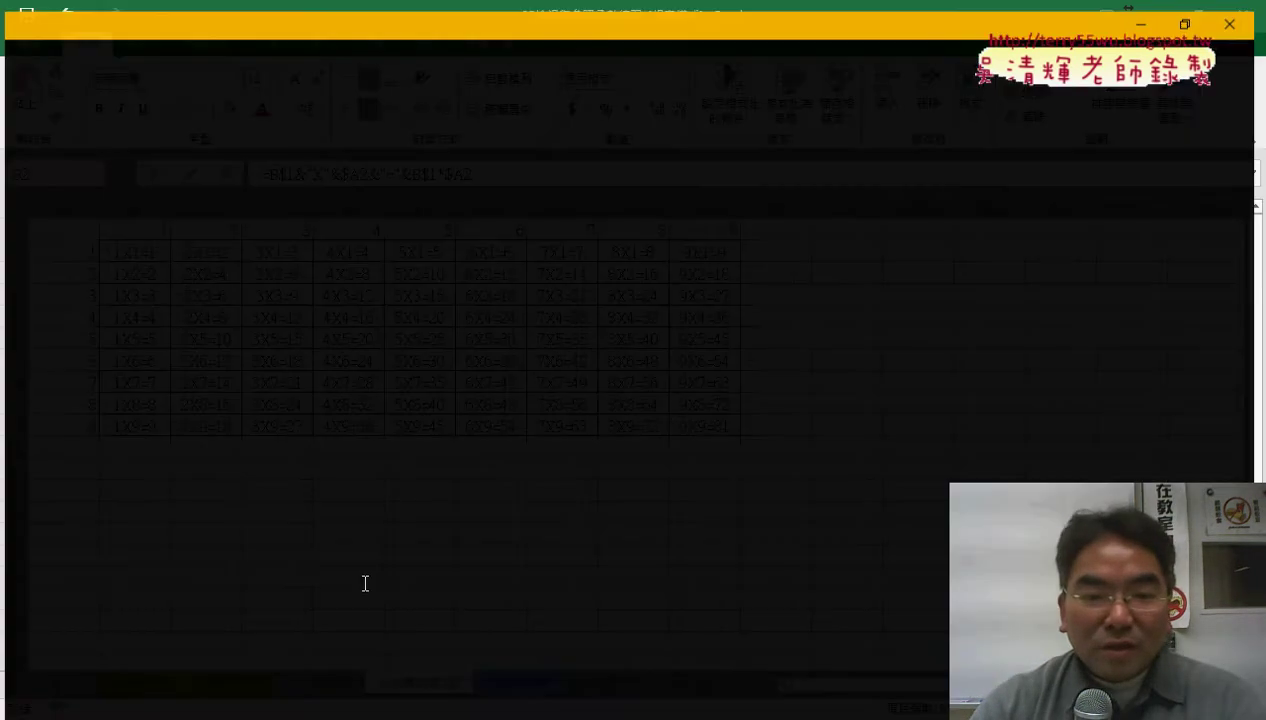
Step: Switch to the Google Docs notes and scroll up to the 九九乘法表與設定格式化條件 example
{"action": "left_click", "coordinate": [362, 585]}
{"action": "scroll", "coordinate": [432, 483], "scroll_direction": "up", "scroll_amount": 5}
{"action": "scroll", "coordinate": [432, 483], "scroll_direction": "up", "scroll_amount": 5}
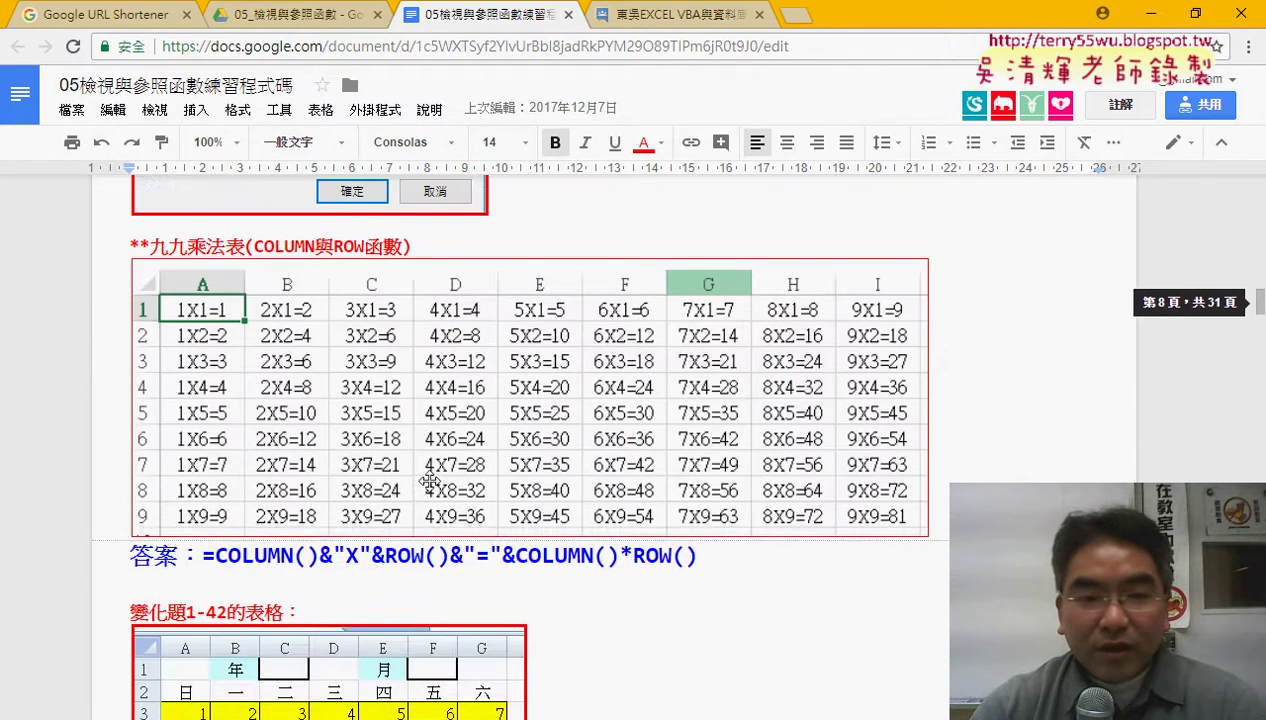
{"action": "scroll", "coordinate": [432, 483], "scroll_direction": "up", "scroll_amount": 5}
{"action": "scroll", "coordinate": [432, 483], "scroll_direction": "up", "scroll_amount": 5}
{"action": "scroll", "coordinate": [429, 480], "scroll_direction": "up", "scroll_amount": 3}
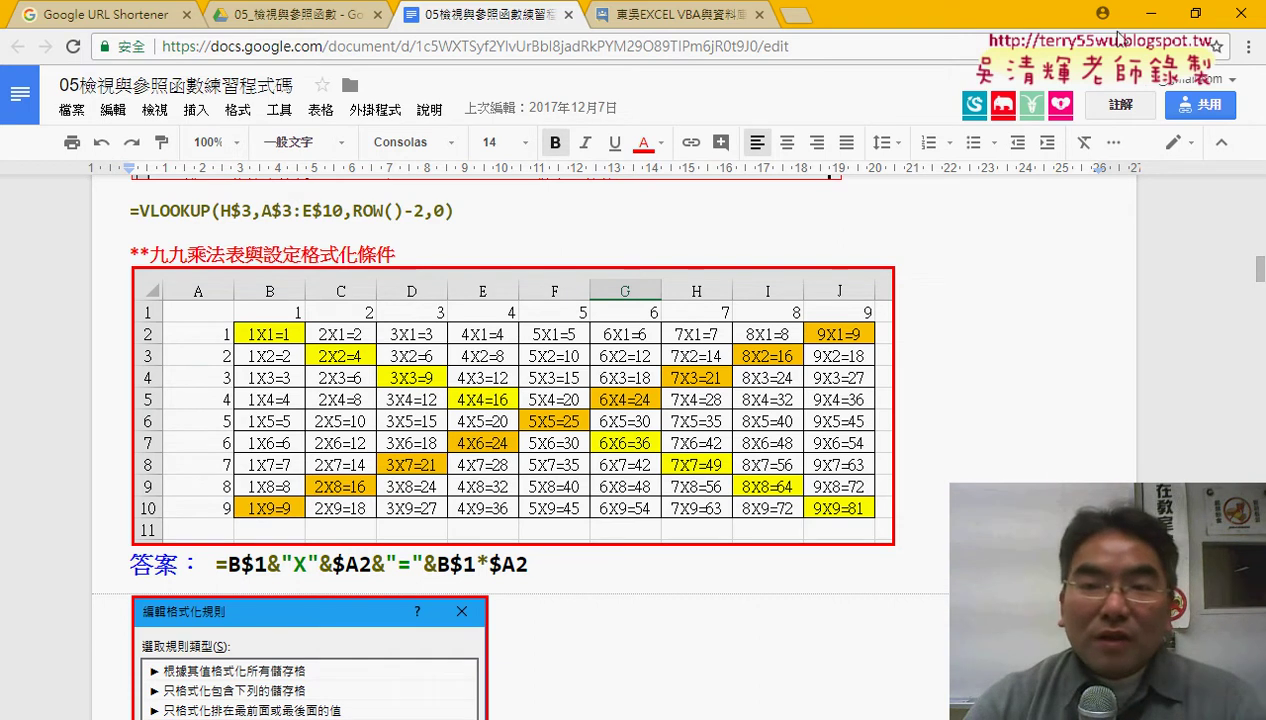
Step: Back in Excel, start a formula-based conditional formatting New Rule, then cancel it
{"action": "key", "text": "alt+Tab"}
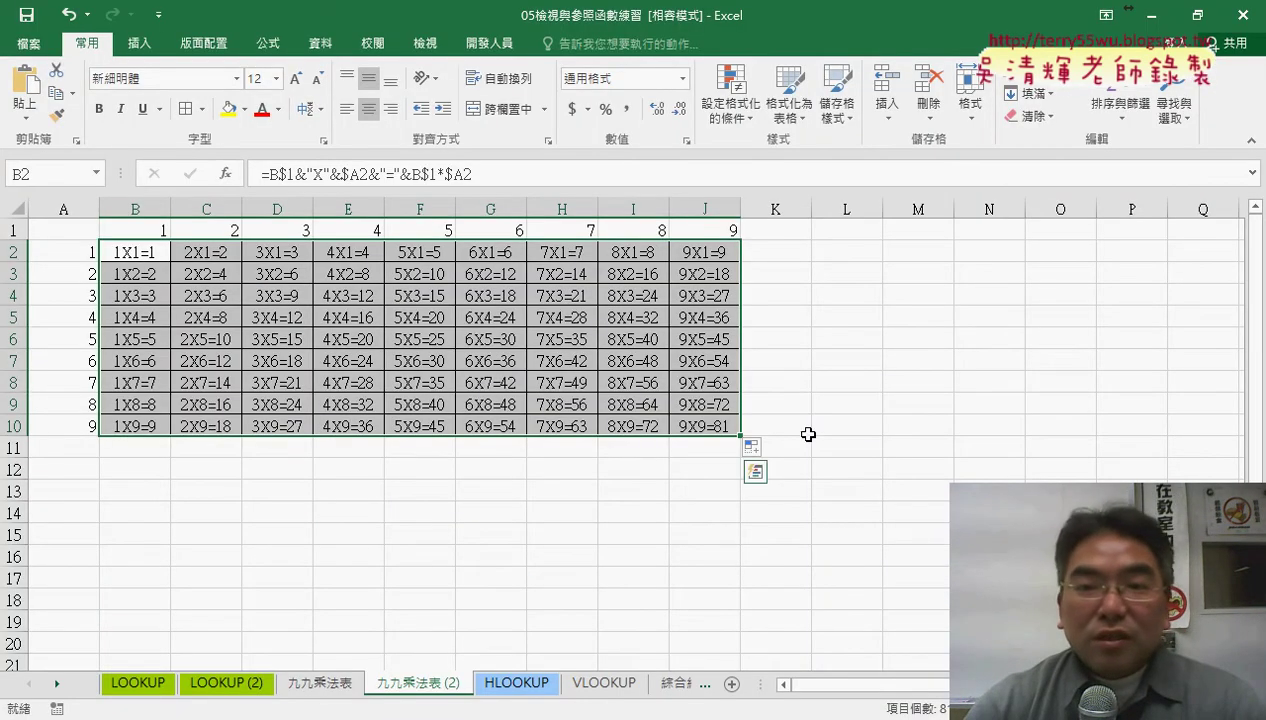
{"action": "left_click", "coordinate": [728, 100]}
{"action": "left_click", "coordinate": [768, 362]}
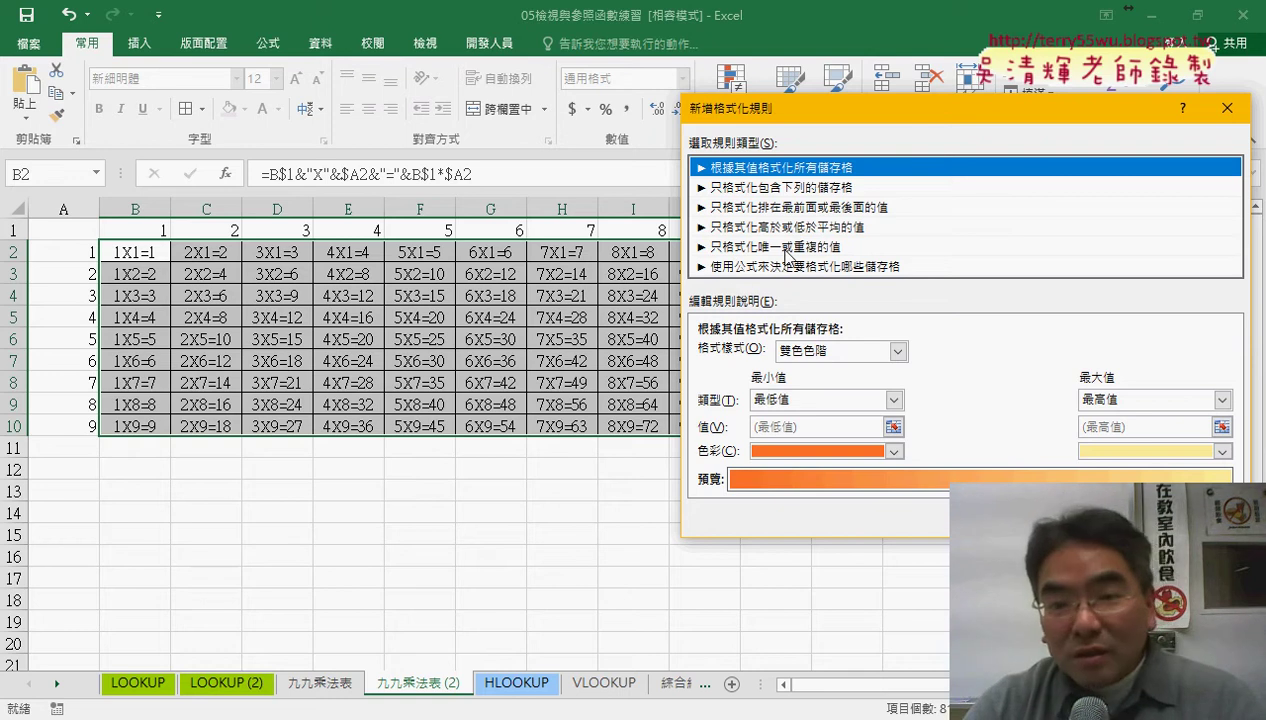
{"action": "left_click", "coordinate": [777, 267]}
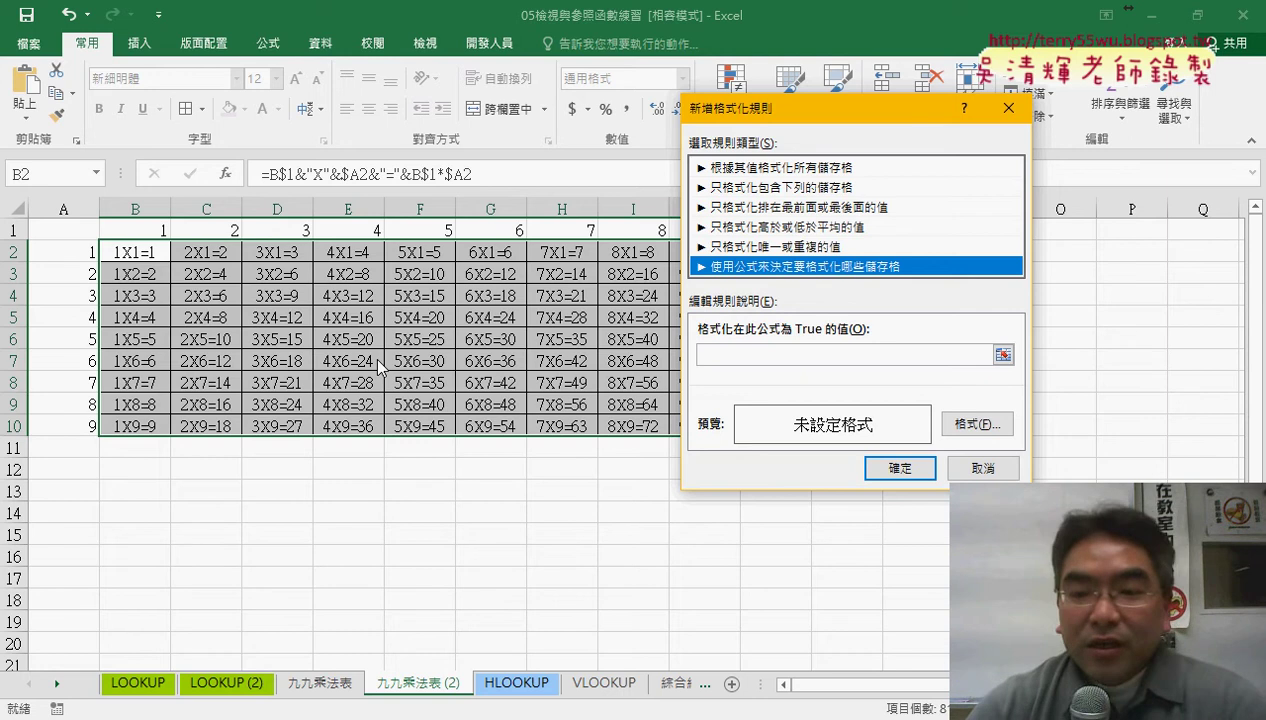
{"action": "left_click", "coordinate": [995, 468]}
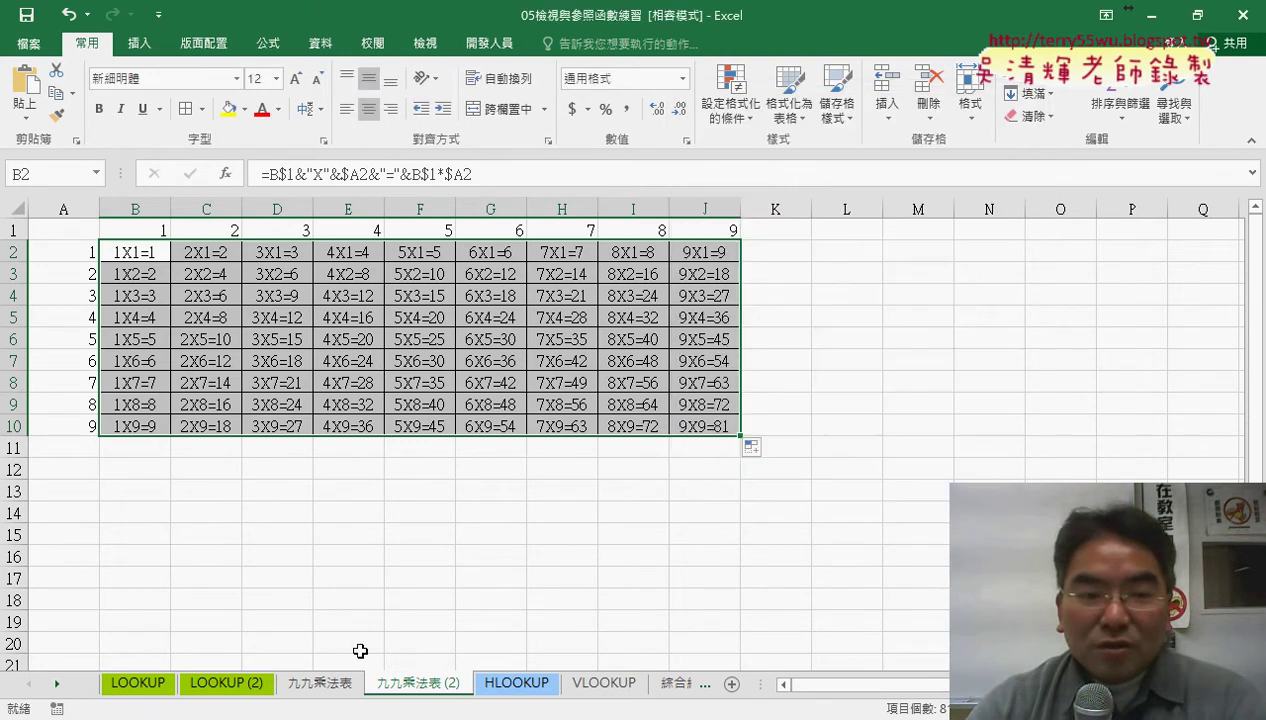
{"action": "left_click", "coordinate": [320, 683]}
{"action": "left_click", "coordinate": [415, 684]}
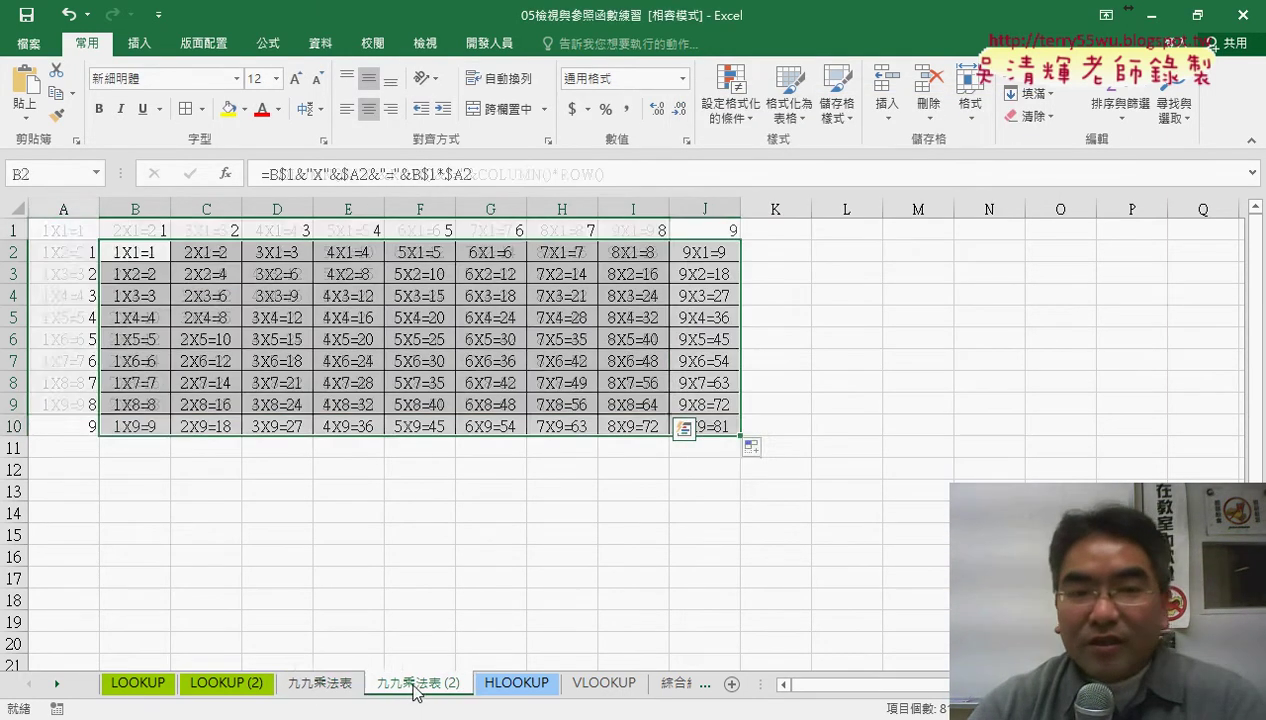